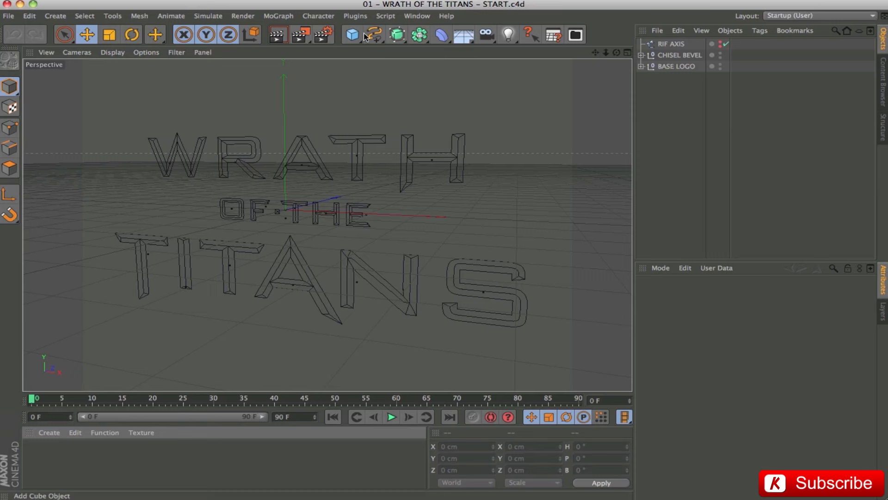
{"action": "left_click", "coordinate": [382, 34]}
{"action": "left_click", "coordinate": [382, 34]}
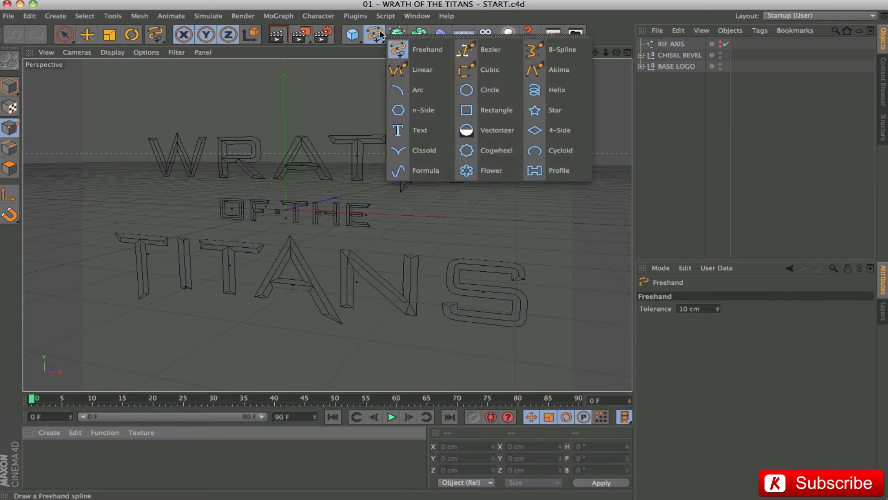
{"action": "left_click", "coordinate": [391, 56]}
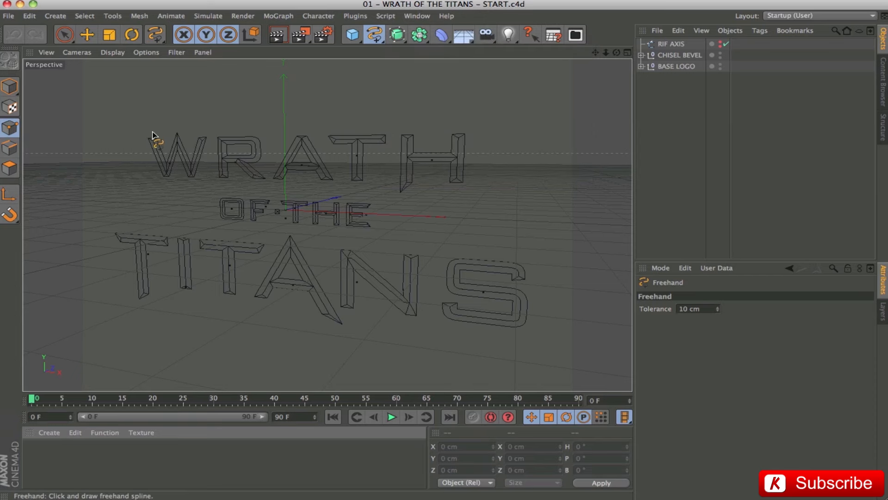
{"action": "left_click", "coordinate": [87, 34]}
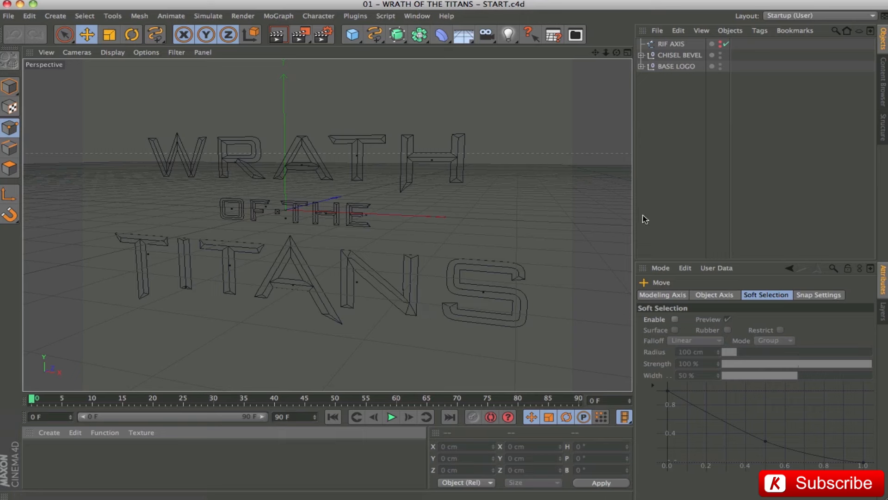
Check the contents of the CHISEL BEVEL group and hide the BASE LOGO group to isolate the chisel splines.
{"action": "left_click", "coordinate": [668, 56]}
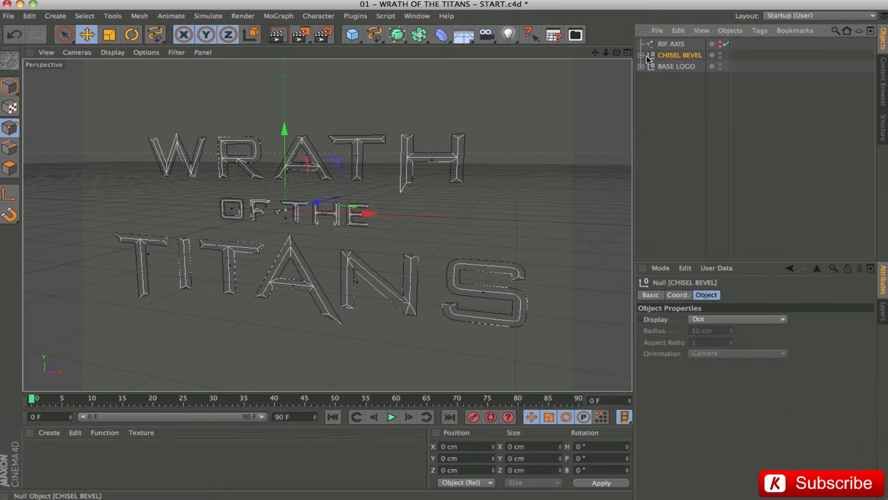
{"action": "left_click", "coordinate": [640, 55]}
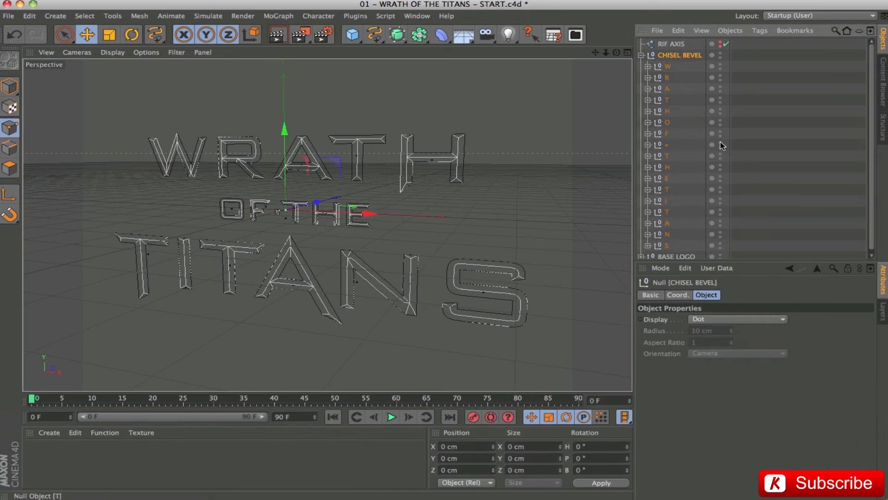
{"action": "left_click", "coordinate": [640, 55]}
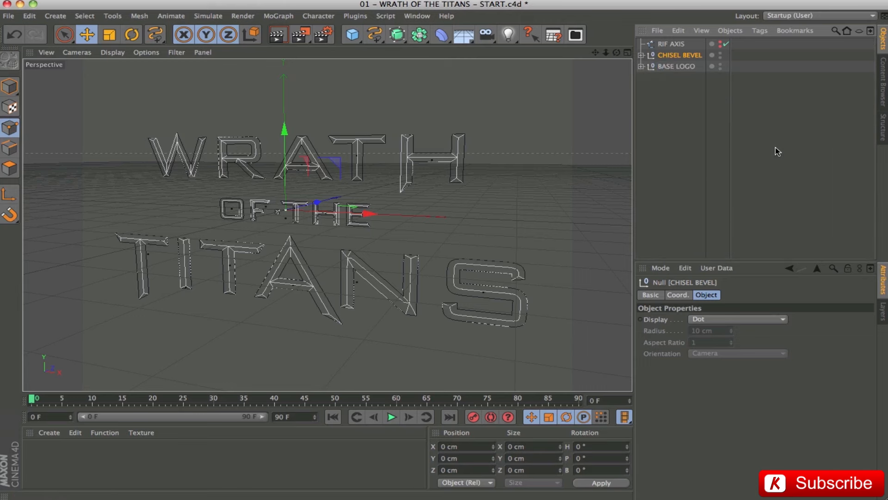
{"action": "double_click", "coordinate": [720, 64]}
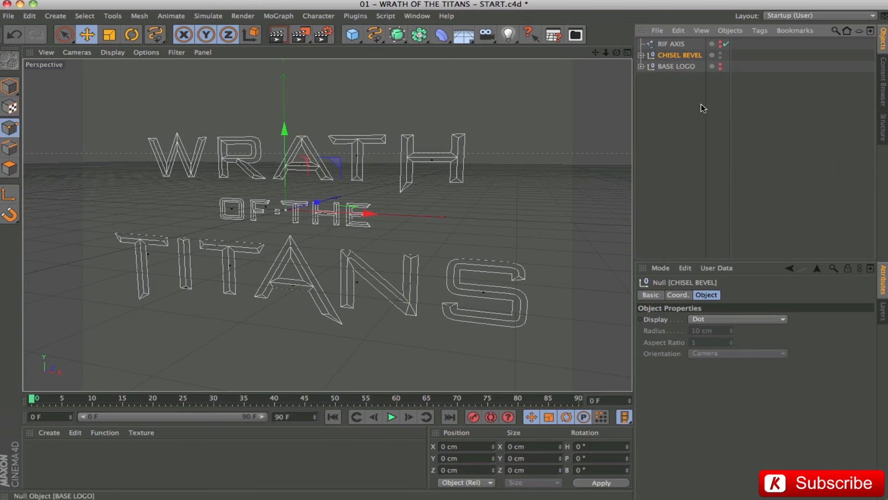
Inspect the individual letter groups W, R, A and T inside the CHISEL BEVEL group.
{"action": "left_click", "coordinate": [640, 55]}
{"action": "left_click", "coordinate": [668, 66]}
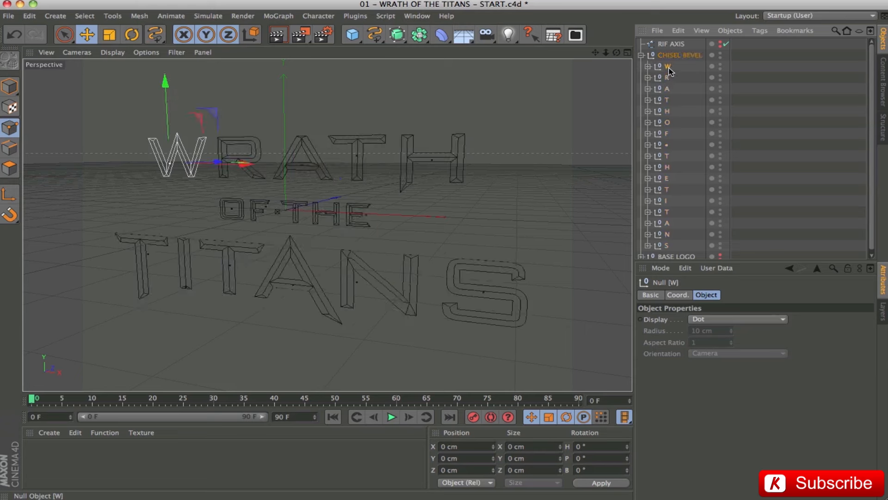
{"action": "left_click", "coordinate": [666, 77]}
{"action": "left_click", "coordinate": [667, 89]}
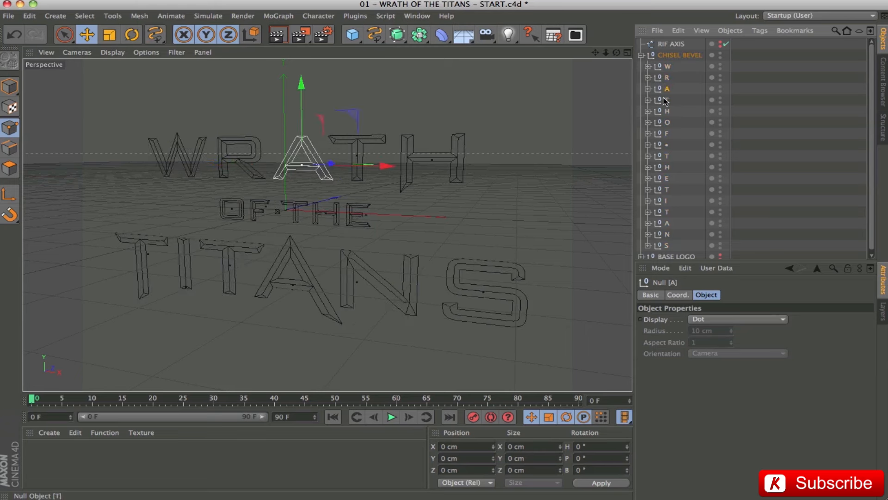
{"action": "left_click", "coordinate": [665, 100]}
{"action": "left_click", "coordinate": [643, 67]}
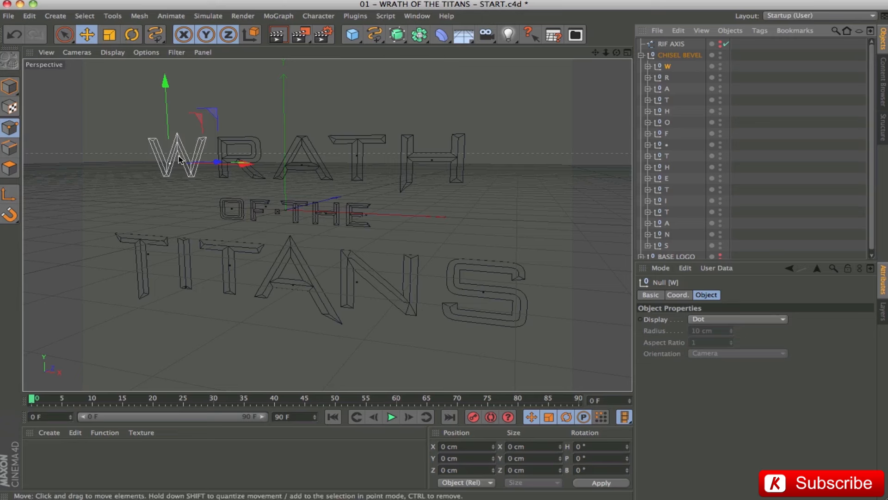
Examine the separate path splines that make up the letter W, from Path 93 through Path 54.
{"action": "left_click", "coordinate": [648, 67]}
{"action": "left_click", "coordinate": [686, 79]}
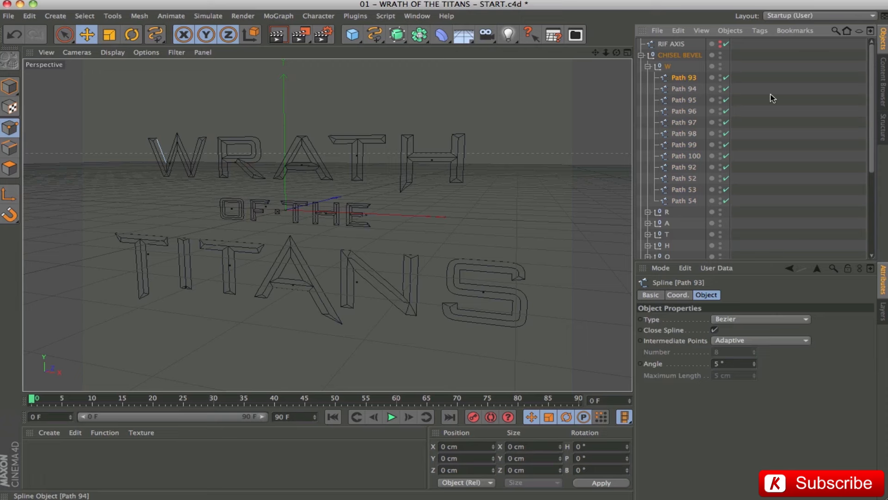
{"action": "key", "text": "Down"}
{"action": "key", "text": "Down"}
{"action": "key", "text": "Down"}
{"action": "key", "text": "Down"}
{"action": "key", "text": "Down"}
{"action": "key", "text": "Down"}
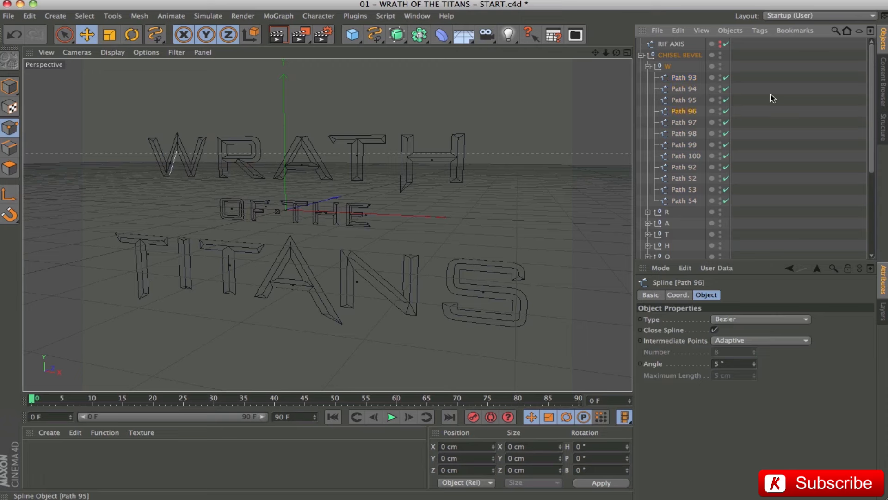
{"action": "key", "text": "Down"}
{"action": "key", "text": "Down"}
{"action": "key", "text": "Down"}
{"action": "key", "text": "Down"}
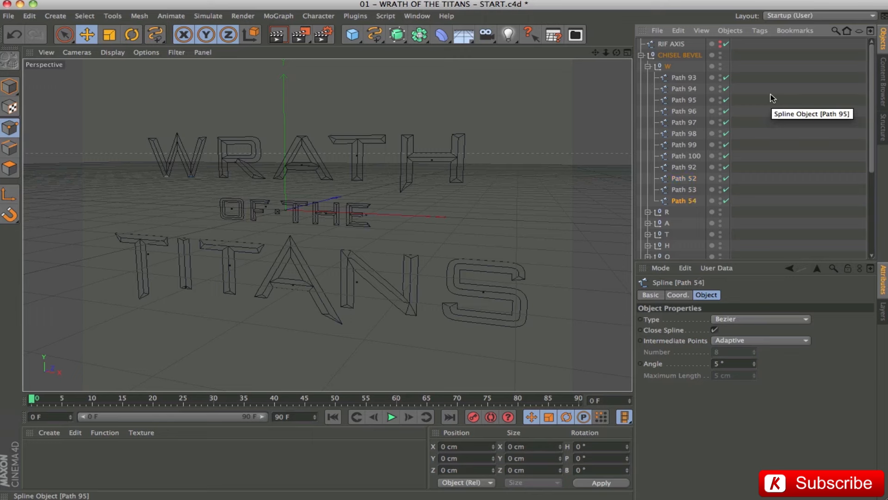
{"action": "left_click", "coordinate": [667, 68]}
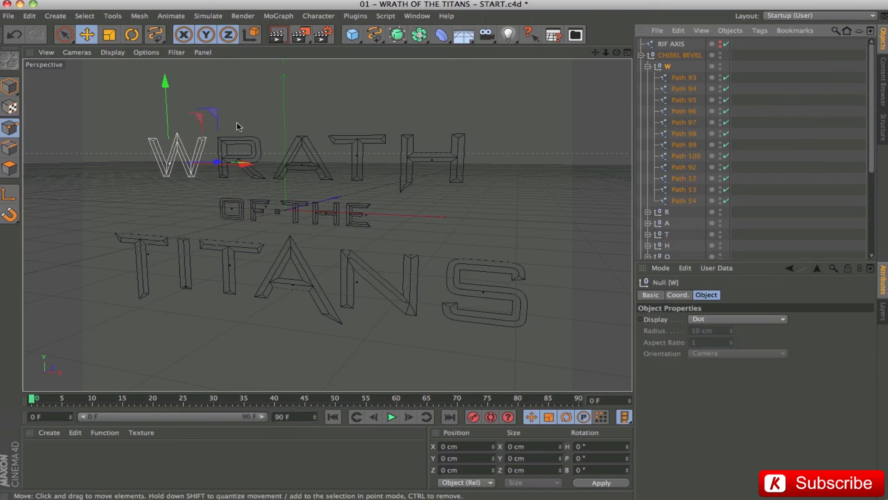
{"action": "left_click", "coordinate": [648, 66]}
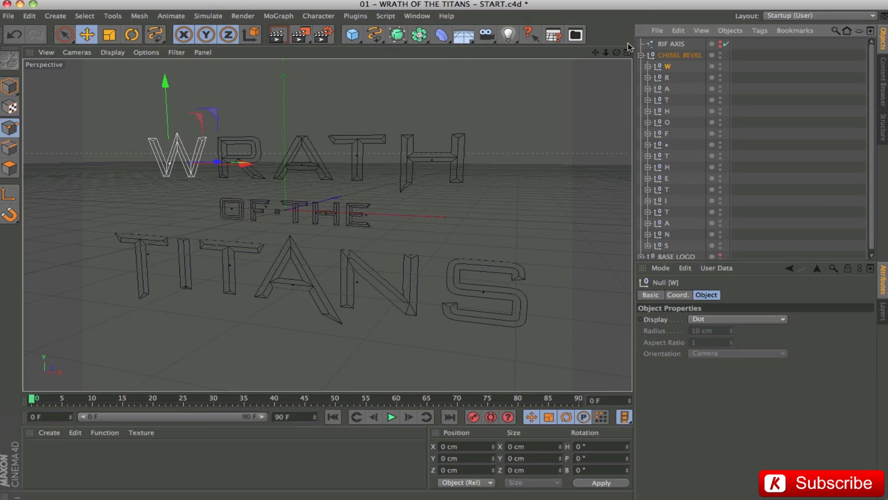
Hide the CHISEL BEVEL group to inspect the BASE LOGO outlines alone, and restore the chisel group's visibility.
{"action": "left_click", "coordinate": [641, 55]}
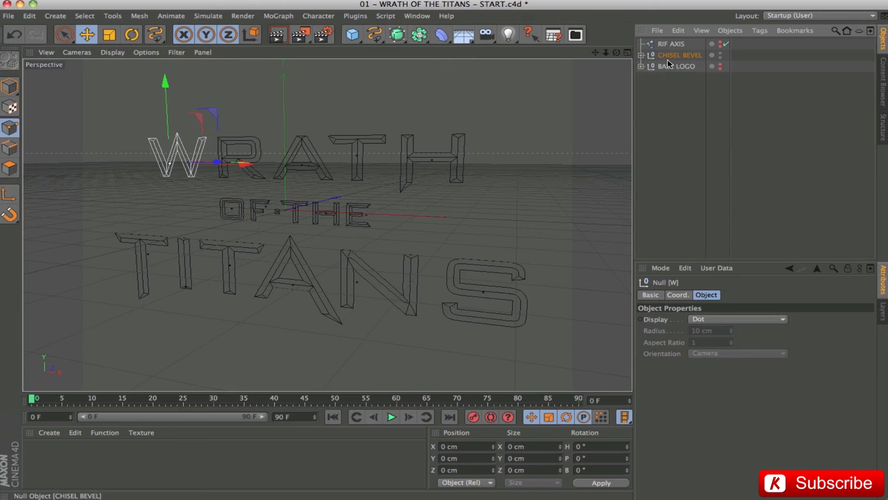
{"action": "left_click", "coordinate": [720, 54]}
{"action": "left_click", "coordinate": [720, 66]}
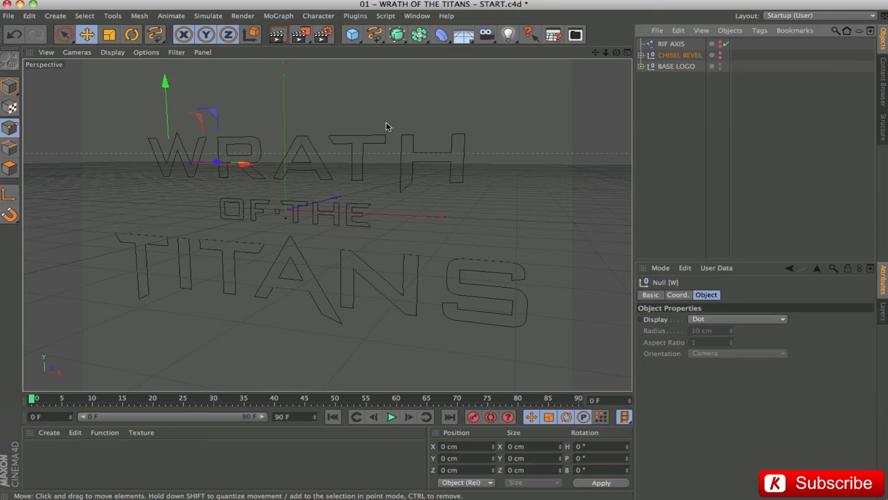
{"action": "left_click", "coordinate": [683, 65]}
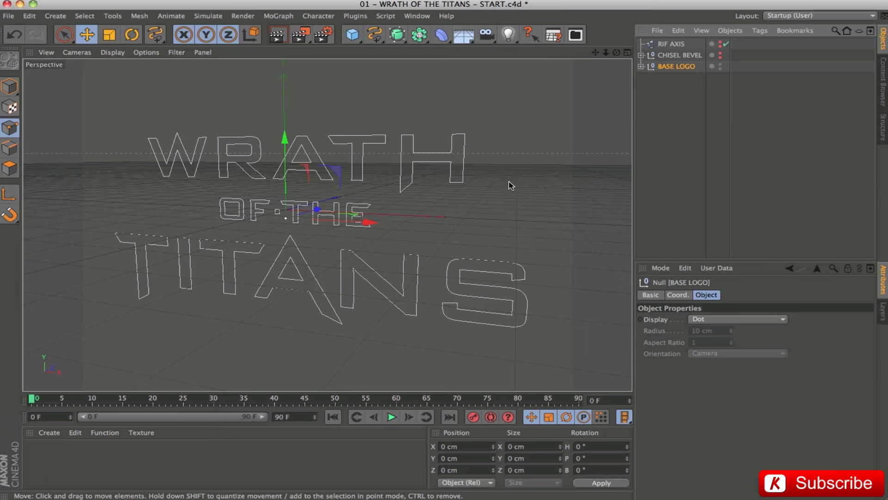
{"action": "left_click", "coordinate": [720, 55]}
{"action": "left_click", "coordinate": [620, 159]}
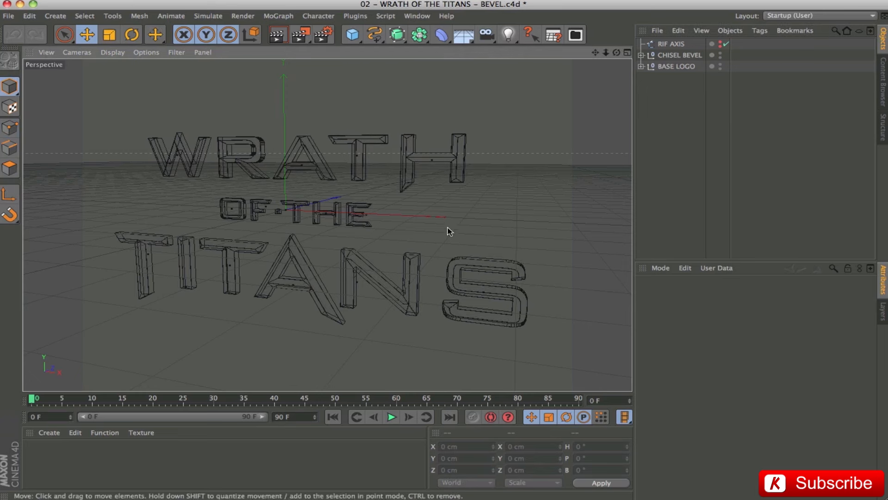
Display the bevelled logo in 02 - WRATH OF THE TITANS - BEVEL.c4d with shaded surfaces in the perspective view.
{"action": "left_click", "coordinate": [115, 52]}
{"action": "left_click", "coordinate": [118, 70]}
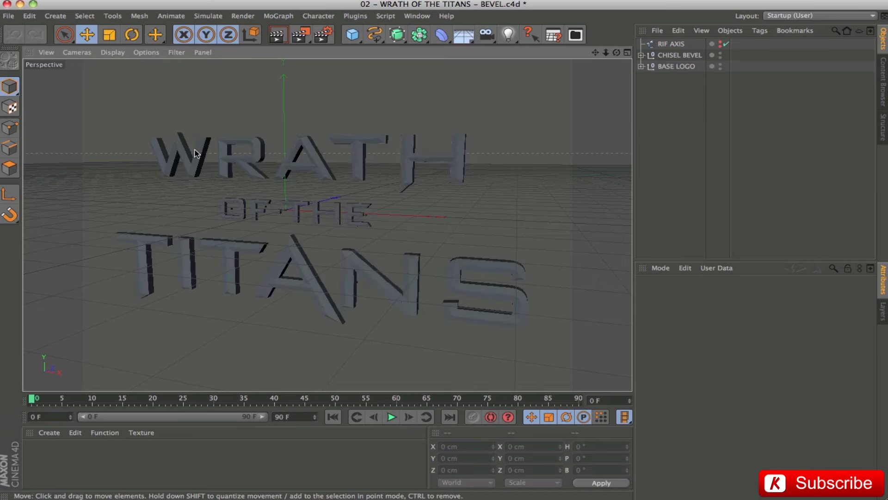
Examine the extruded and chiselled letters of the WRATH OF THE TITANS logo from several angles and distances.
{"action": "left_click_drag", "start_coordinate": [275, 257], "coordinate": [273, 174]}
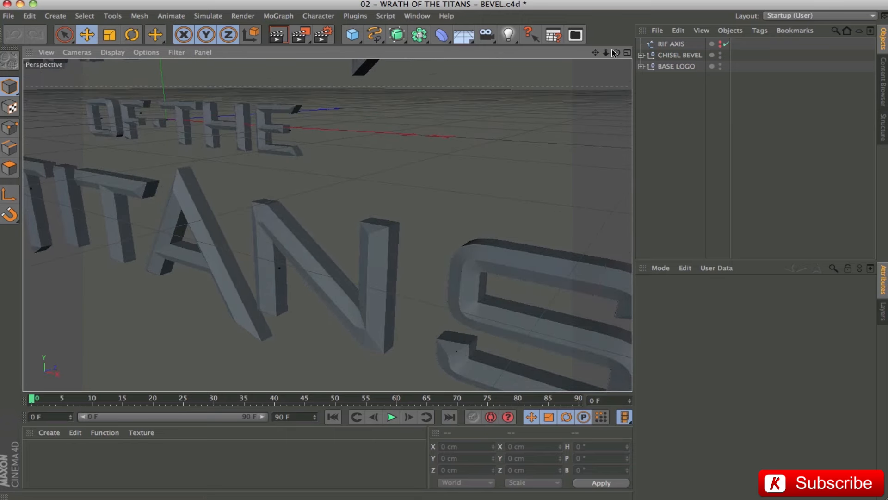
{"action": "left_click_drag", "start_coordinate": [596, 53], "coordinate": [361, 146]}
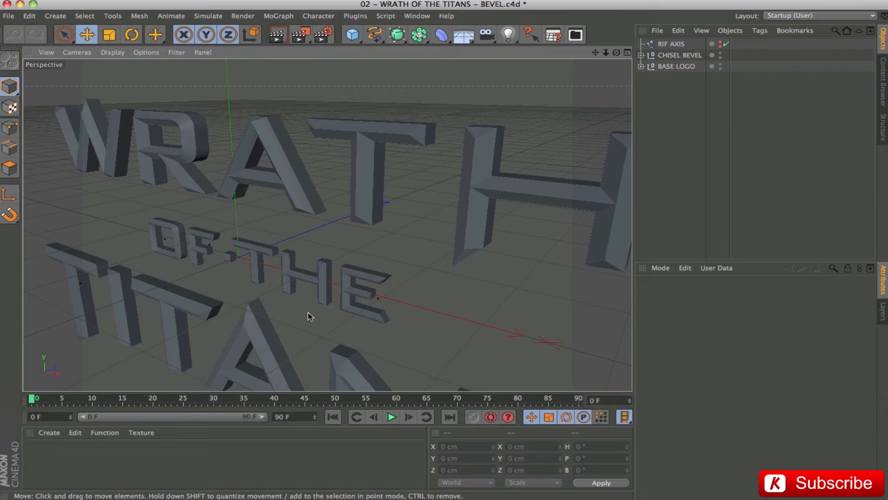
{"action": "left_click_drag", "start_coordinate": [307, 313], "coordinate": [361, 278]}
{"action": "left_click_drag", "start_coordinate": [596, 52], "coordinate": [444, 240]}
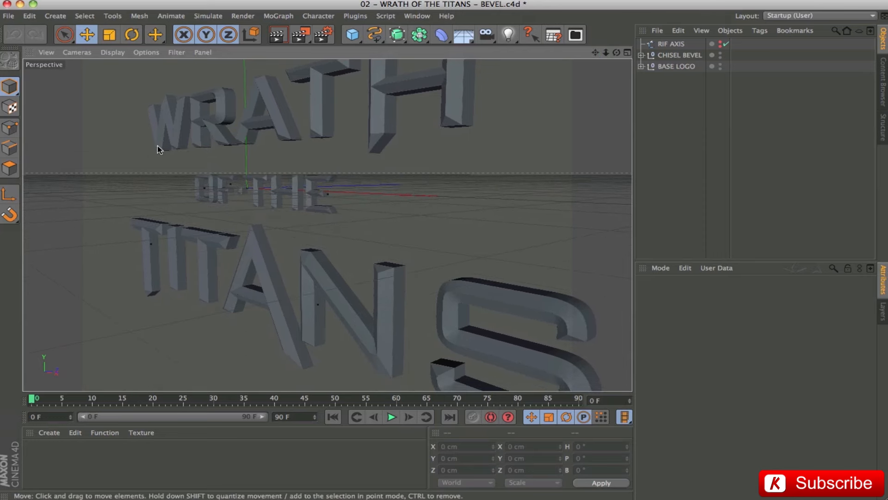
{"action": "scroll", "coordinate": [345, 240], "scroll_direction": "up", "scroll_amount": 4}
{"action": "left_click_drag", "start_coordinate": [338, 224], "coordinate": [301, 225]}
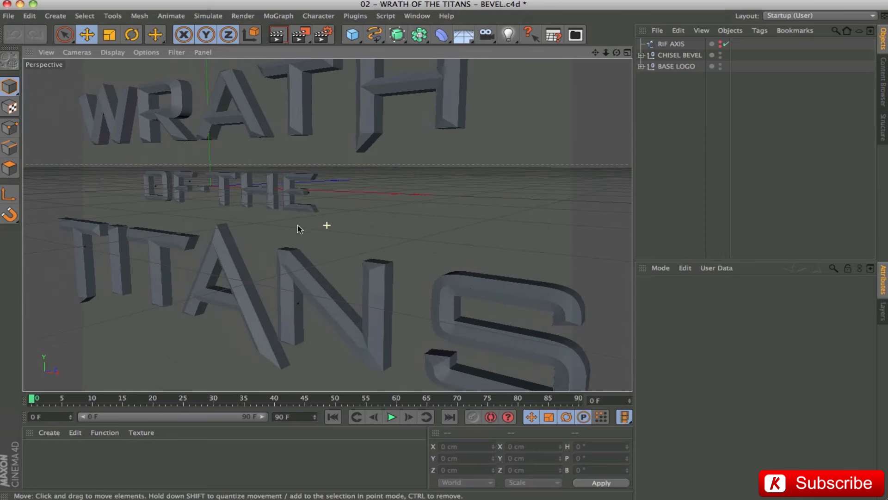
{"action": "left_click_drag", "start_coordinate": [160, 165], "coordinate": [143, 171]}
{"action": "left_click_drag", "start_coordinate": [397, 170], "coordinate": [320, 175]}
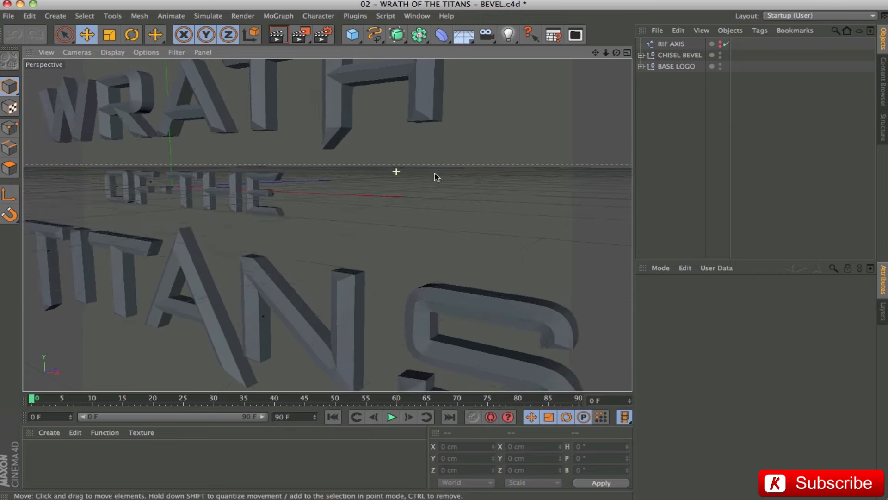
{"action": "left_click_drag", "start_coordinate": [172, 106], "coordinate": [192, 98]}
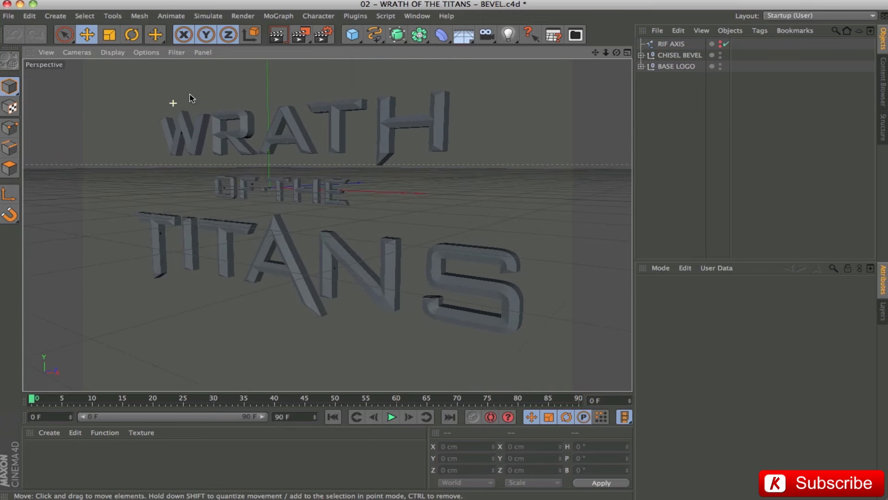
{"action": "left_click_drag", "start_coordinate": [319, 134], "coordinate": [295, 139]}
{"action": "left_click_drag", "start_coordinate": [296, 252], "coordinate": [298, 249]}
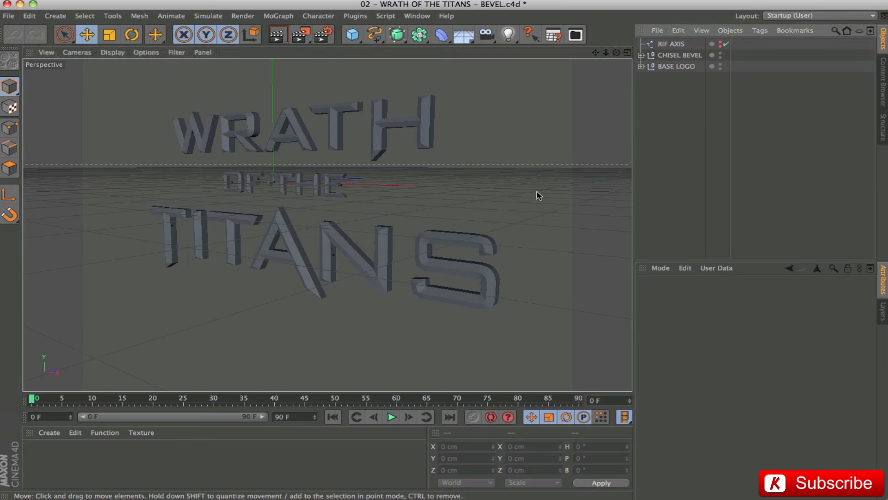
Switch to the open SAMPLE_A_CHISEL_LETTER.c4d scene and hide the A BASE group, leaving the A CHISEL splines displayed.
{"action": "left_click", "coordinate": [417, 16]}
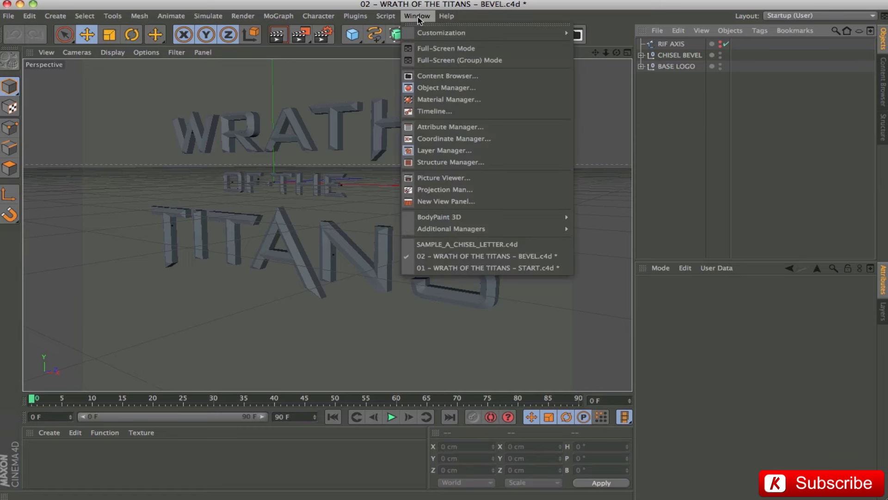
{"action": "left_click", "coordinate": [481, 243]}
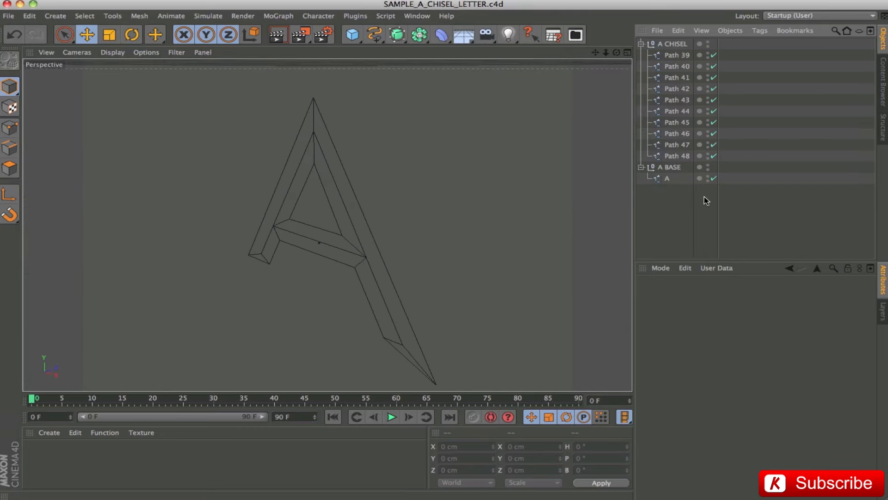
{"action": "left_click", "coordinate": [676, 42]}
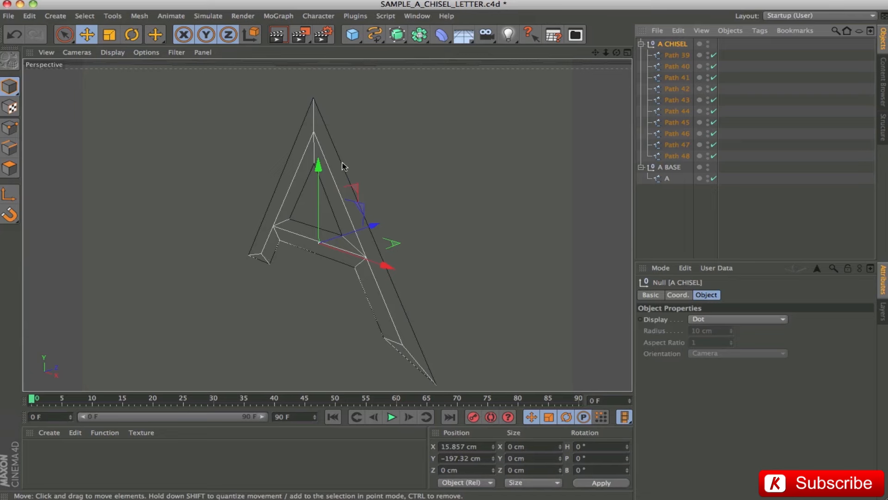
{"action": "left_click", "coordinate": [708, 167]}
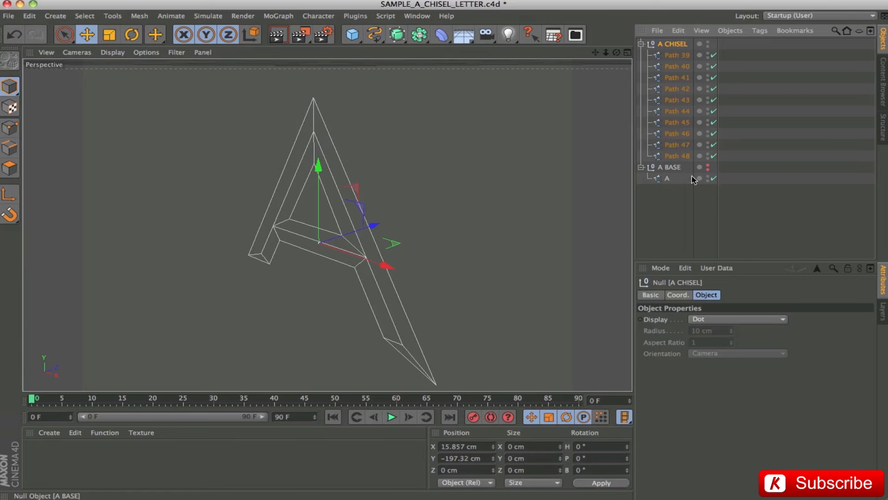
{"action": "mouse_move", "coordinate": [304, 247]}
{"action": "left_mouse_down"}
{"action": "mouse_move", "coordinate": [358, 223]}
{"action": "mouse_move", "coordinate": [424, 223]}
{"action": "left_mouse_up"}
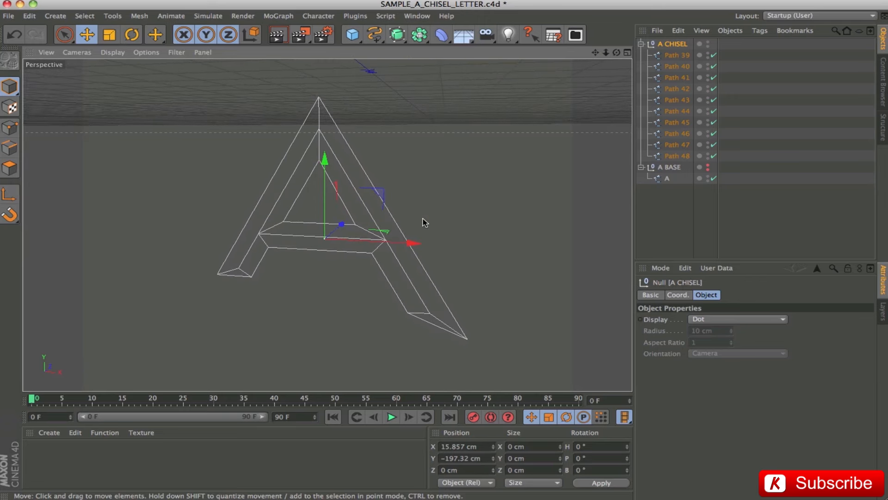
{"action": "scroll", "coordinate": [424, 223], "scroll_direction": "up", "scroll_amount": 3}
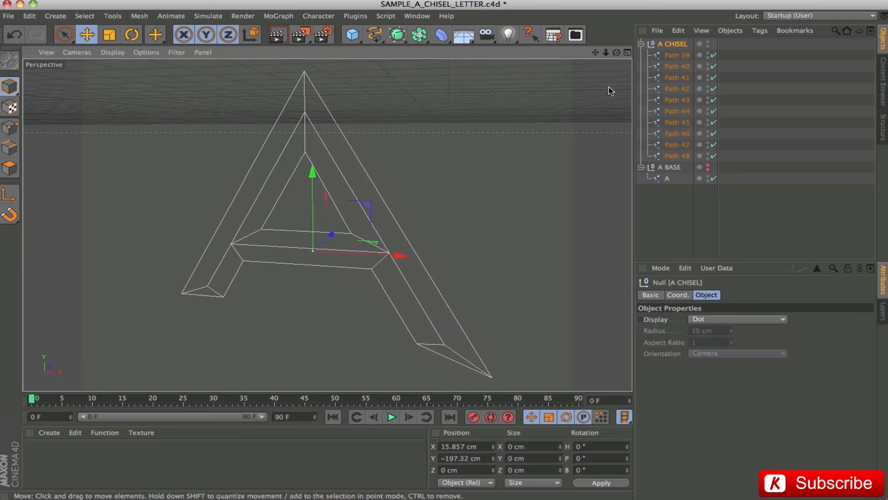
Isolate Path 39 in the A CHISEL group by hiding Path 40 through Path 48.
{"action": "left_click", "coordinate": [677, 55]}
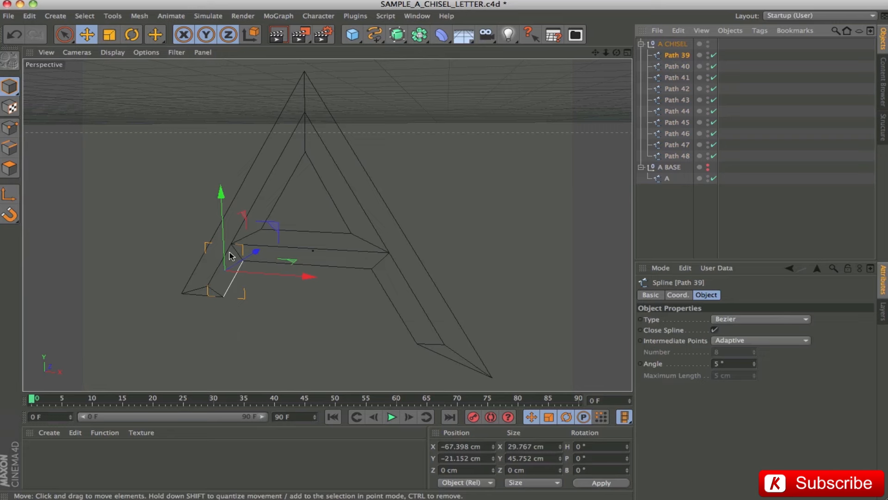
{"action": "left_click_drag", "start_coordinate": [707, 66], "coordinate": [708, 156]}
{"action": "left_click_drag", "start_coordinate": [710, 68], "coordinate": [708, 156]}
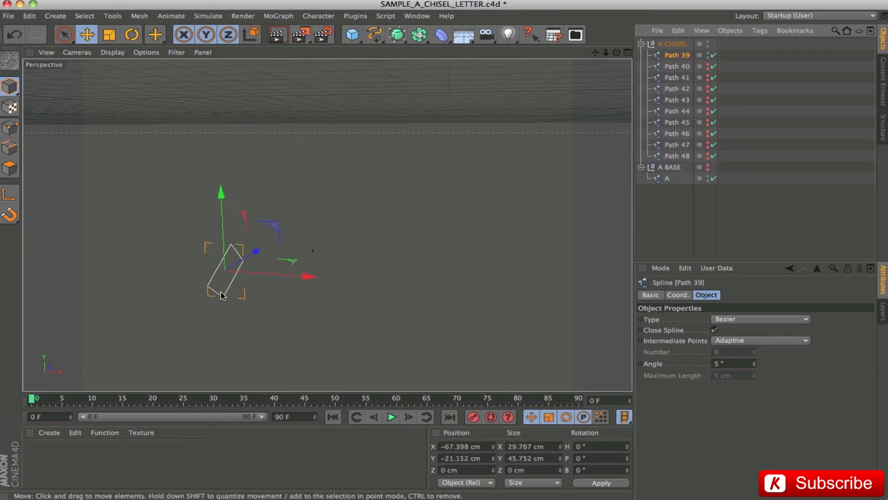
Show Path 40 through Path 48 again one after another to examine how they build the chiselled letter A.
{"action": "left_click", "coordinate": [708, 66]}
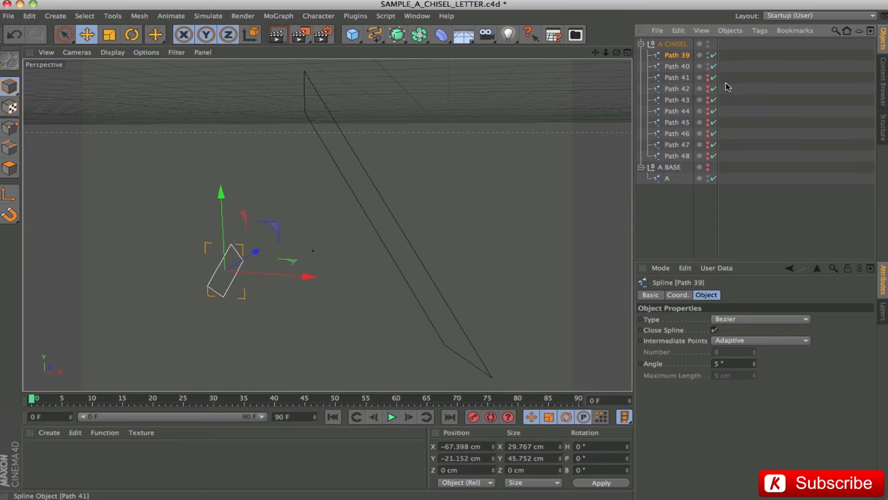
{"action": "left_click", "coordinate": [707, 77]}
{"action": "left_click", "coordinate": [708, 89]}
{"action": "left_click", "coordinate": [708, 100]}
{"action": "left_click", "coordinate": [707, 111]}
{"action": "left_click", "coordinate": [707, 122]}
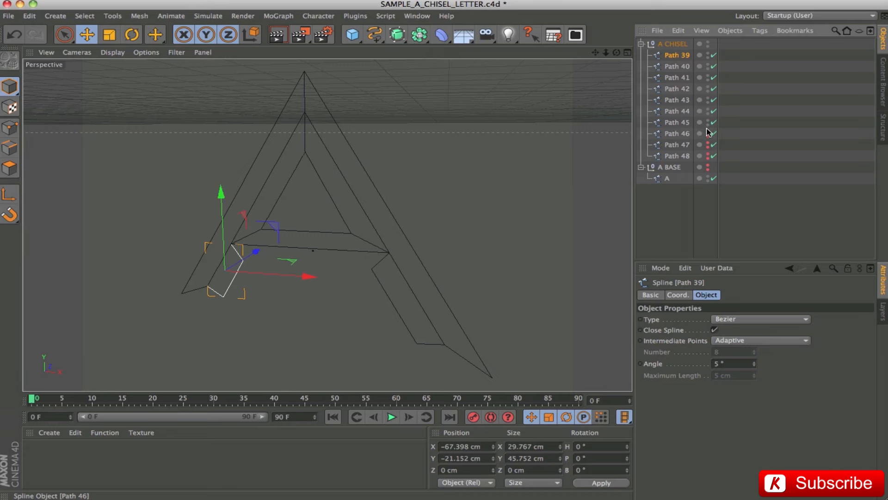
{"action": "left_click", "coordinate": [707, 134]}
{"action": "left_click", "coordinate": [708, 145]}
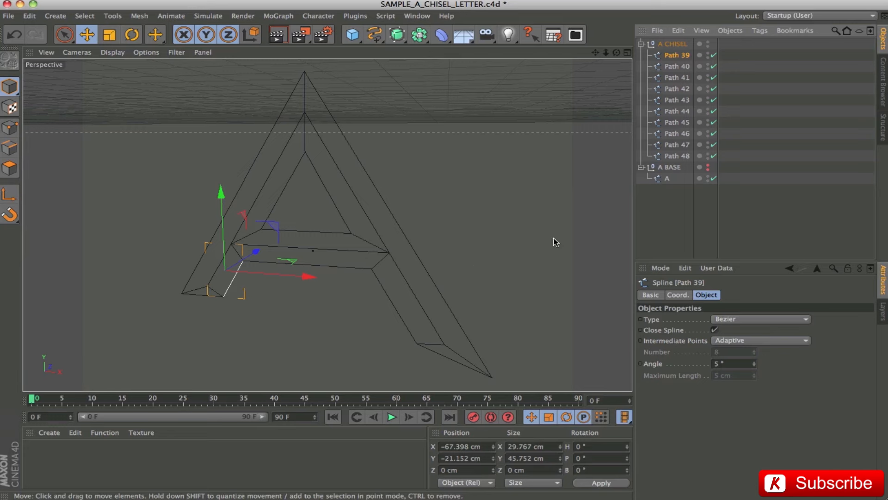
Compare the A BASE outline with the A CHISEL splines by toggling both groups' visibility, and examine Path 40 to Path 42 individually.
{"action": "left_click", "coordinate": [707, 44]}
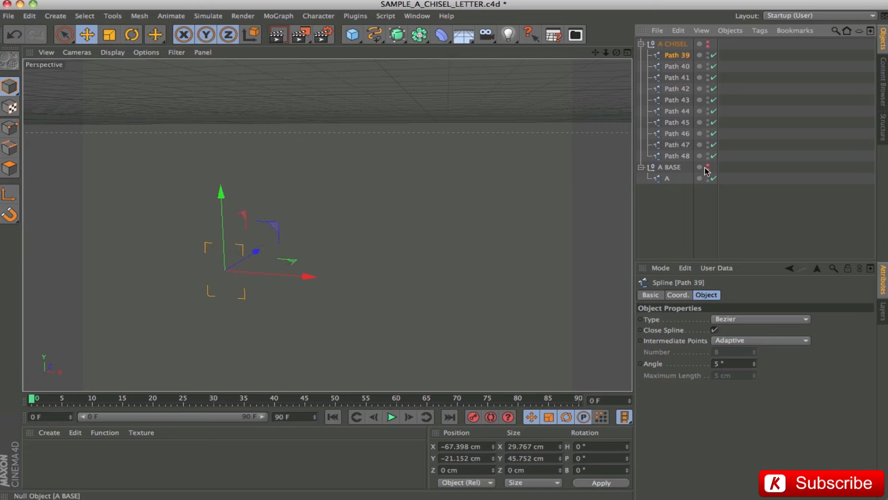
{"action": "left_click", "coordinate": [708, 165]}
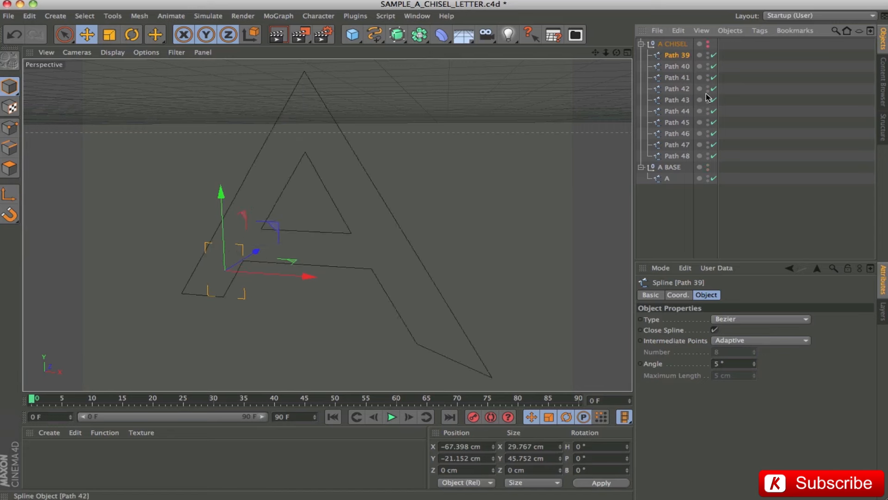
{"action": "left_click", "coordinate": [708, 43]}
{"action": "left_click_drag", "start_coordinate": [709, 54], "coordinate": [708, 155]}
{"action": "left_click_drag", "start_coordinate": [709, 55], "coordinate": [711, 157]}
{"action": "left_click_drag", "start_coordinate": [708, 146], "coordinate": [709, 54]}
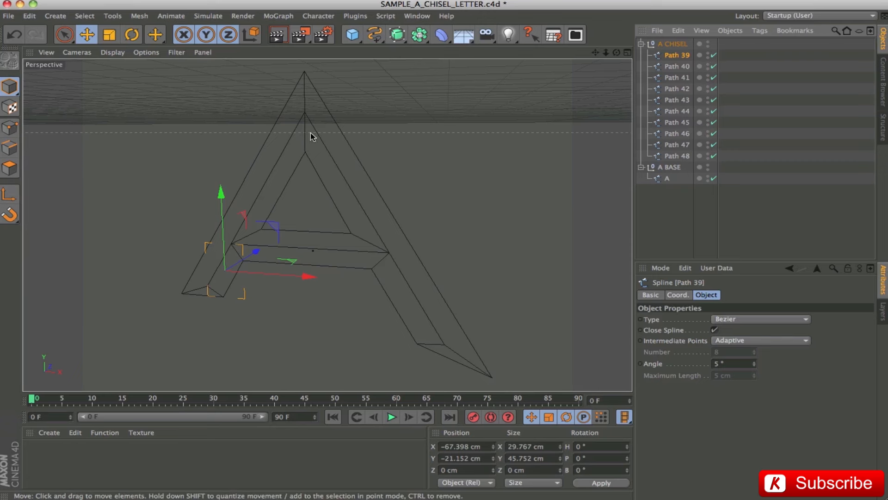
{"action": "left_click", "coordinate": [668, 68]}
{"action": "double_click", "coordinate": [671, 79]}
{"action": "left_click", "coordinate": [672, 91]}
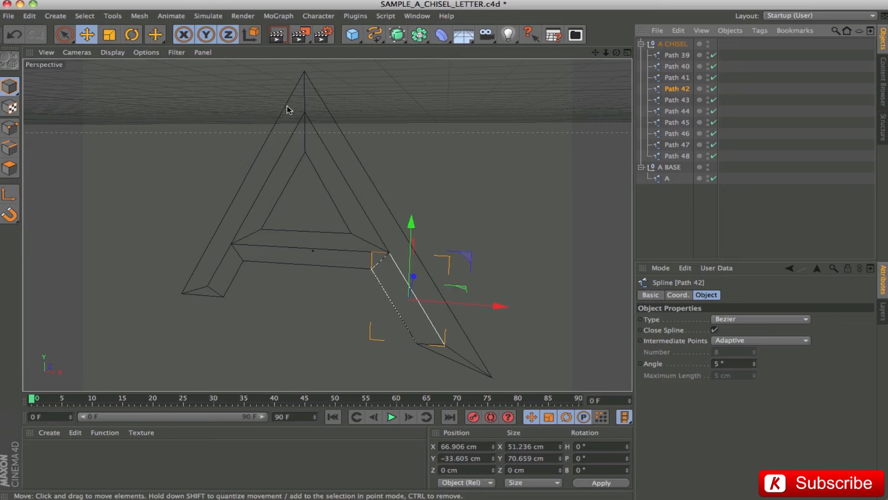
{"action": "left_click", "coordinate": [678, 203]}
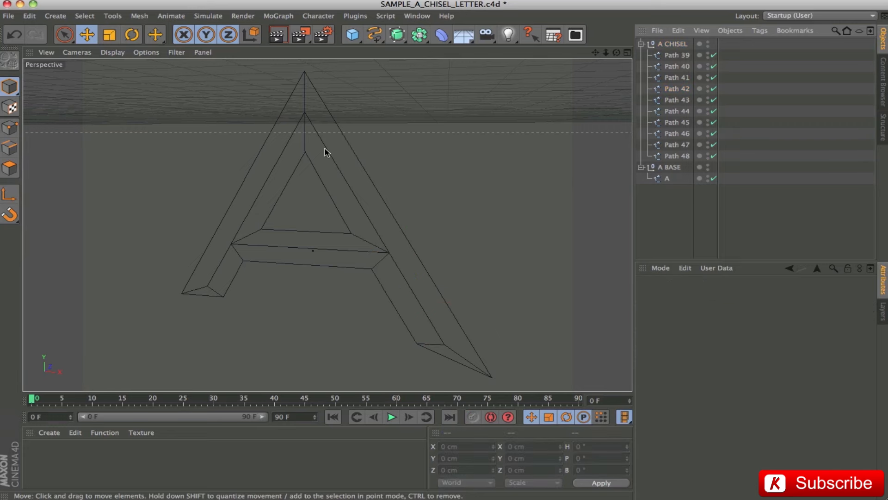
Hide the A BASE group and place the A CHISEL group inside a new Extrude NURBS object.
{"action": "left_click", "coordinate": [708, 167]}
{"action": "left_click", "coordinate": [671, 45]}
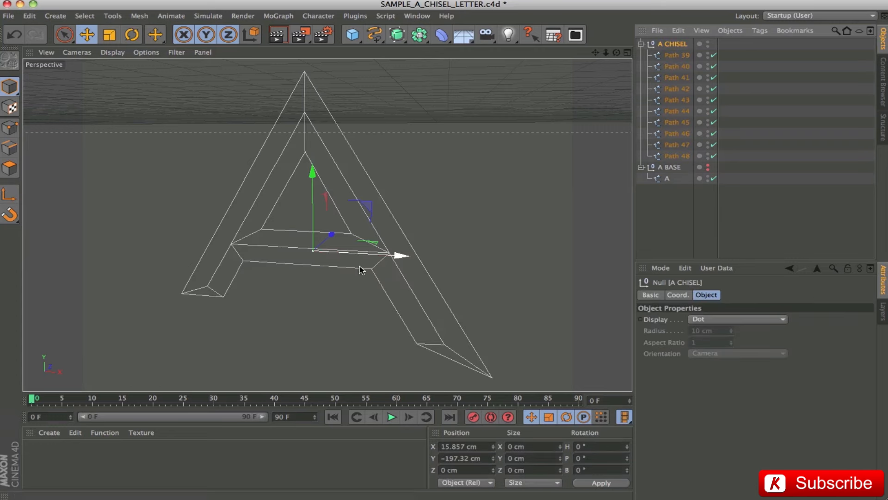
{"action": "left_click", "coordinate": [396, 35]}
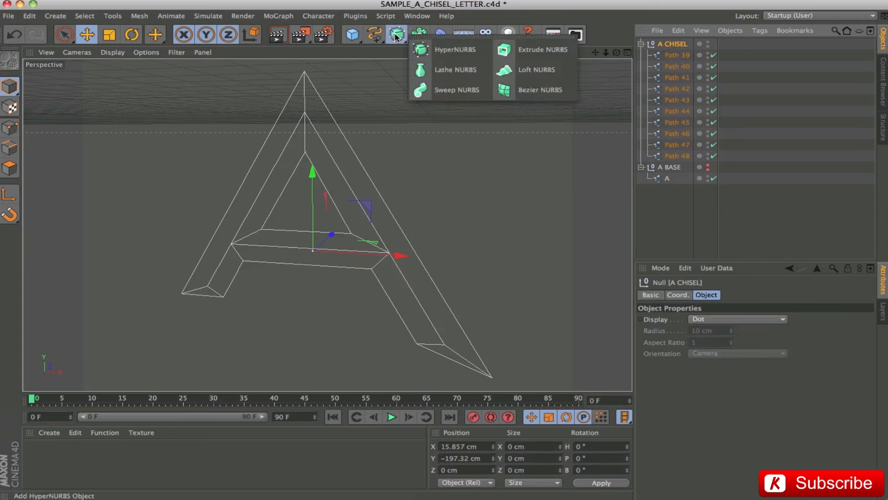
{"action": "left_click", "coordinate": [536, 49], "text": "alt"}
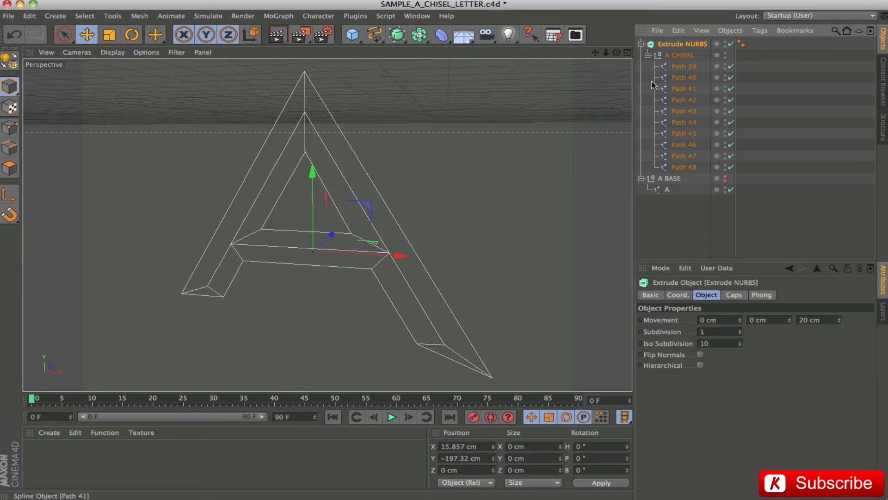
Rename the Extrude NURBS object A CHISEL, copying the name from the spline group inside it.
{"action": "double_click", "coordinate": [671, 56]}
{"action": "key", "text": "super+c"}
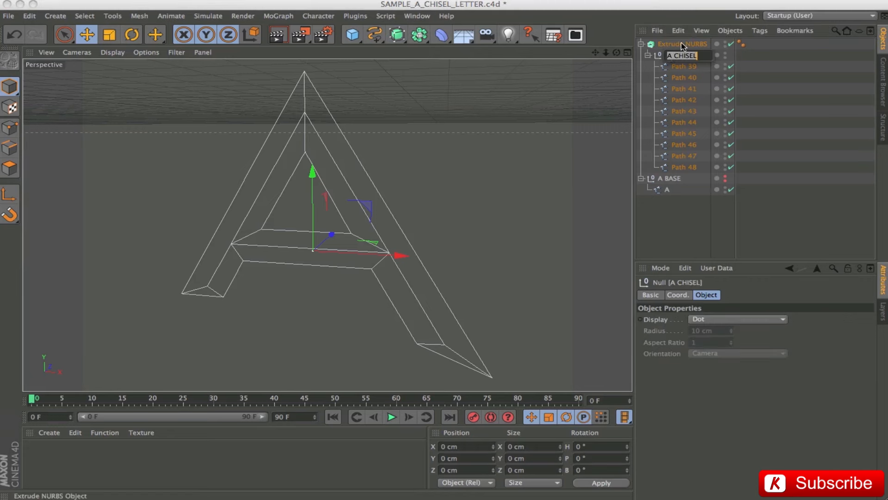
{"action": "double_click", "coordinate": [682, 43]}
{"action": "key", "text": "super+v"}
{"action": "key", "text": "Return"}
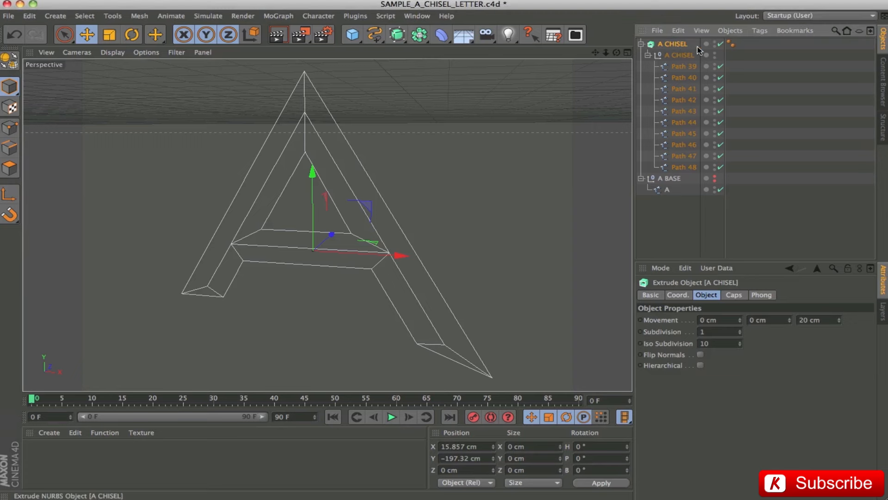
Enable Hierarchical on the A CHISEL extrude and set its Z movement to 0.01 cm.
{"action": "left_click", "coordinate": [700, 365]}
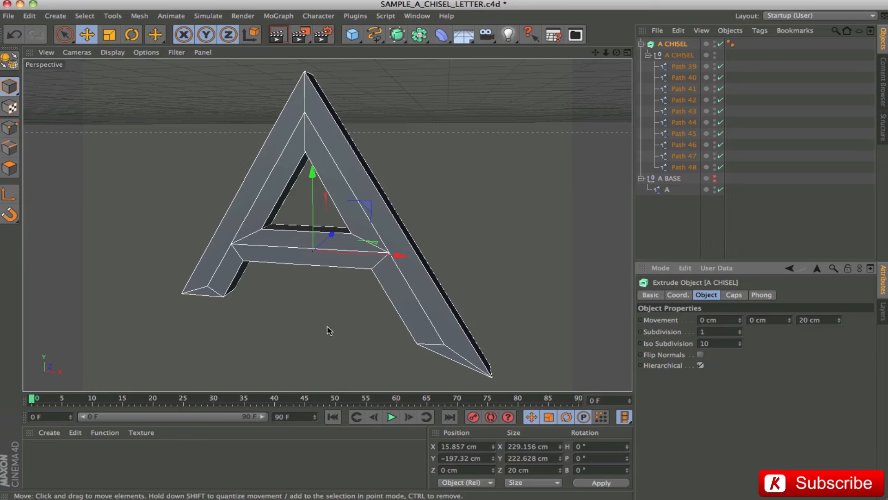
{"action": "left_click", "coordinate": [814, 319]}
{"action": "type", "text": "0.01"}
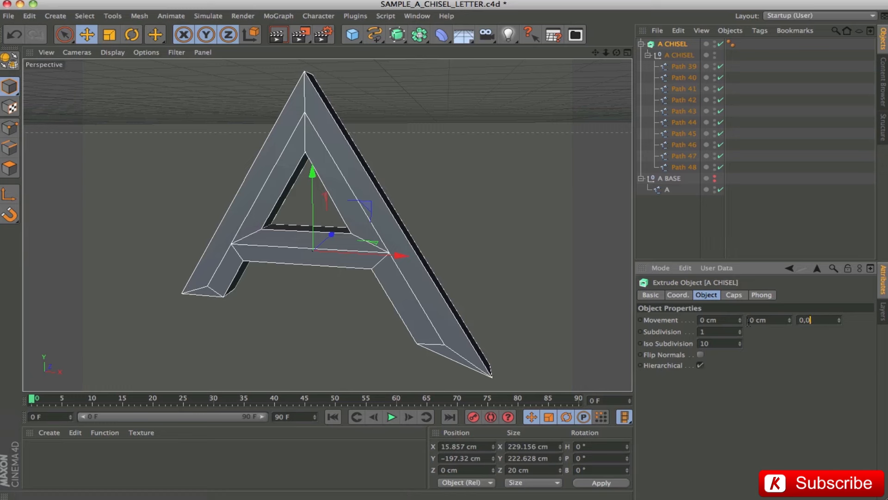
{"action": "key", "text": "Return"}
{"action": "left_click_drag", "start_coordinate": [307, 240], "coordinate": [248, 225], "text": "alt"}
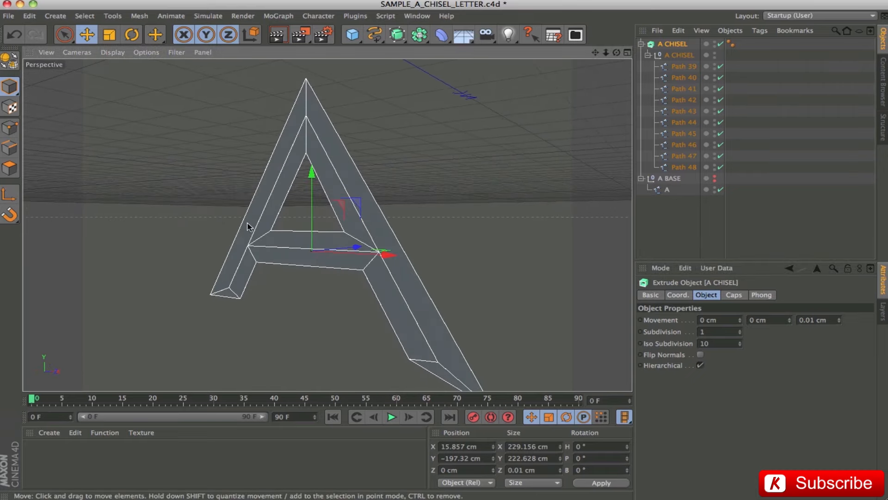
{"action": "left_click_drag", "start_coordinate": [332, 248], "coordinate": [264, 283], "text": "alt"}
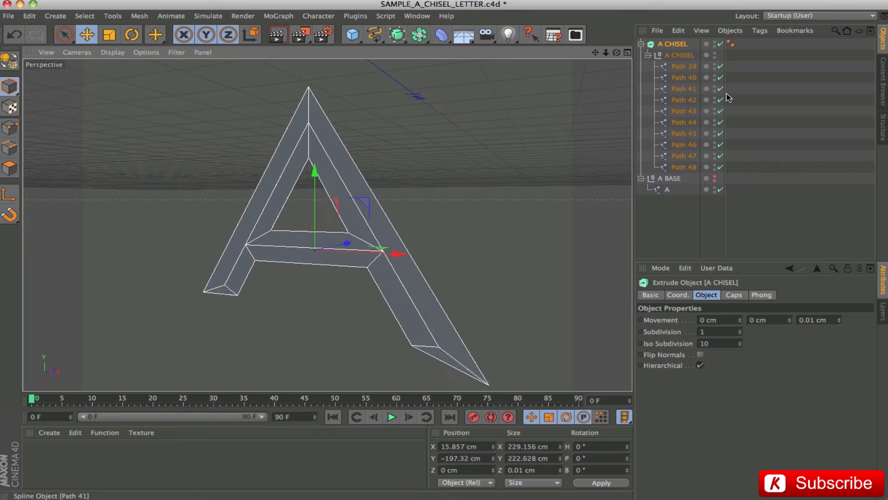
Select Path 39 through Path 48 in point mode and set Rectangle Selection to include hidden elements as well.
{"action": "left_click", "coordinate": [683, 66]}
{"action": "left_click", "coordinate": [684, 167], "text": "shift"}
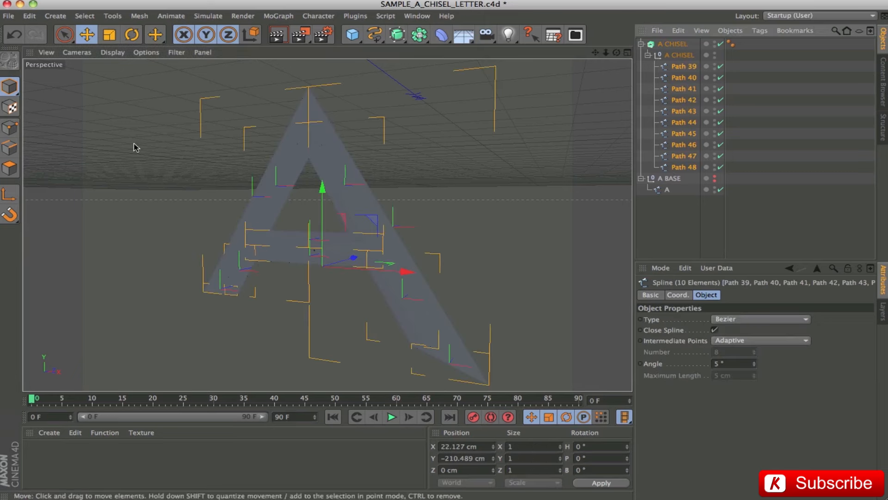
{"action": "left_click", "coordinate": [15, 129]}
{"action": "left_click_drag", "start_coordinate": [64, 37], "coordinate": [92, 68]}
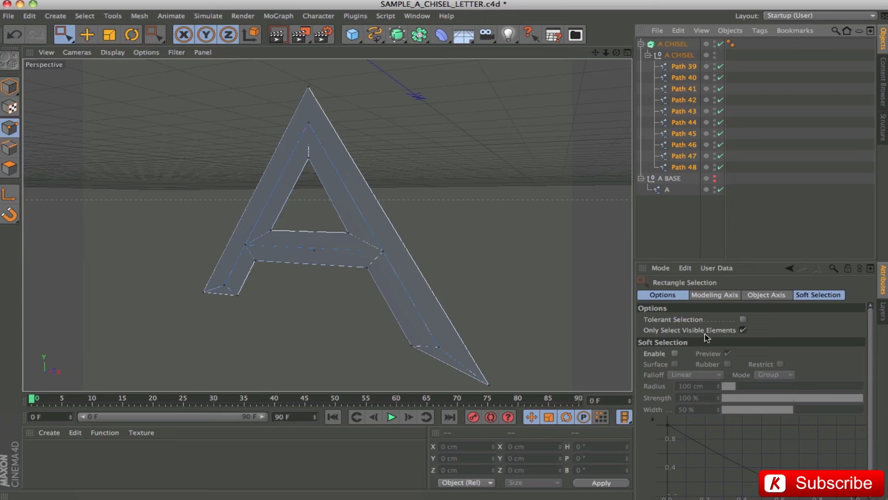
{"action": "left_click", "coordinate": [743, 330]}
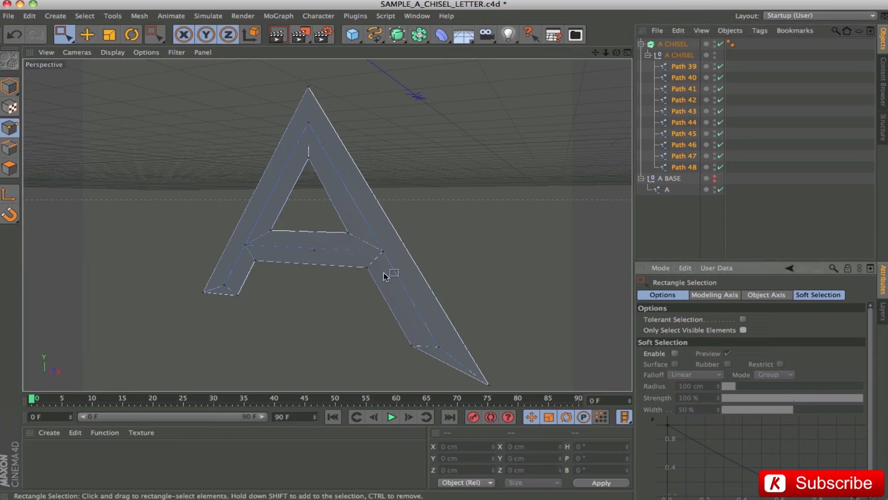
Select the five inner ridge points of the letter A: the apex, both crossbar junctions and the two leg ends.
{"action": "left_click_drag", "start_coordinate": [301, 114], "coordinate": [321, 136]}
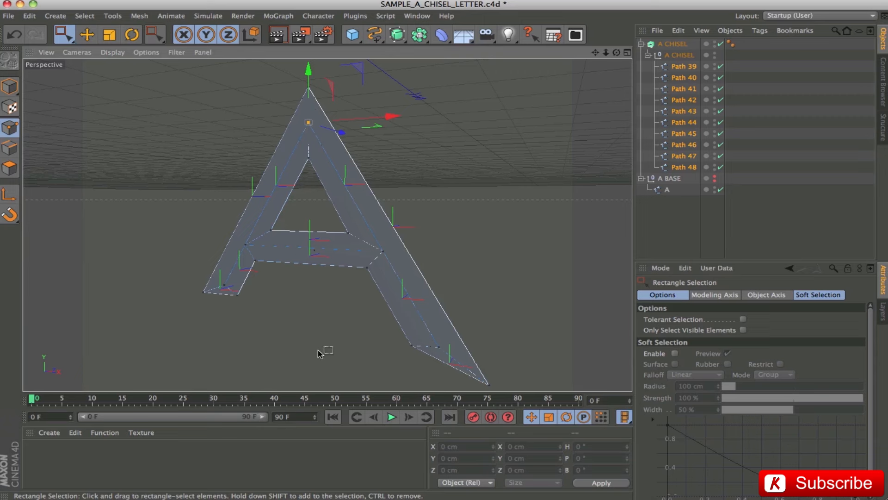
{"action": "left_click_drag", "start_coordinate": [237, 242], "coordinate": [266, 257]}
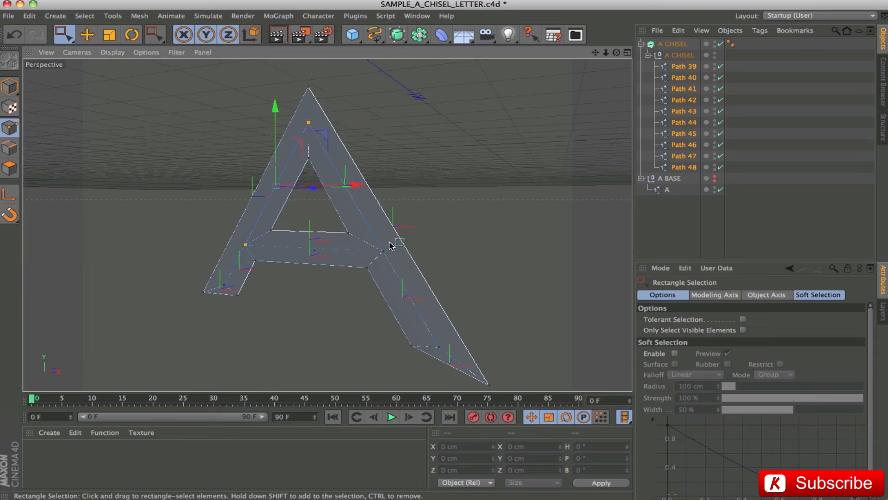
{"action": "left_click_drag", "start_coordinate": [387, 247], "coordinate": [381, 249]}
{"action": "left_click_drag", "start_coordinate": [214, 280], "coordinate": [230, 288]}
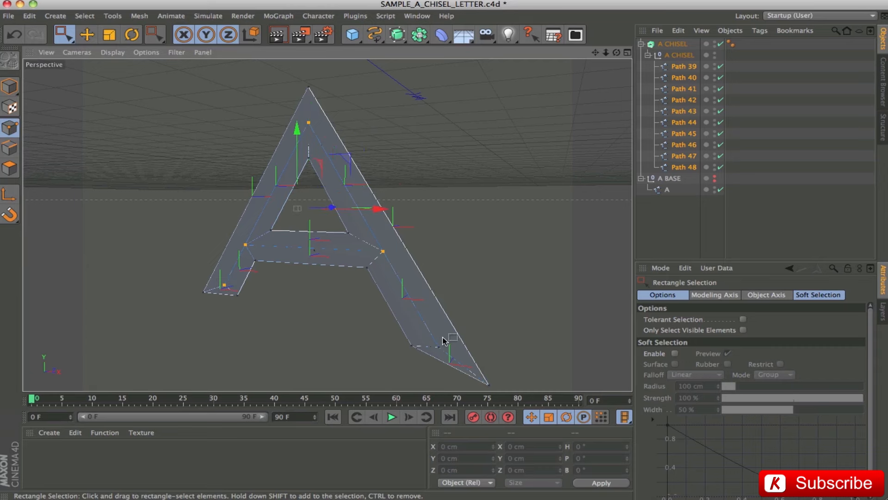
{"action": "left_click_drag", "start_coordinate": [435, 348], "coordinate": [436, 348]}
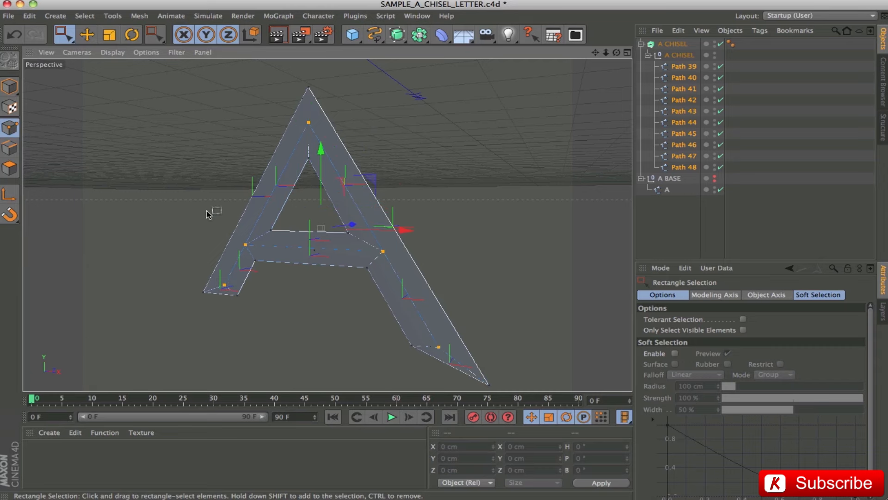
Pull the selected ridge points forward along the Z axis by about 10 cm to raise the chiselled bevel.
{"action": "left_click_drag", "start_coordinate": [297, 247], "coordinate": [123, 234]}
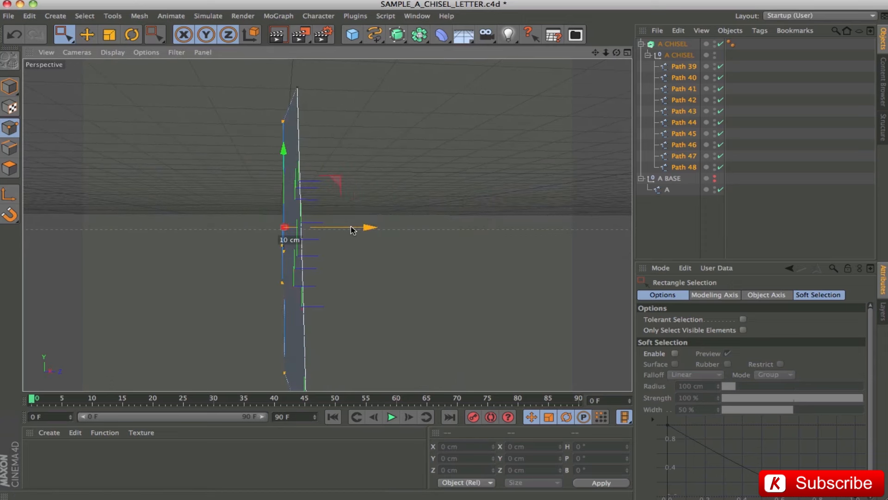
{"action": "left_click_drag", "start_coordinate": [373, 263], "coordinate": [551, 251]}
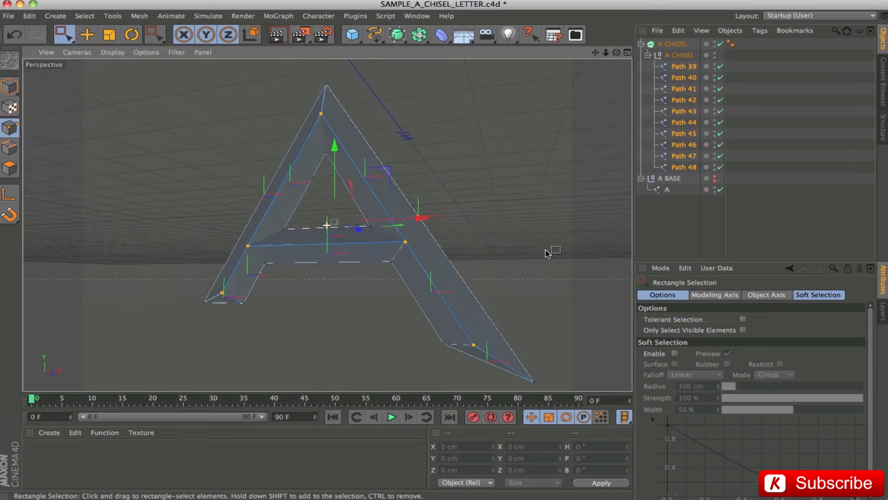
{"action": "left_click_drag", "start_coordinate": [355, 308], "coordinate": [327, 258]}
{"action": "key", "text": "super+z"}
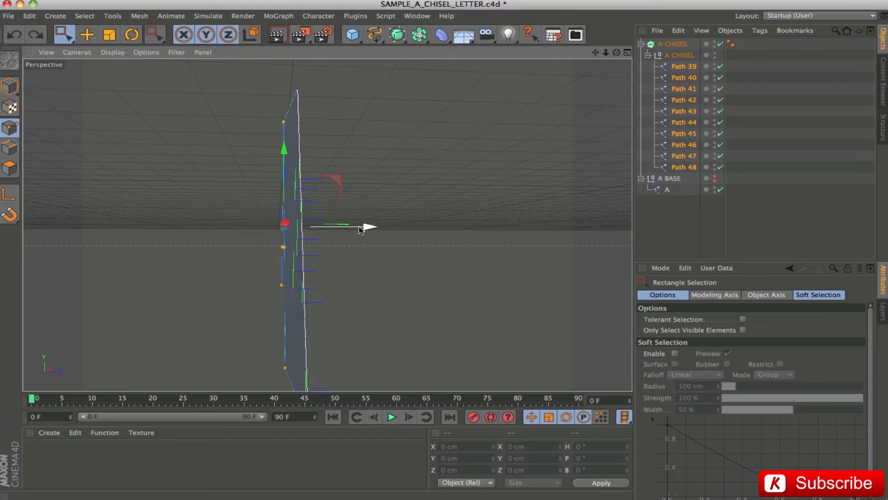
{"action": "left_click_drag", "start_coordinate": [361, 230], "coordinate": [352, 226]}
{"action": "left_click_drag", "start_coordinate": [374, 290], "coordinate": [530, 287]}
{"action": "left_click_drag", "start_coordinate": [345, 299], "coordinate": [347, 263]}
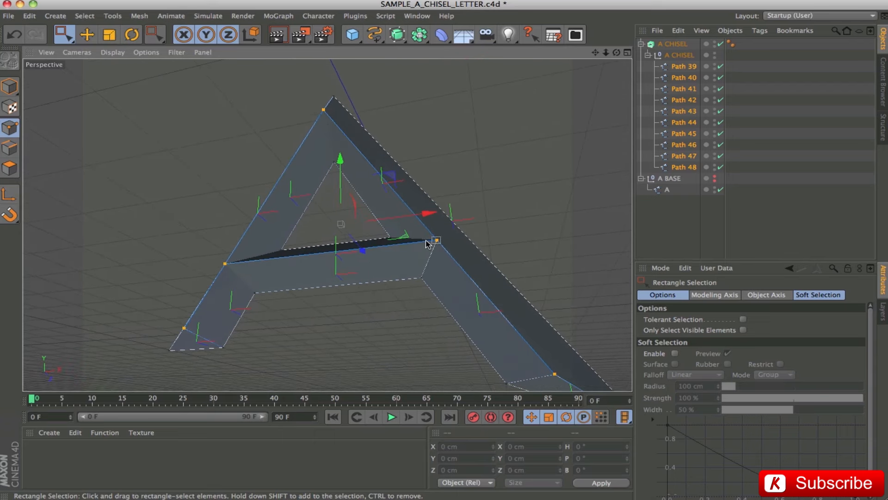
Give the A CHISEL extrude a Fillet Cap at the start with 5 steps and a 0.17 cm radius.
{"action": "left_click", "coordinate": [668, 48]}
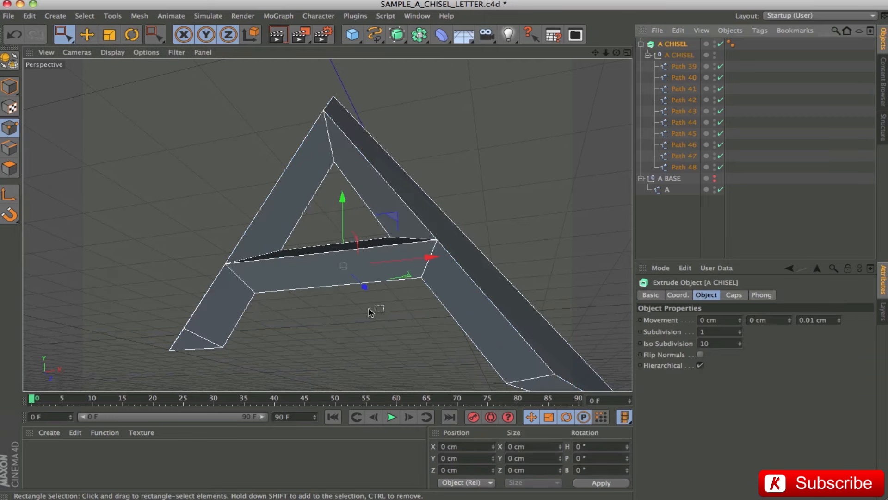
{"action": "left_click", "coordinate": [735, 295]}
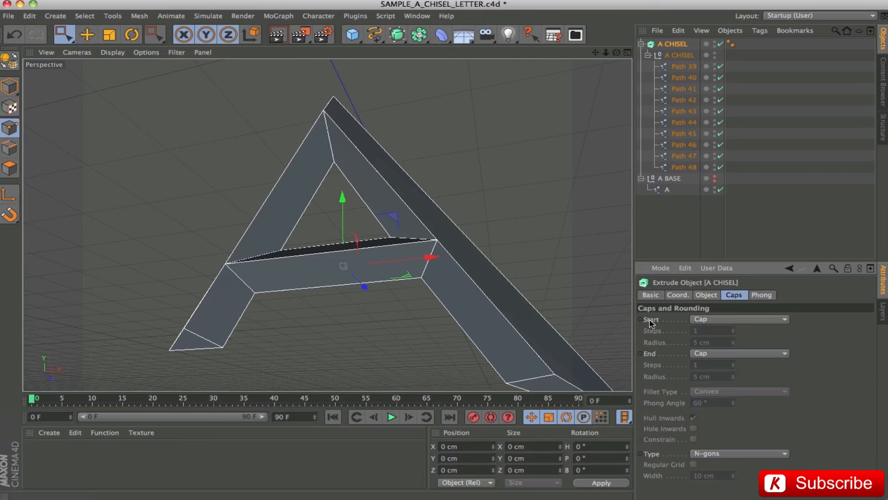
{"action": "left_click", "coordinate": [721, 319]}
{"action": "left_click", "coordinate": [719, 367]}
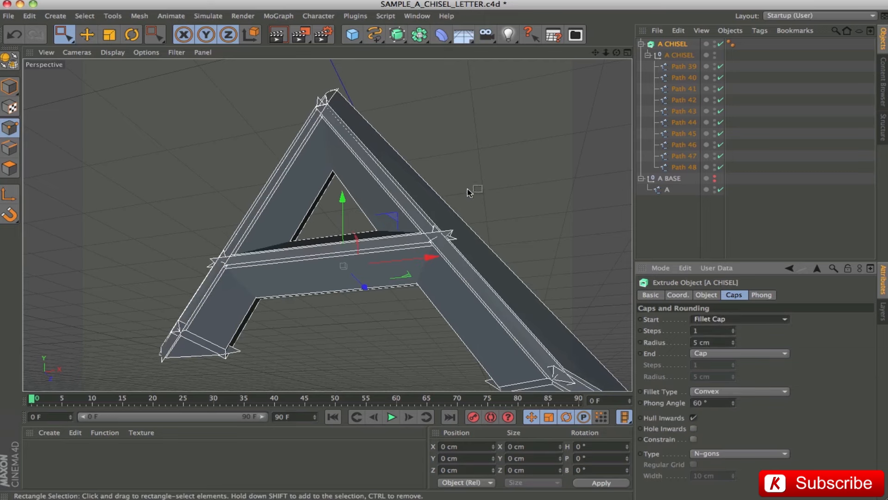
{"action": "left_click", "coordinate": [712, 331]}
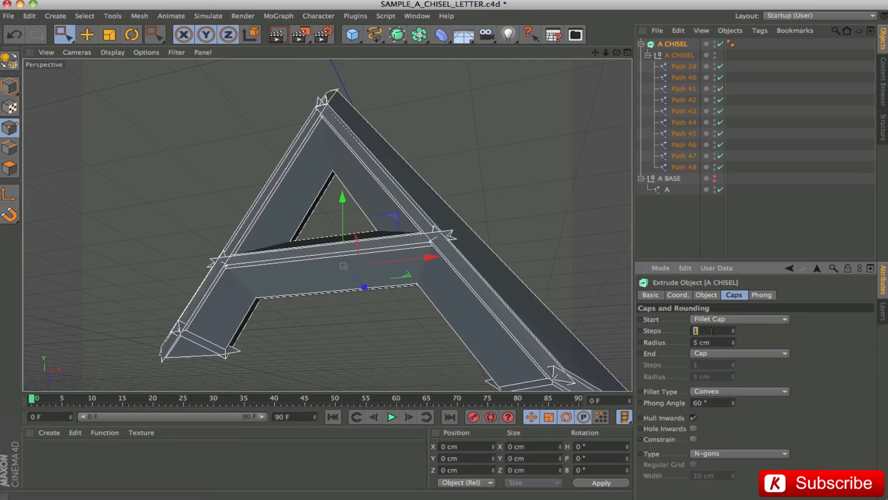
{"action": "type", "text": "5"}
{"action": "key", "text": "Tab"}
{"action": "type", "text": "0,17"}
{"action": "key", "text": "Return"}
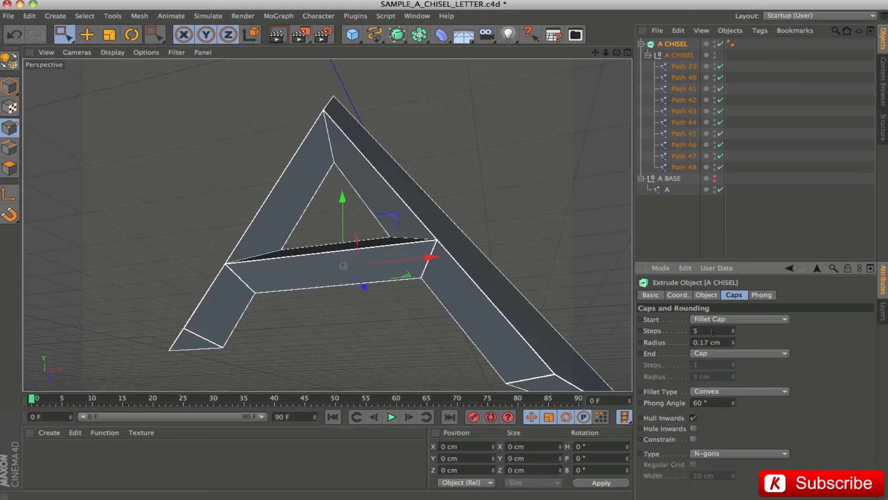
Render the chiselled letter A in the viewport from two angles to examine its bevelled edges.
{"action": "key", "text": "ctrl+r"}
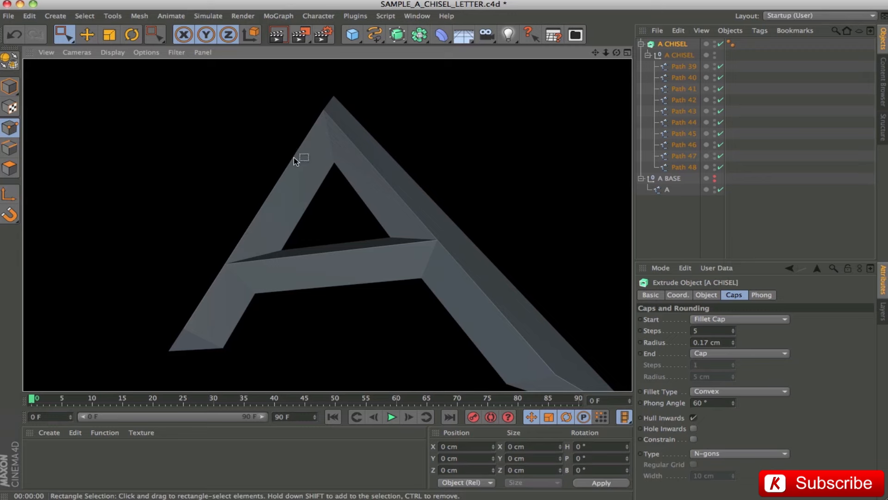
{"action": "left_click_drag", "start_coordinate": [403, 327], "coordinate": [347, 331]}
{"action": "left_click_drag", "start_coordinate": [433, 353], "coordinate": [432, 348]}
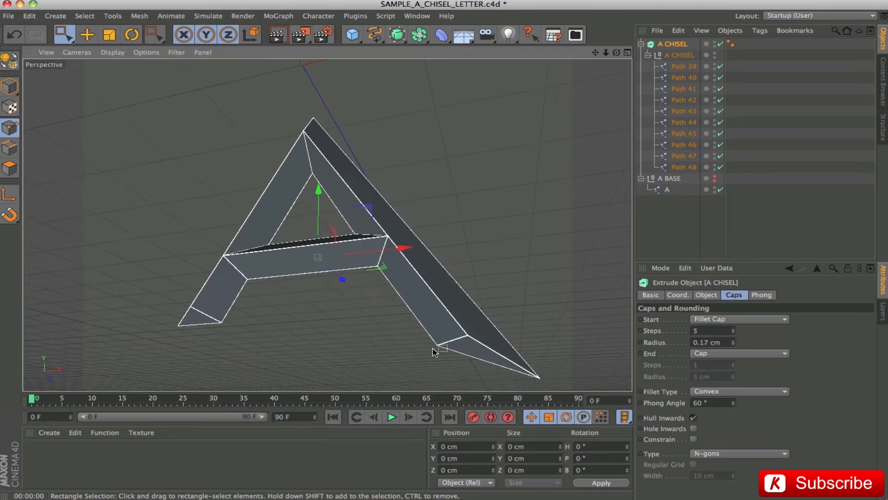
{"action": "key", "text": "ctrl+r"}
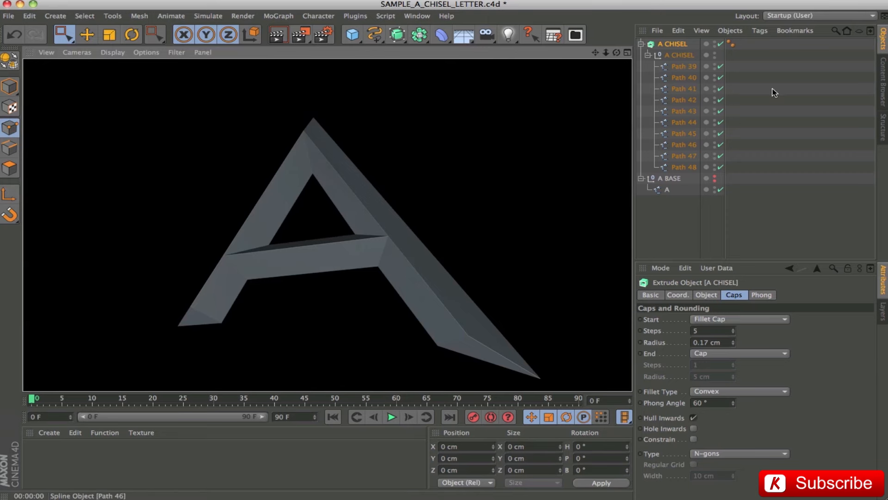
Make the A BASE spline group visible and place it inside a new Extrude NURBS.
{"action": "left_click", "coordinate": [642, 45]}
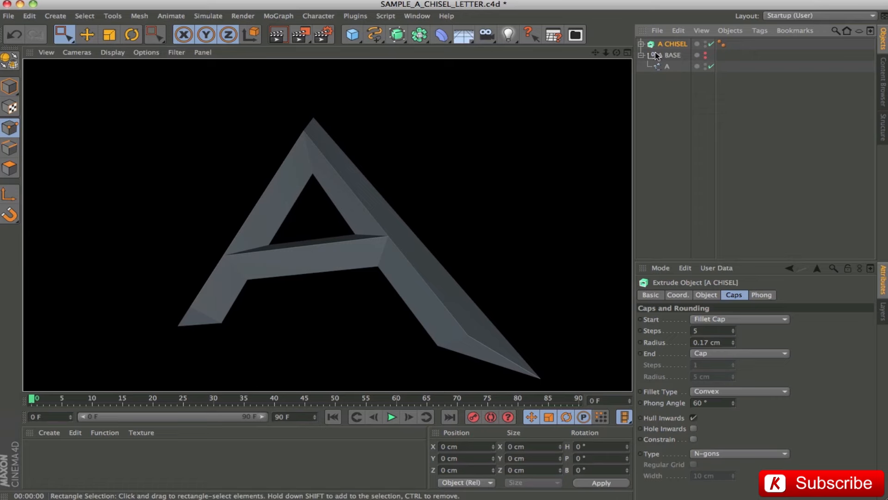
{"action": "left_click", "coordinate": [676, 55]}
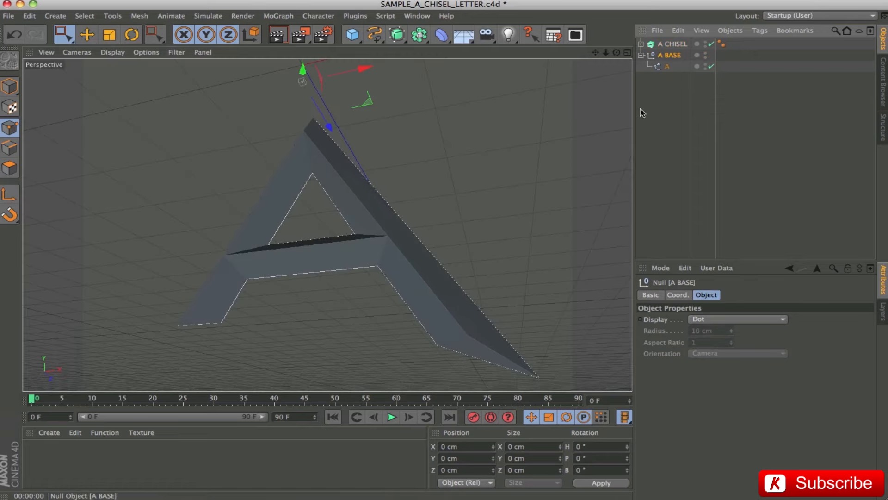
{"action": "left_click_drag", "start_coordinate": [192, 233], "coordinate": [508, 236]}
{"action": "left_click_drag", "start_coordinate": [371, 217], "coordinate": [643, 208]}
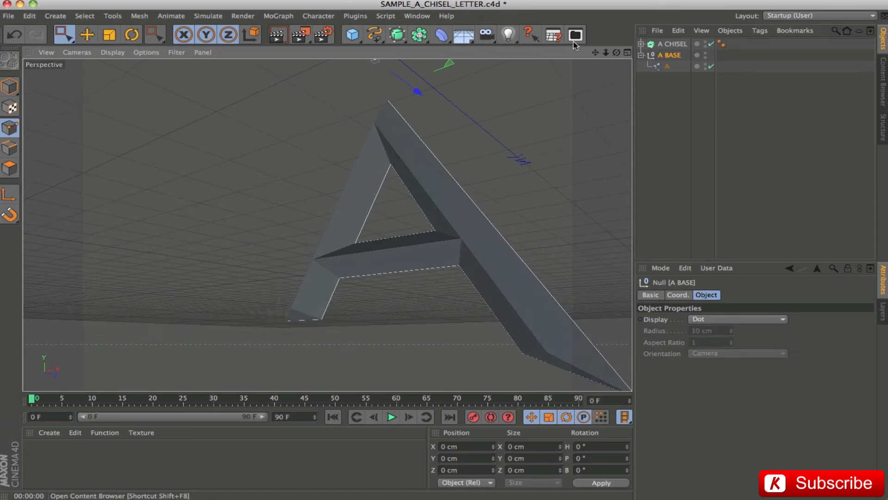
{"action": "left_click_drag", "start_coordinate": [596, 53], "coordinate": [525, 46]}
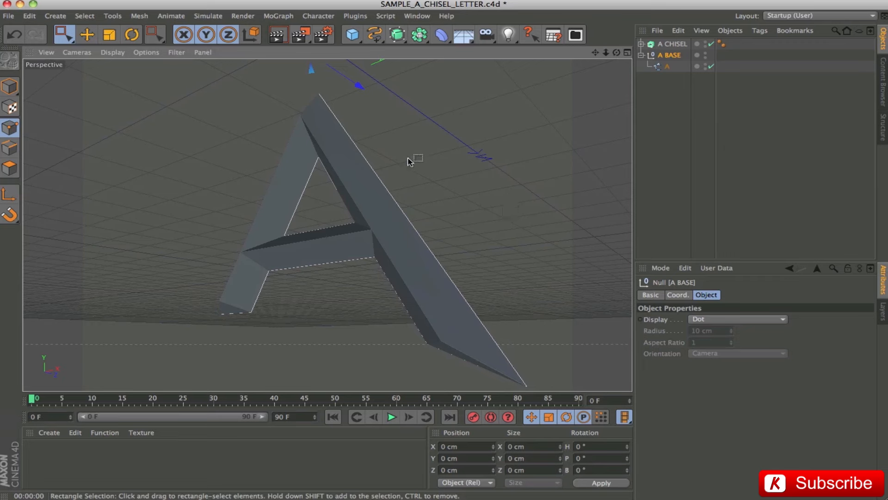
{"action": "left_click_drag", "start_coordinate": [397, 34], "coordinate": [527, 46]}
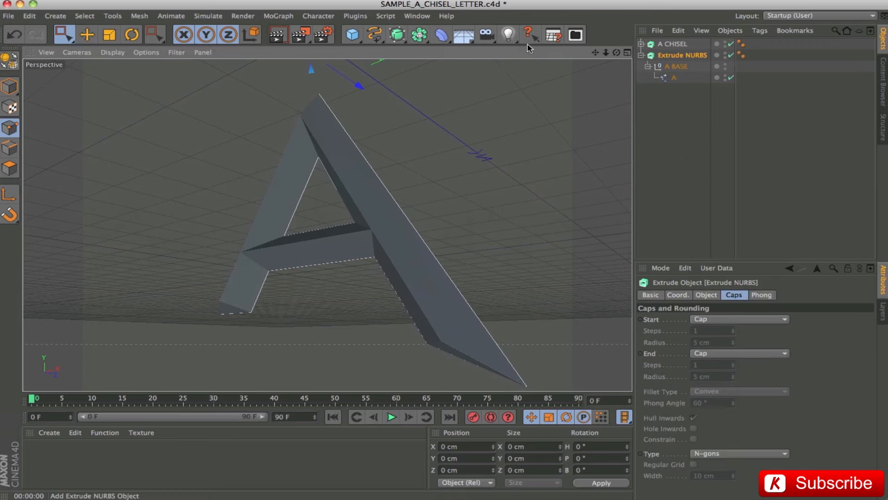
Rename the new Extrude NURBS as A BASE.
{"action": "double_click", "coordinate": [678, 56]}
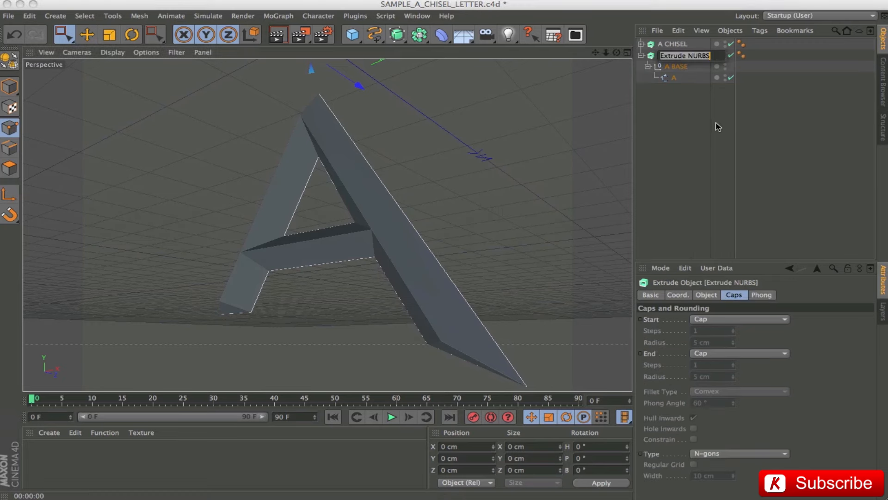
{"action": "type", "text": "A BASE"}
{"action": "key", "text": "Return"}
Enable Hierarchical on the A BASE extrude and set its Z movement to 50 cm.
{"action": "left_click", "coordinate": [707, 295]}
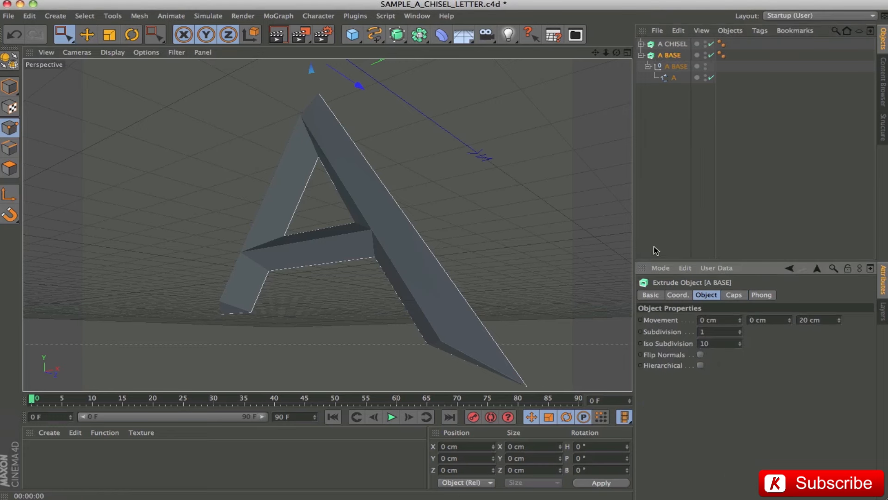
{"action": "left_click", "coordinate": [701, 366]}
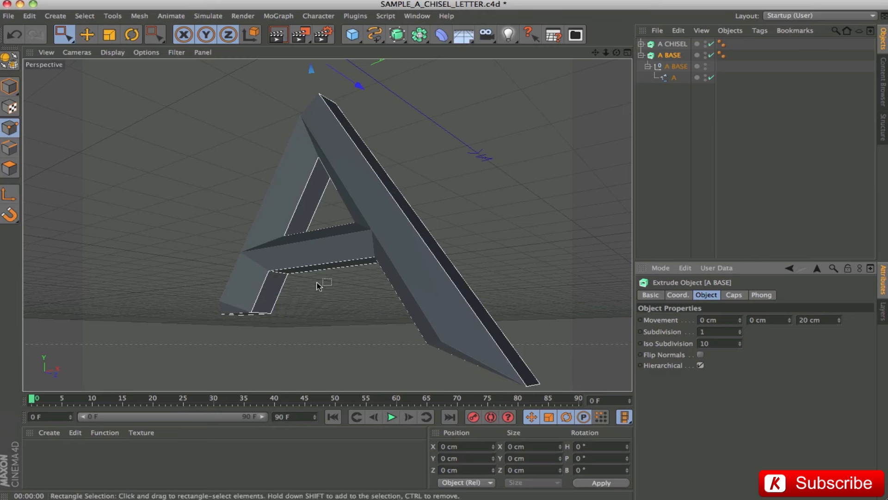
{"action": "left_click", "coordinate": [830, 322]}
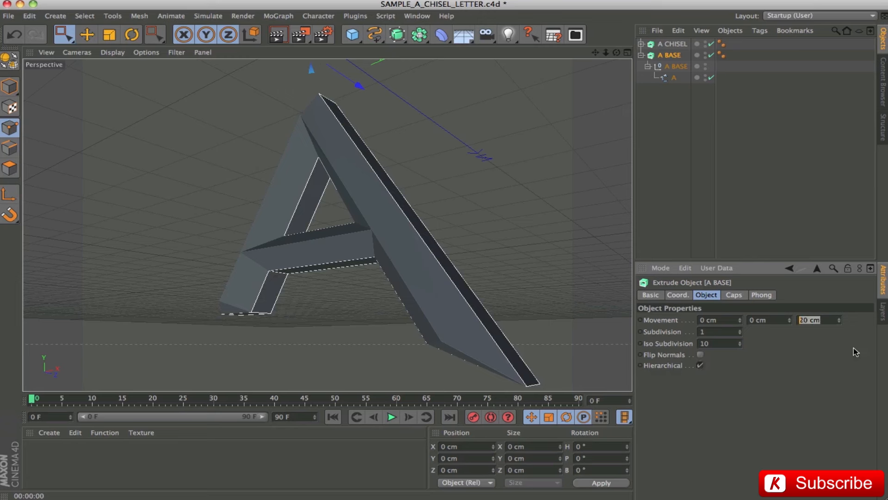
{"action": "type", "text": "50"}
{"action": "key", "text": "Return"}
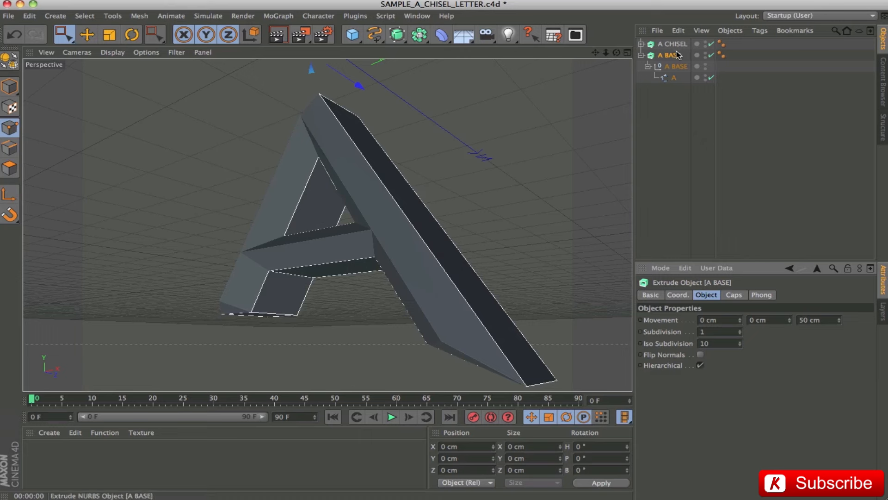
Set both ends of the A BASE extrude to Fillet Cap, giving the start 5 steps and a 0.17 cm radius.
{"action": "left_click", "coordinate": [738, 296]}
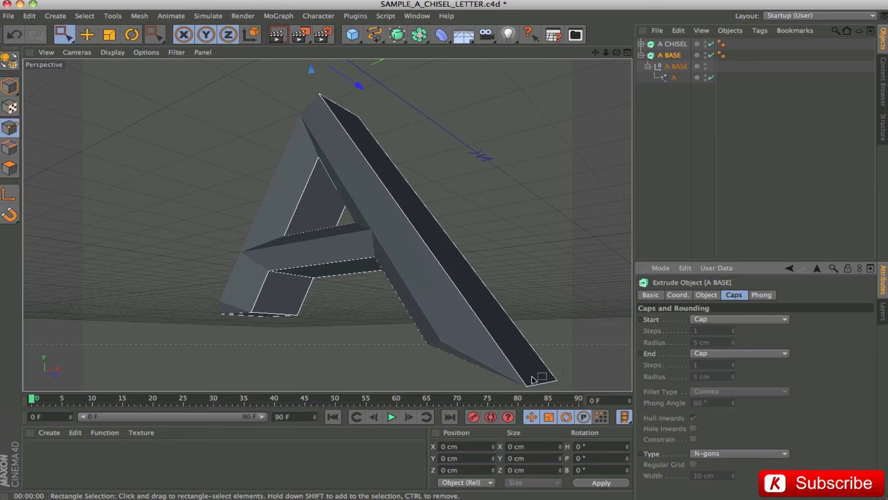
{"action": "left_click", "coordinate": [733, 319]}
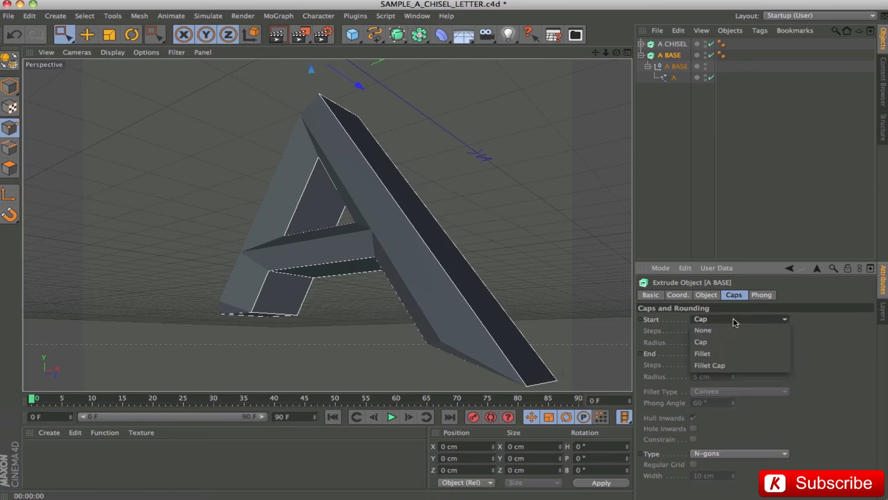
{"action": "left_click", "coordinate": [723, 363]}
{"action": "left_click", "coordinate": [720, 357]}
{"action": "left_click", "coordinate": [720, 396]}
{"action": "left_click", "coordinate": [710, 331]}
{"action": "type", "text": "5"}
{"action": "key", "text": "Tab"}
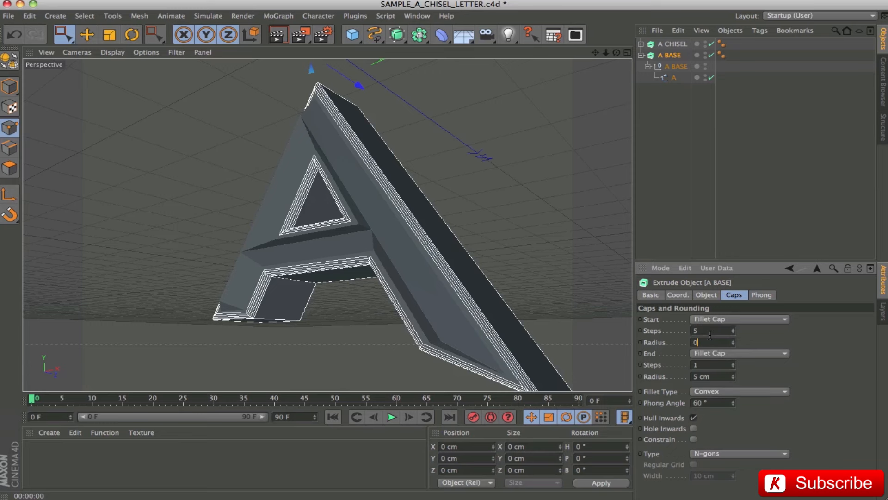
{"action": "key", "text": "Return"}
Set the end fillet of the A BASE extrude to 5 steps and a 0.17 cm radius.
{"action": "left_click", "coordinate": [707, 365]}
{"action": "type", "text": "5"}
{"action": "key", "text": "Tab"}
{"action": "type", "text": "0,17"}
{"action": "key", "text": "Return"}
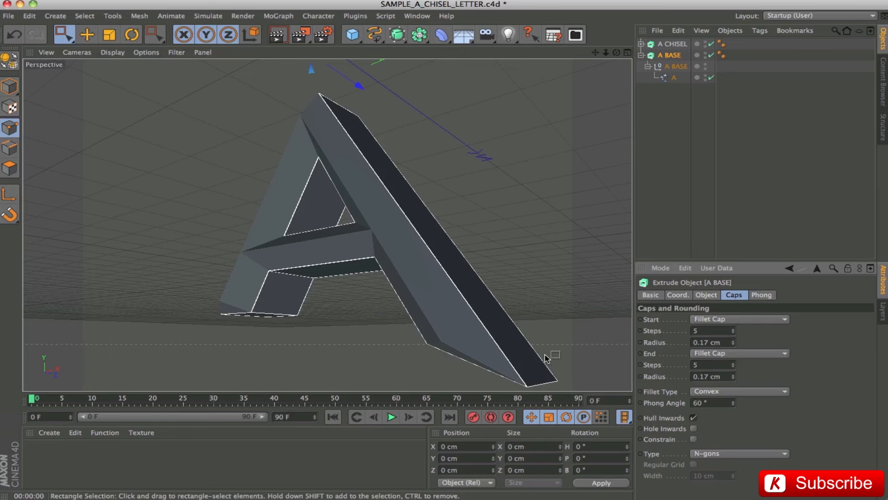
Render the extruded letter A in the viewport from three angles to examine how the base and chisel fit together.
{"action": "key", "text": "ctrl+r"}
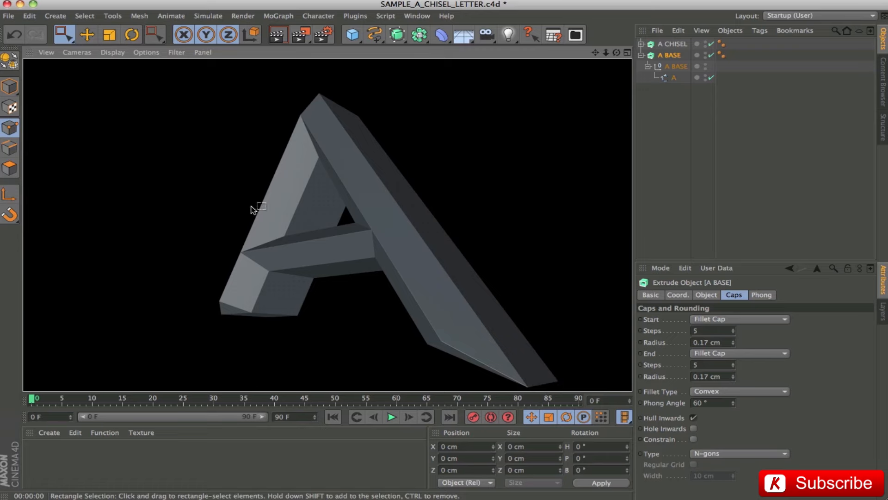
{"action": "left_click_drag", "start_coordinate": [329, 252], "coordinate": [508, 293]}
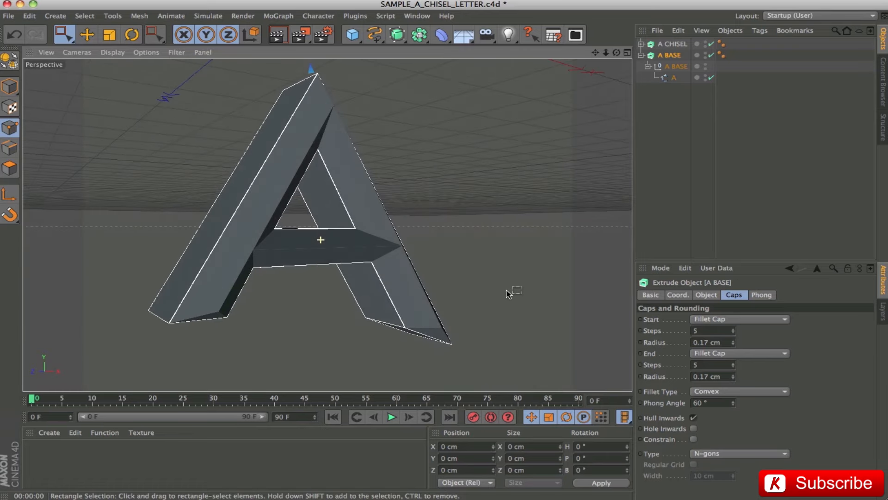
{"action": "key", "text": "ctrl+r"}
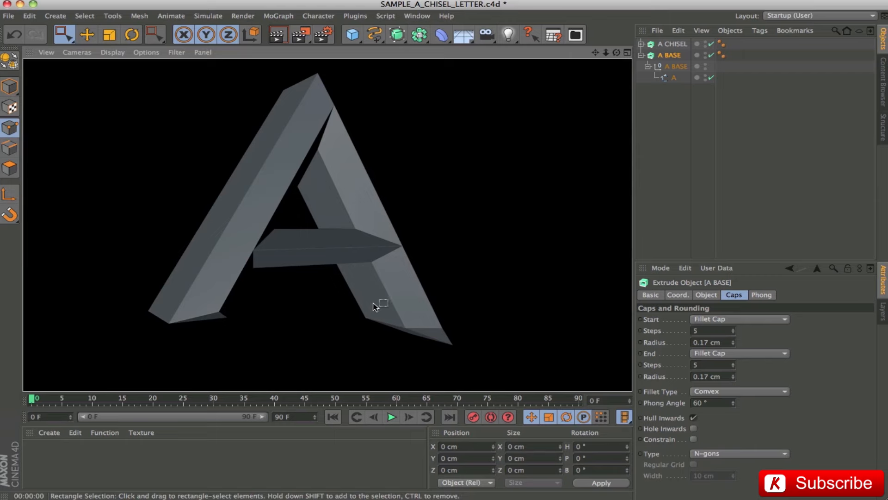
{"action": "left_click_drag", "start_coordinate": [374, 301], "coordinate": [207, 258]}
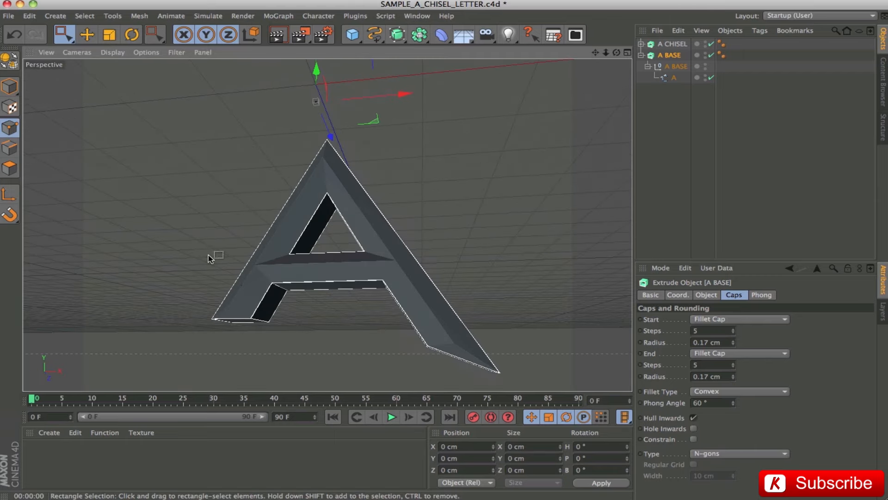
{"action": "key", "text": "ctrl+r"}
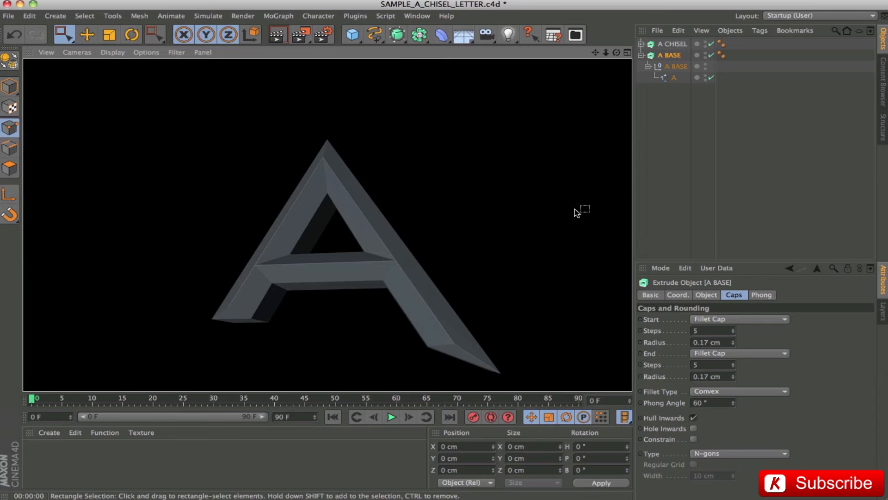
{"action": "left_click", "coordinate": [596, 53]}
{"action": "left_click_drag", "start_coordinate": [338, 250], "coordinate": [327, 224]}
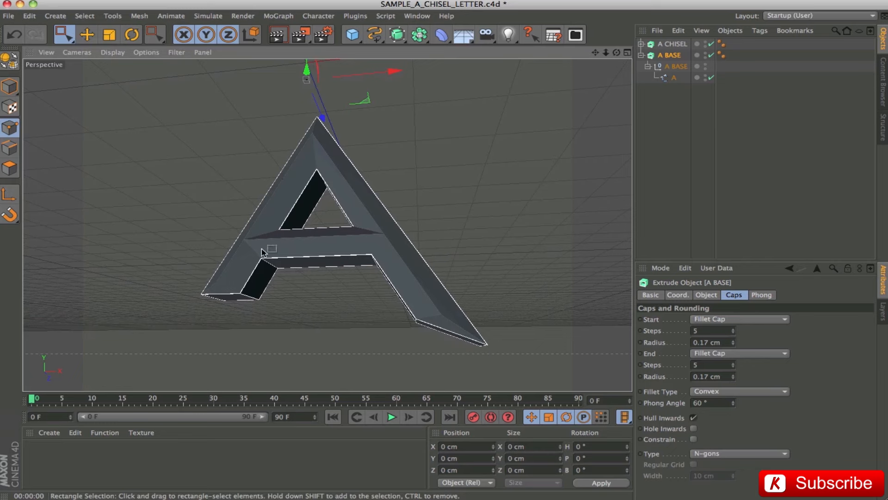
Collapse the A BASE hierarchy, clear the selection and switch to the 02 - WRATH OF THE TITANS - BEVEL.c4d project.
{"action": "left_click", "coordinate": [641, 55]}
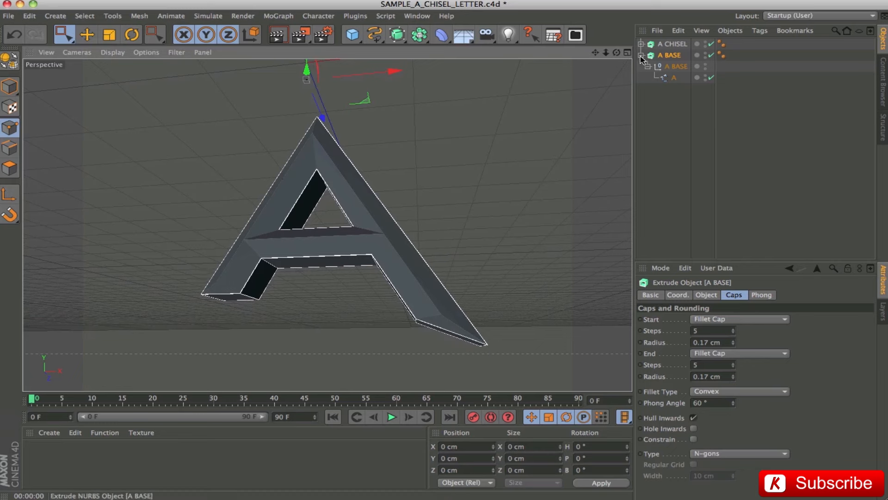
{"action": "left_click", "coordinate": [659, 102]}
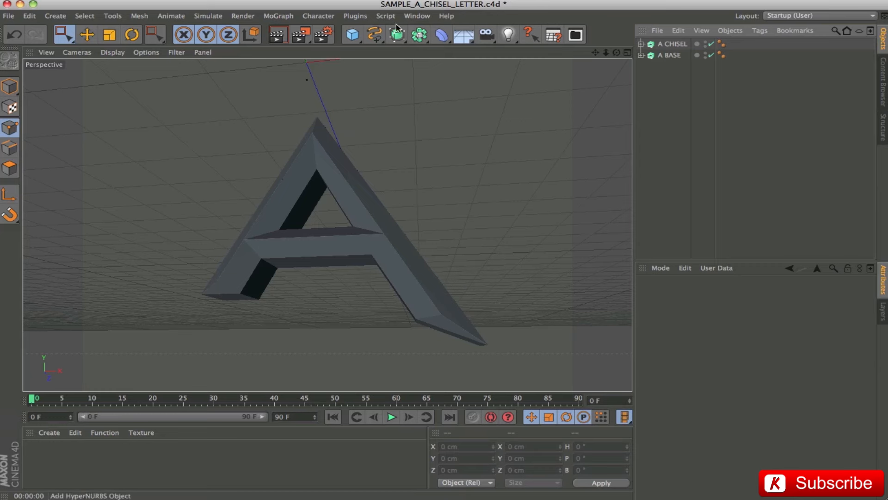
{"action": "left_click", "coordinate": [416, 16]}
{"action": "left_click", "coordinate": [439, 256]}
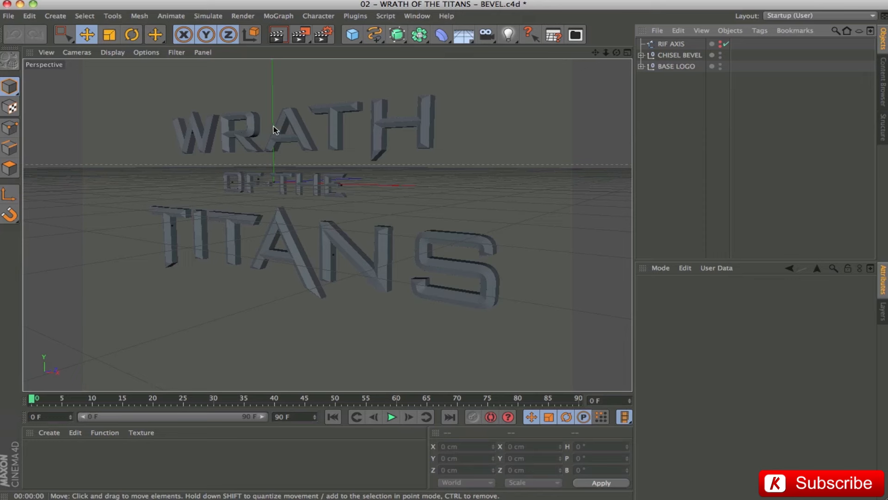
Switch to the 01 - WRATH OF THE TITANS - START.c4d project and hide the BASE LOGO group.
{"action": "left_click", "coordinate": [424, 17]}
{"action": "left_click", "coordinate": [463, 268]}
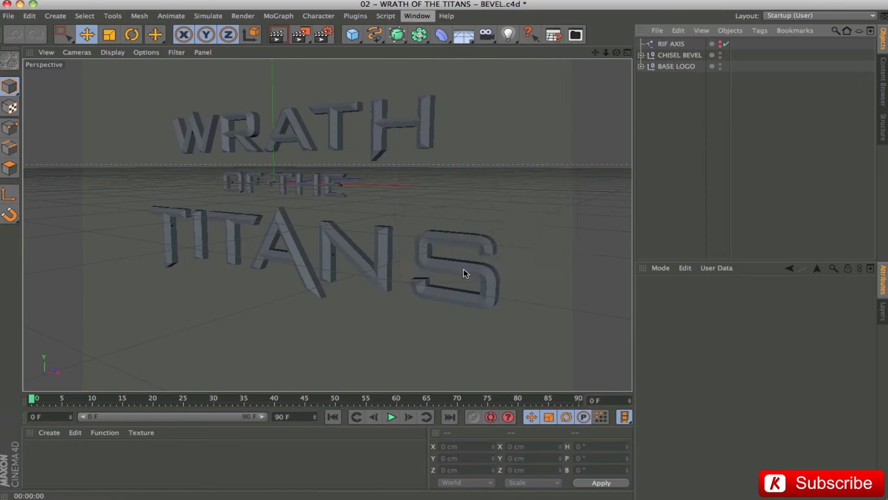
{"action": "left_click", "coordinate": [720, 65]}
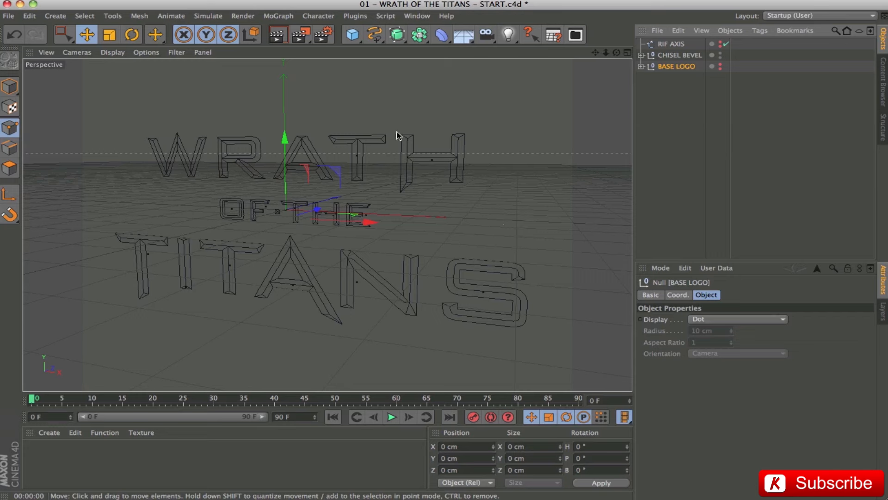
{"action": "left_click", "coordinate": [670, 141]}
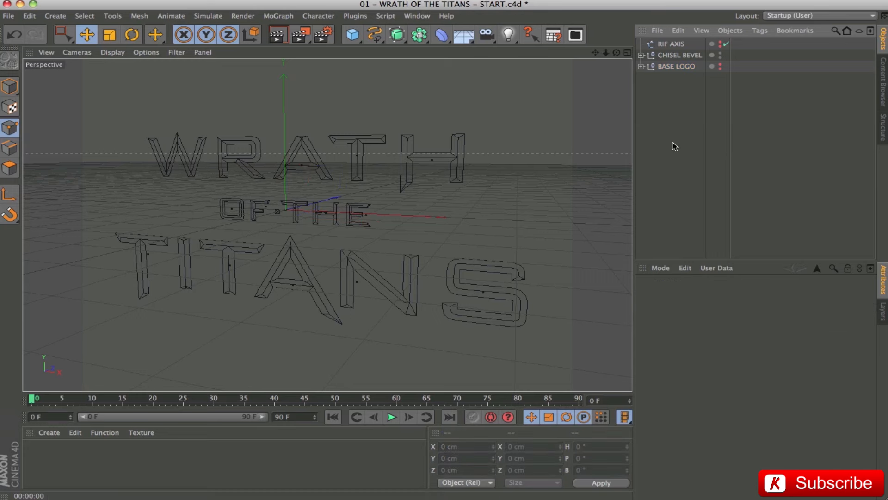
{"action": "left_click", "coordinate": [9, 86]}
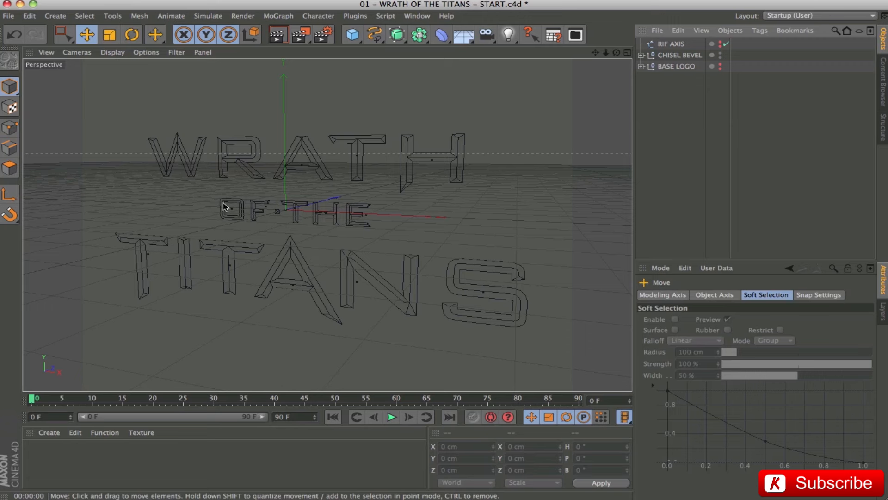
Switch to the 03 - WRATH OF THE TITANS - LIGHT&MATERIAL.c4d project and render the full logo in the viewport.
{"action": "left_click", "coordinate": [646, 222]}
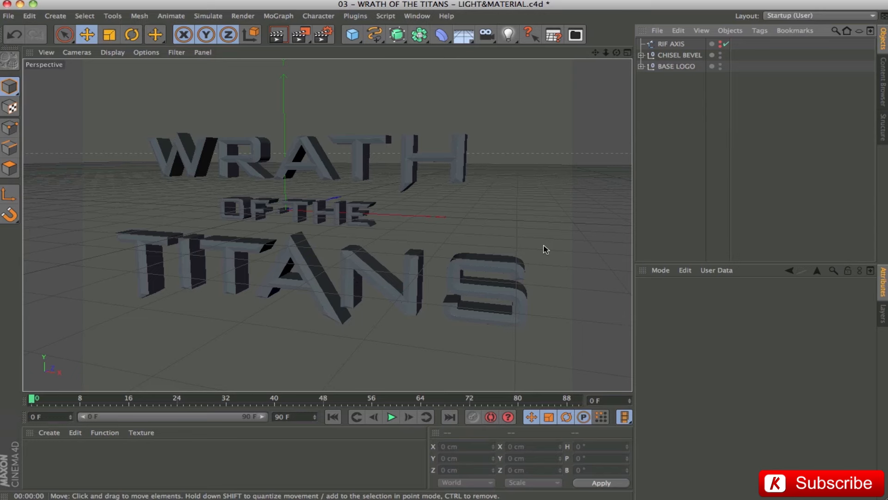
{"action": "key", "text": "super+r"}
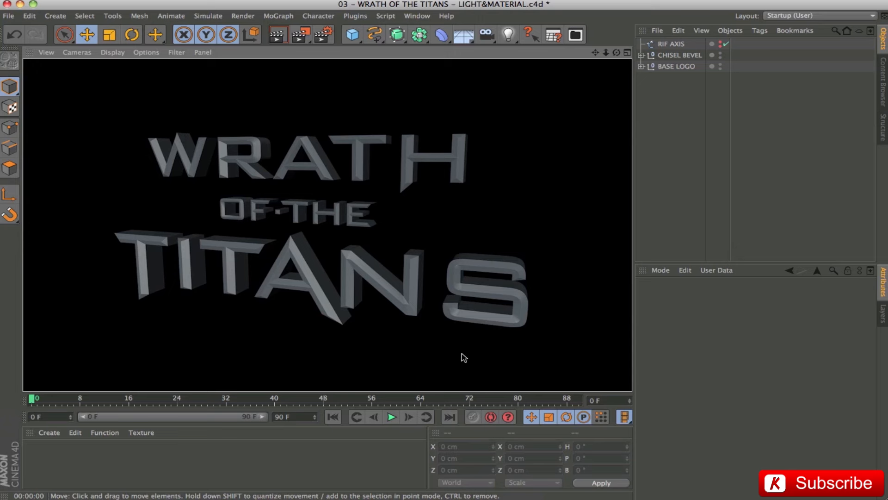
Undo the removal of the OMNI and AREAS lights and clear the selection.
{"action": "left_click", "coordinate": [508, 36]}
{"action": "left_click", "coordinate": [676, 237]}
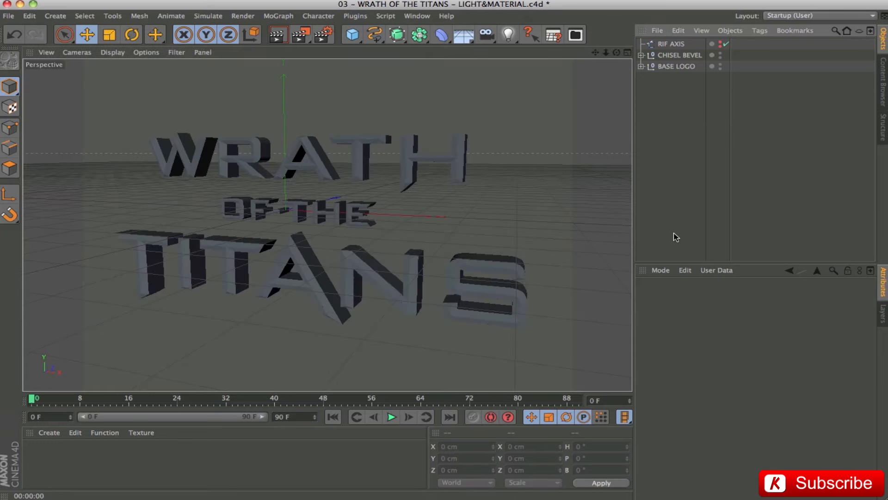
{"action": "key", "text": "ctrl+z"}
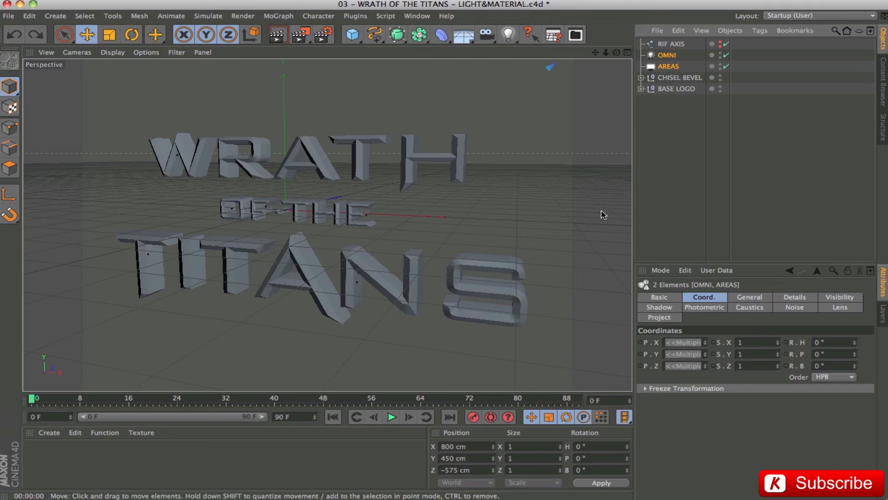
{"action": "left_click", "coordinate": [649, 184]}
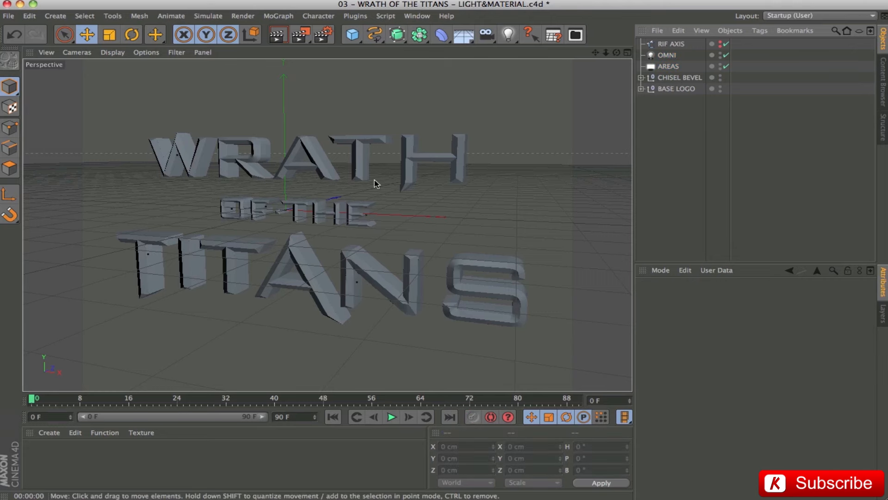
Select the AREAS light and examine its placement in the four-view layout along with its coordinates and General settings.
{"action": "left_click", "coordinate": [667, 56]}
{"action": "left_click", "coordinate": [668, 67]}
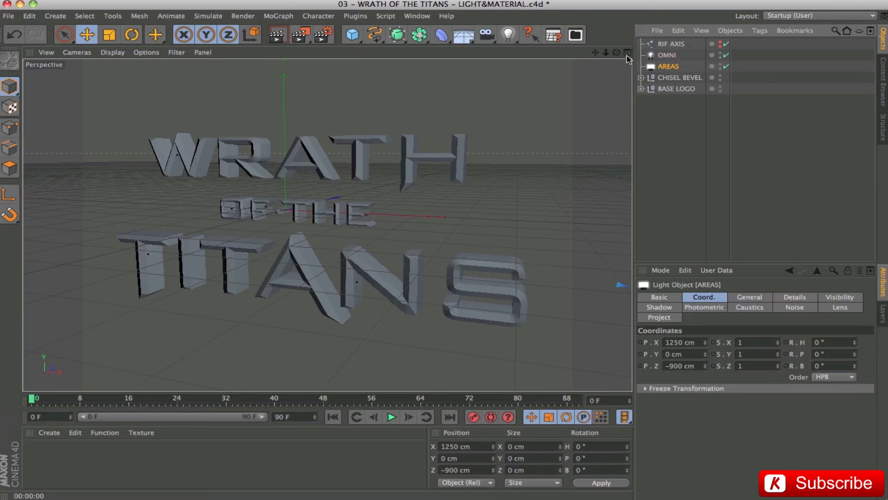
{"action": "middle_click", "coordinate": [470, 271]}
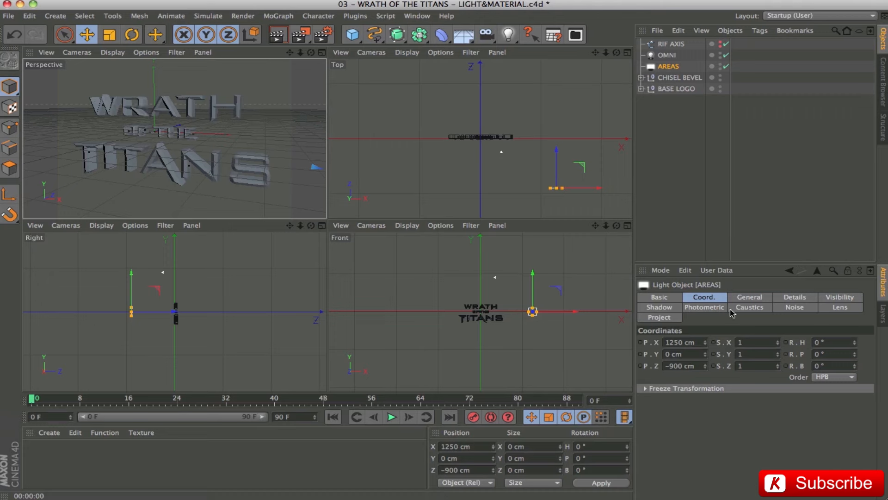
{"action": "left_click", "coordinate": [761, 300], "text": "shift"}
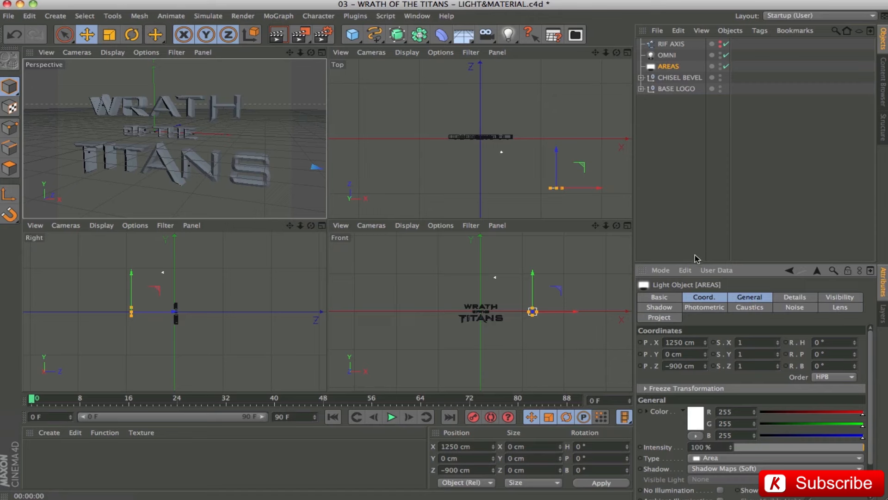
Examine the position coordinates of the AREAS light and of the OMNI light.
{"action": "left_click_drag", "start_coordinate": [690, 261], "coordinate": [690, 174]}
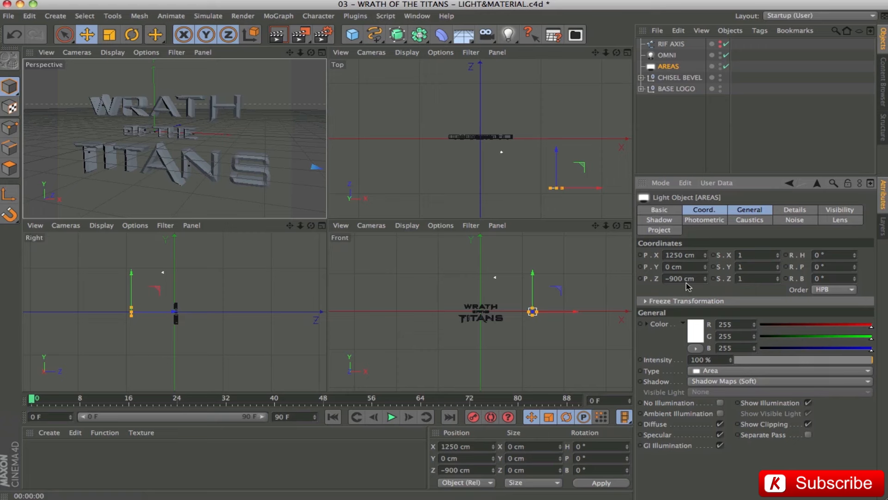
{"action": "left_click", "coordinate": [697, 253]}
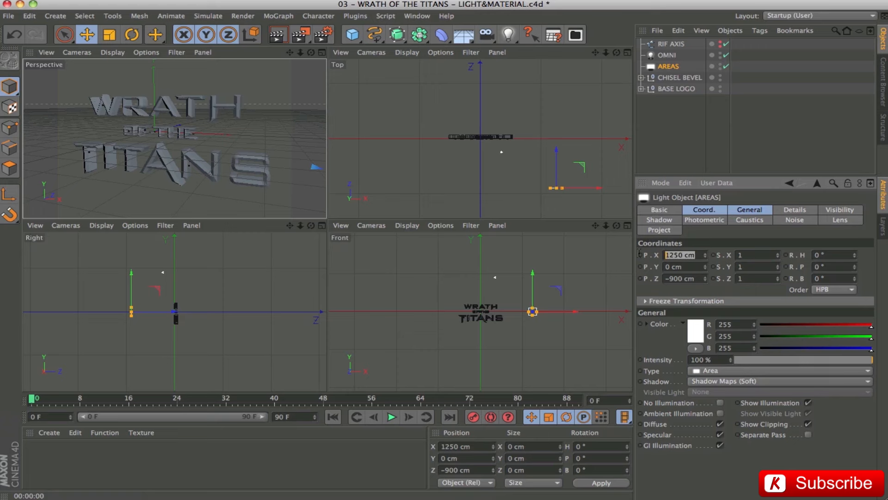
{"action": "left_click", "coordinate": [697, 278]}
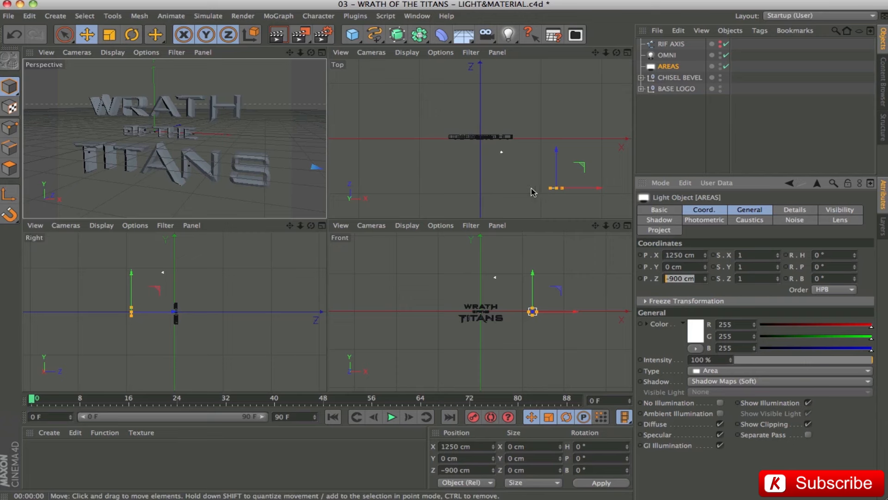
{"action": "left_click", "coordinate": [669, 56]}
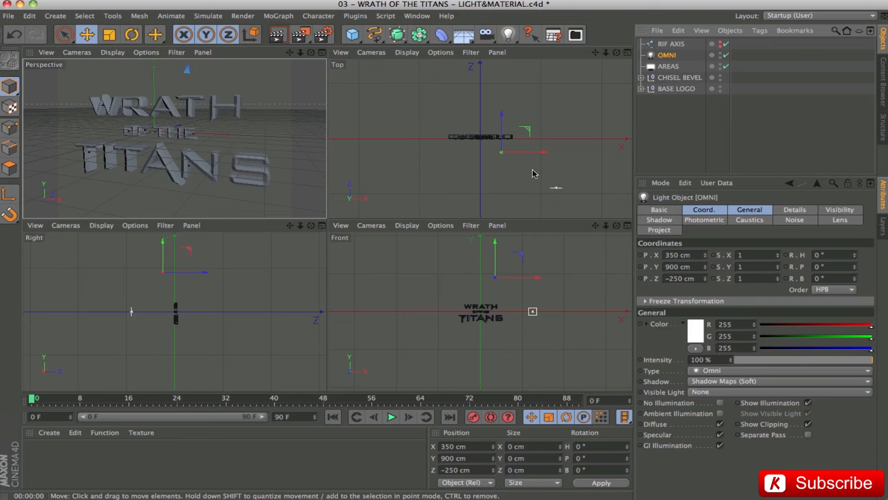
{"action": "left_click", "coordinate": [700, 256]}
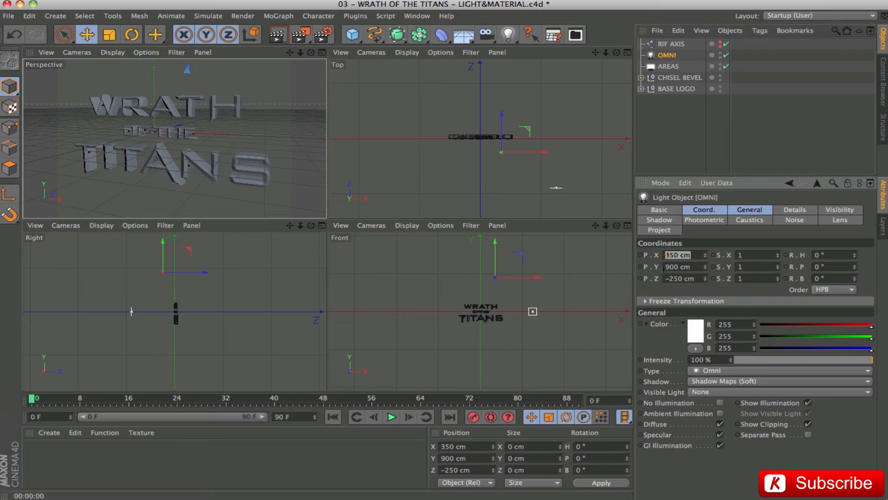
{"action": "left_click", "coordinate": [693, 267]}
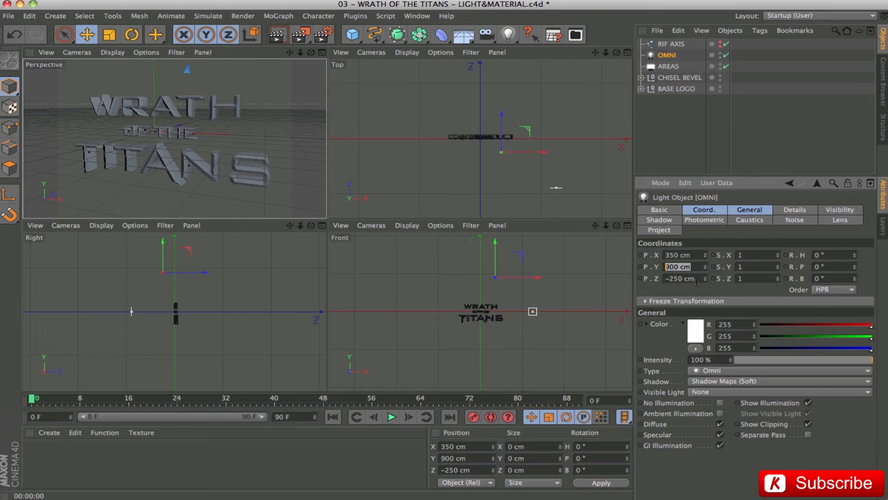
{"action": "left_click", "coordinate": [696, 279]}
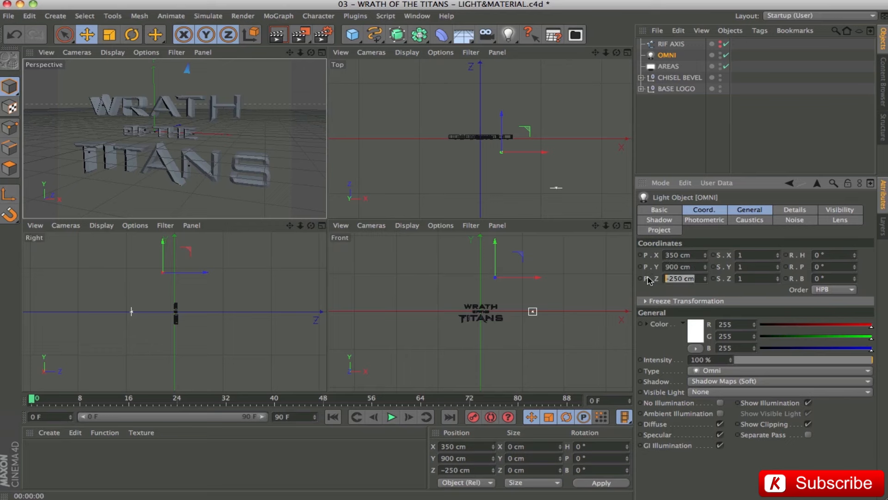
Maximize the perspective view, clear the light selection and render the lit logo in the viewport.
{"action": "left_click", "coordinate": [321, 53]}
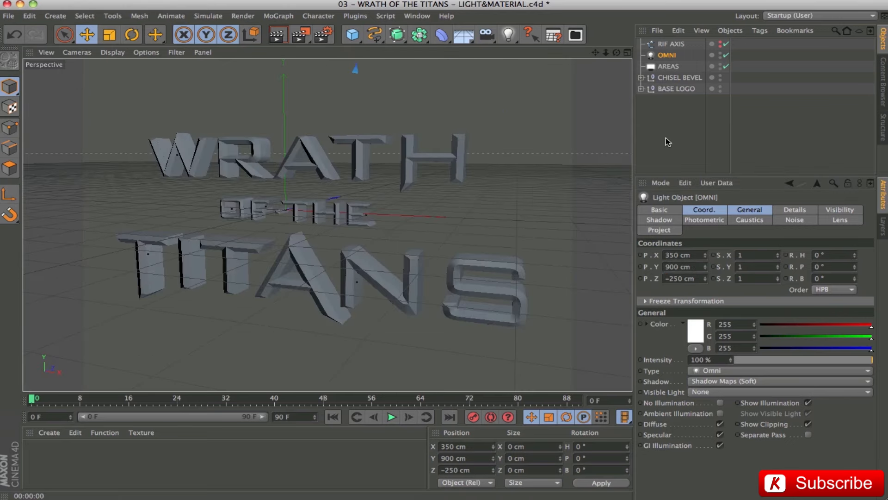
{"action": "left_click", "coordinate": [702, 209]}
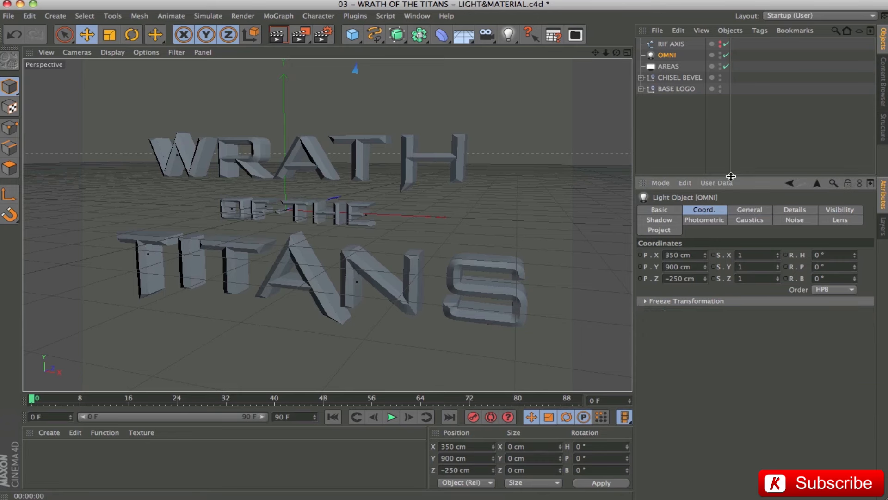
{"action": "left_click_drag", "start_coordinate": [731, 176], "coordinate": [731, 263]}
{"action": "left_click", "coordinate": [678, 180]}
{"action": "key", "text": "super+r"}
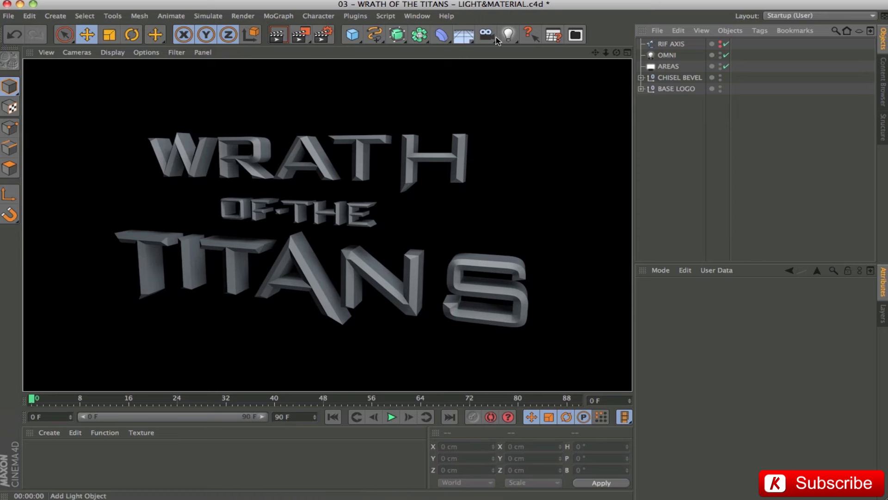
Undo the removal of the target camera and its Camera.Target null, and view the scene through the camera.
{"action": "left_click_drag", "start_coordinate": [487, 35], "coordinate": [515, 56]}
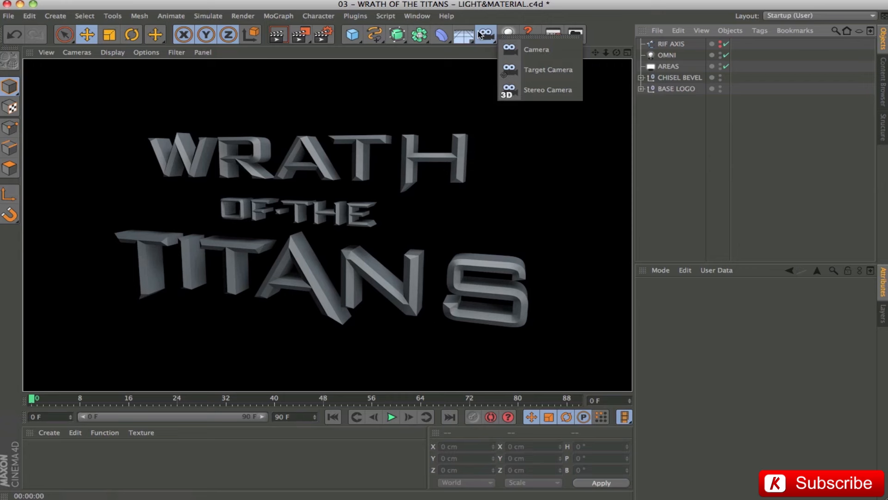
{"action": "left_click", "coordinate": [615, 21]}
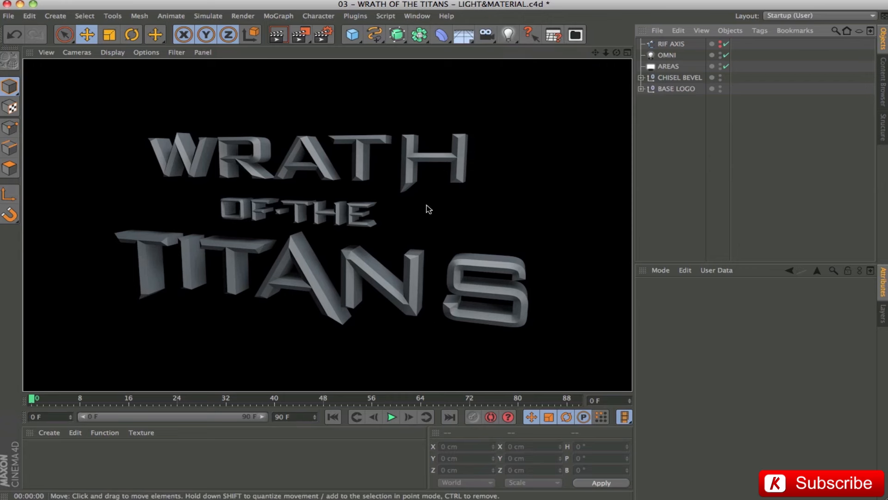
{"action": "key", "text": "super+z"}
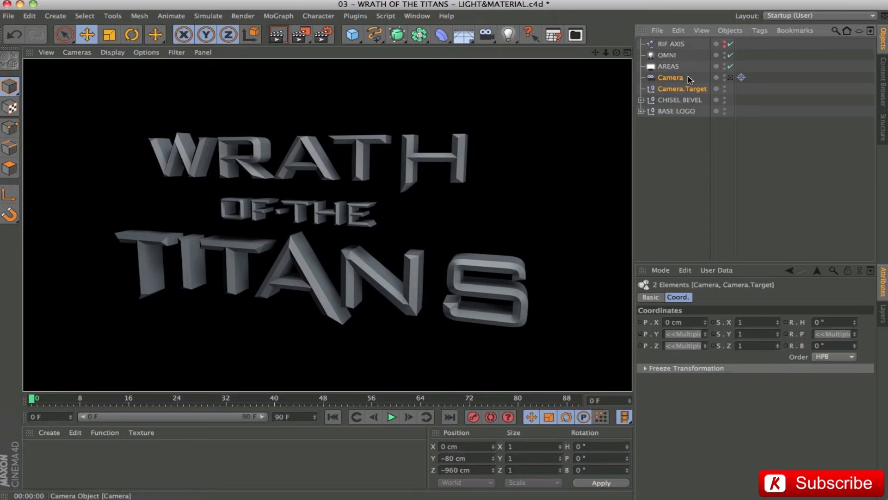
{"action": "left_click", "coordinate": [730, 77]}
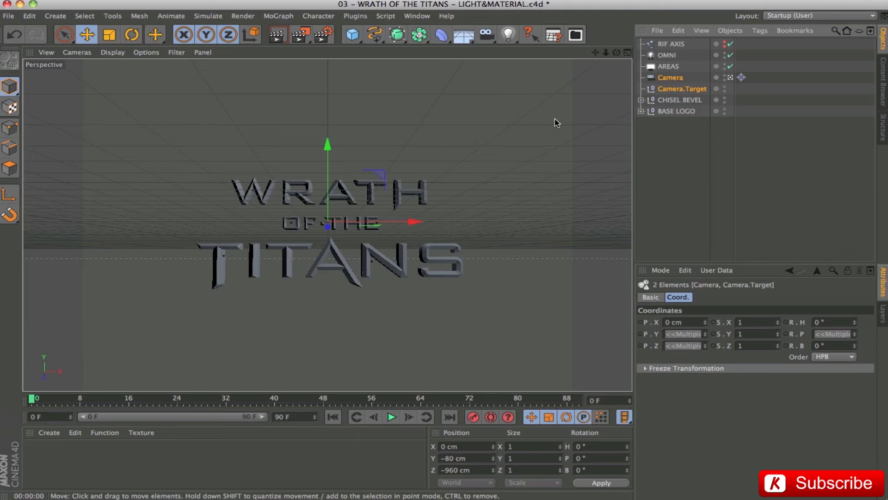
Examine the placement of Camera.Target and Camera in the four-view layout, along with their position and rotation coordinates.
{"action": "left_click", "coordinate": [628, 53]}
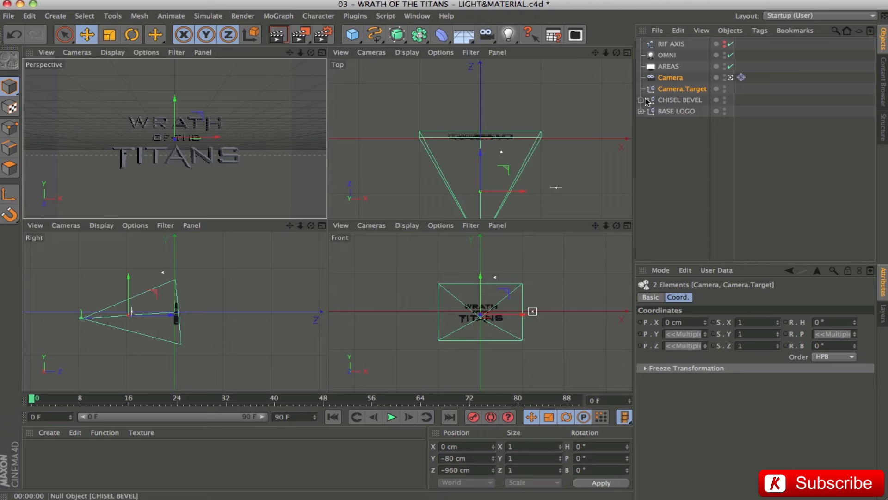
{"action": "left_click", "coordinate": [669, 88]}
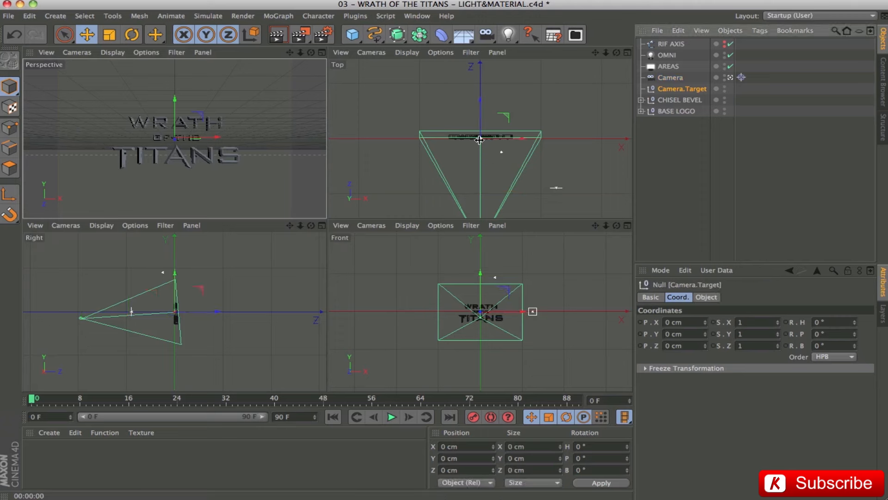
{"action": "left_click", "coordinate": [673, 77]}
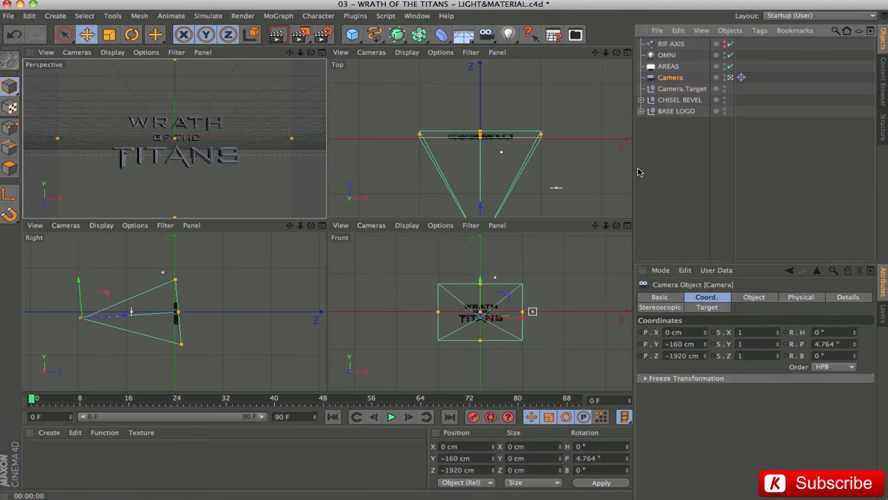
{"action": "left_click", "coordinate": [667, 344]}
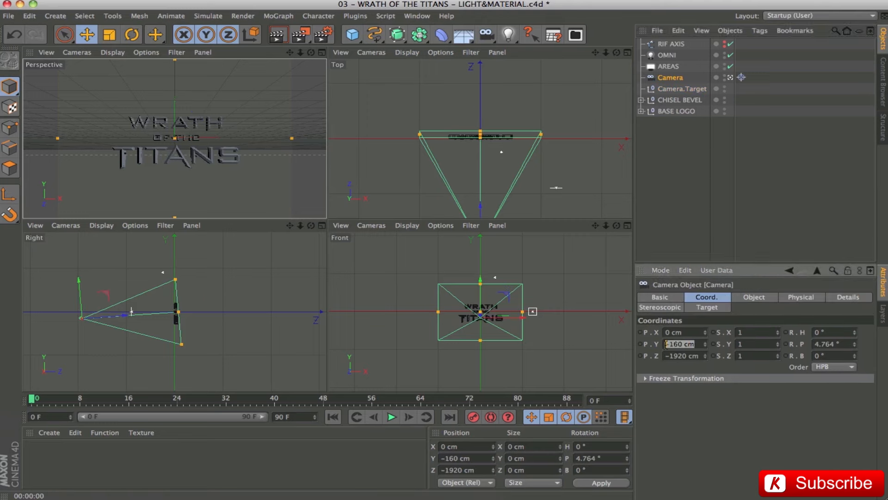
{"action": "left_click", "coordinate": [846, 343]}
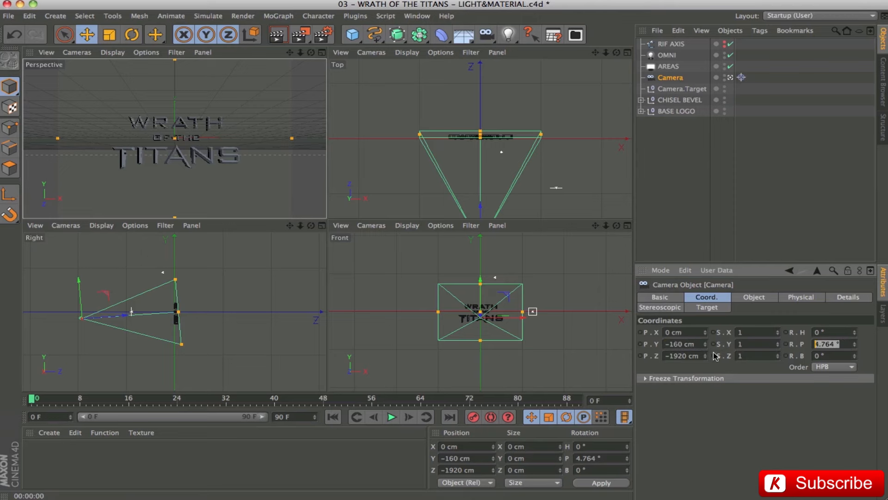
Try the camera at a Y position of 0 cm, undo it, and compare viewport renders of both positions.
{"action": "left_click", "coordinate": [322, 53]}
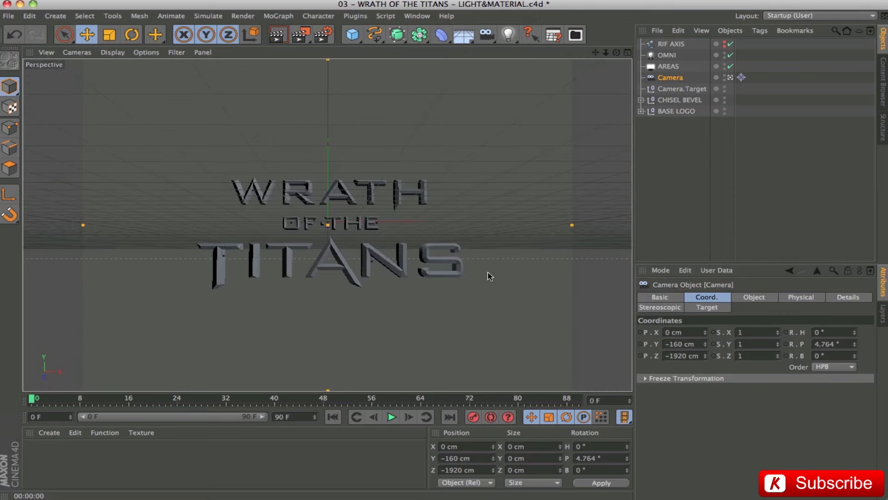
{"action": "left_click", "coordinate": [698, 345]}
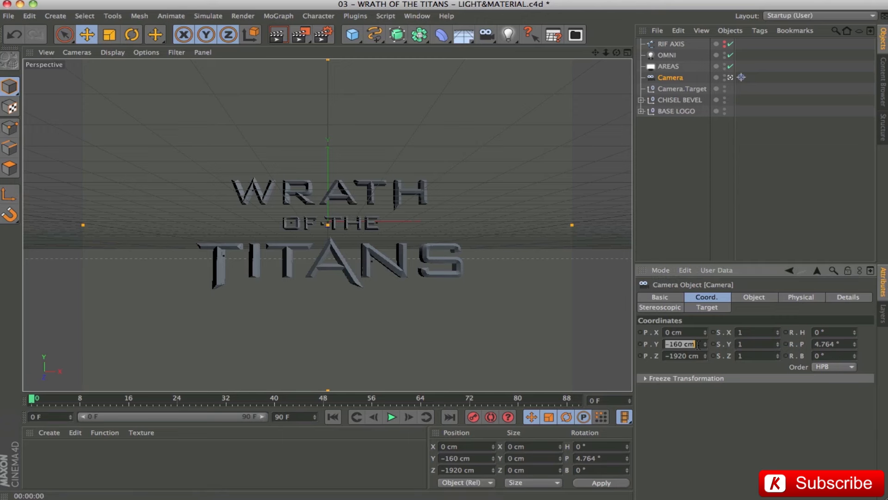
{"action": "type", "text": "0"}
{"action": "key", "text": "Return"}
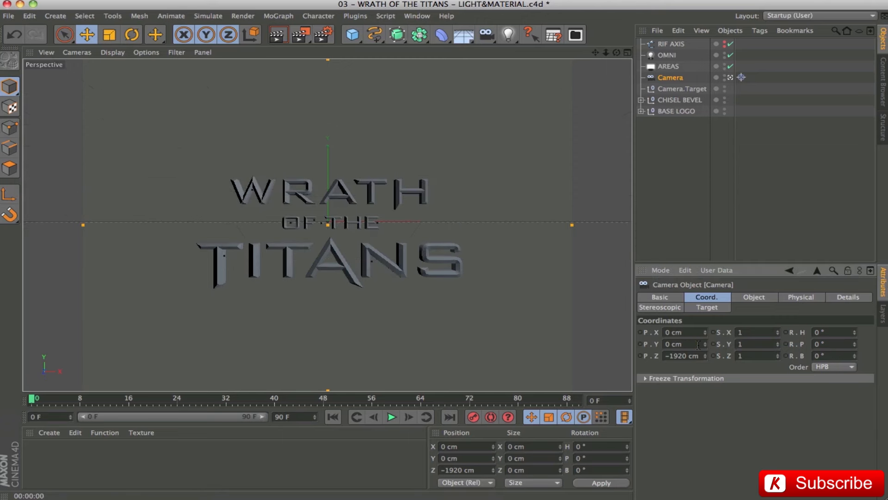
{"action": "key", "text": "ctrl+r"}
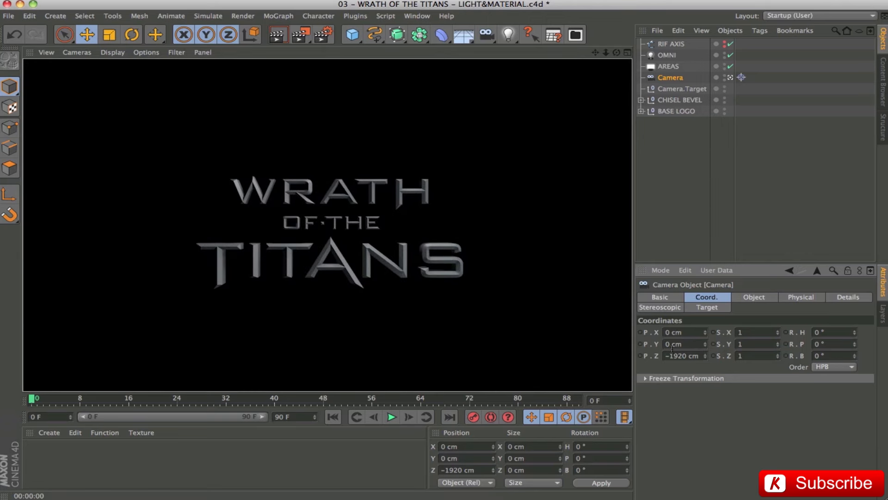
{"action": "key", "text": "ctrl+z"}
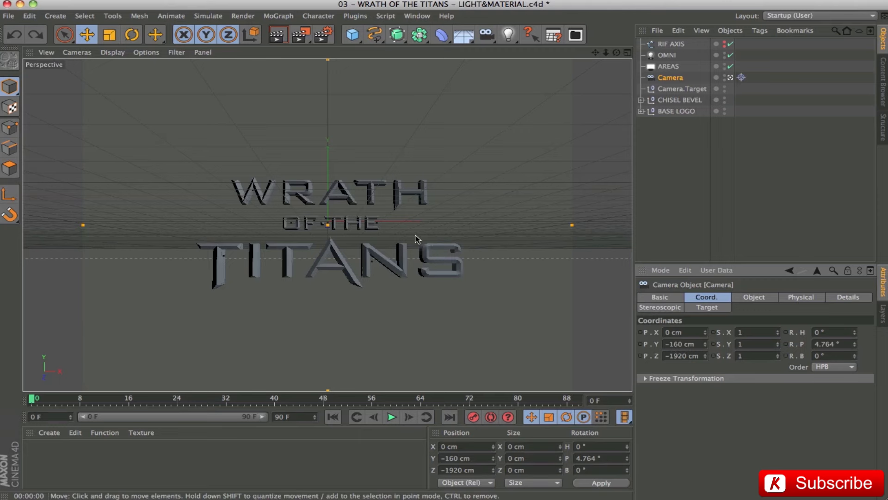
{"action": "key", "text": "ctrl+r"}
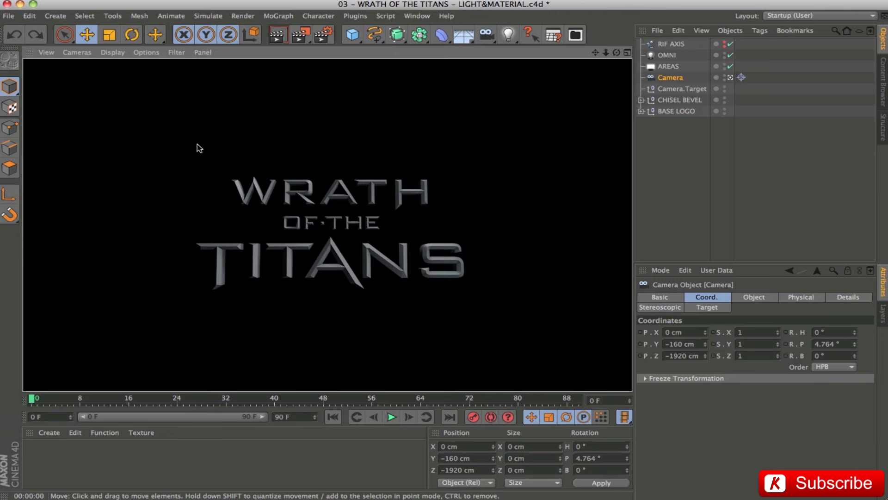
Set the render output size to 1920 x 816 pixels and render the camera view.
{"action": "left_click", "coordinate": [323, 34]}
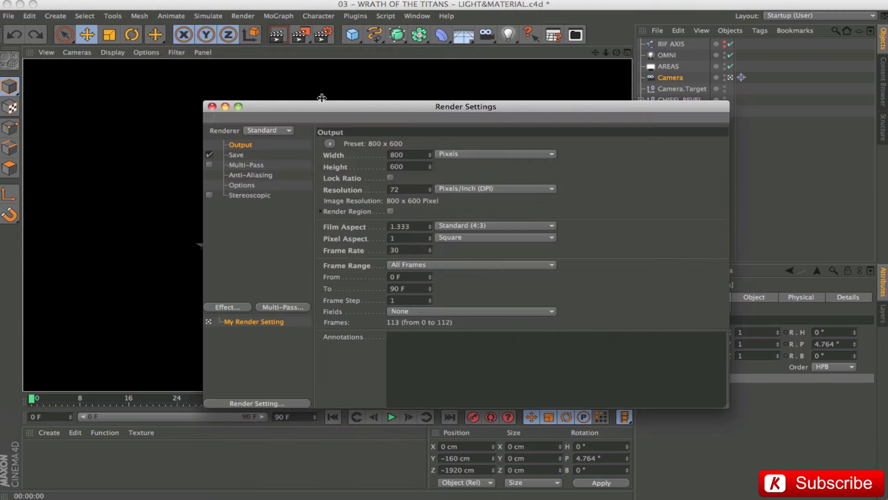
{"action": "double_click", "coordinate": [413, 155]}
{"action": "type", "text": "1920"}
{"action": "key", "text": "Tab"}
{"action": "type", "text": "816"}
{"action": "key", "text": "Return"}
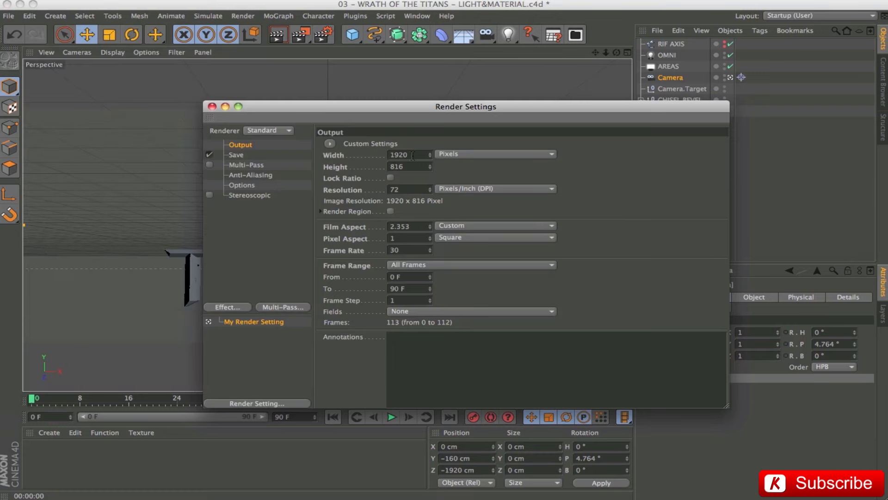
{"action": "left_click", "coordinate": [212, 107]}
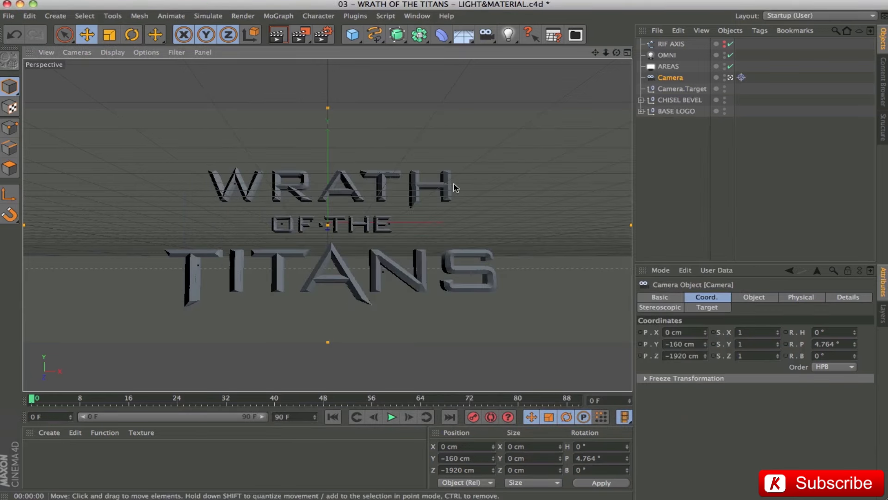
{"action": "key", "text": "ctrl+r"}
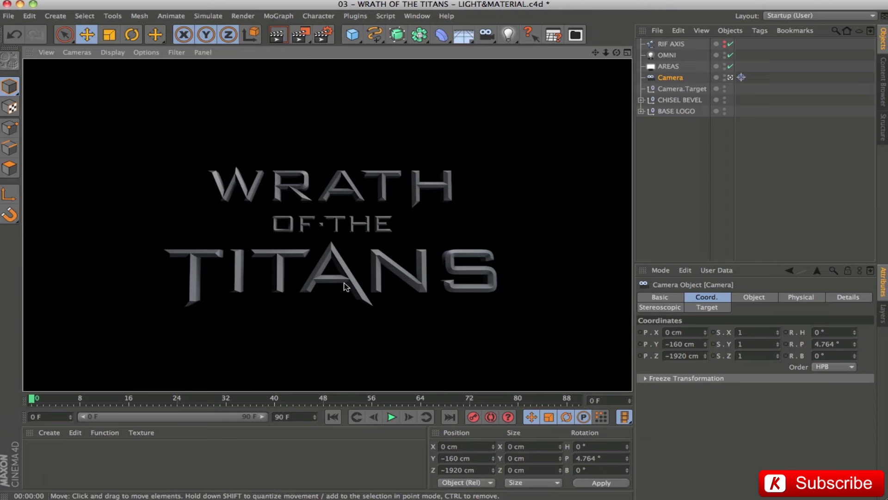
Test the camera's Y position at 0 cm with a wide-format viewport render, and undo the change.
{"action": "left_click", "coordinate": [698, 345]}
{"action": "type", "text": "0"}
{"action": "key", "text": "Return"}
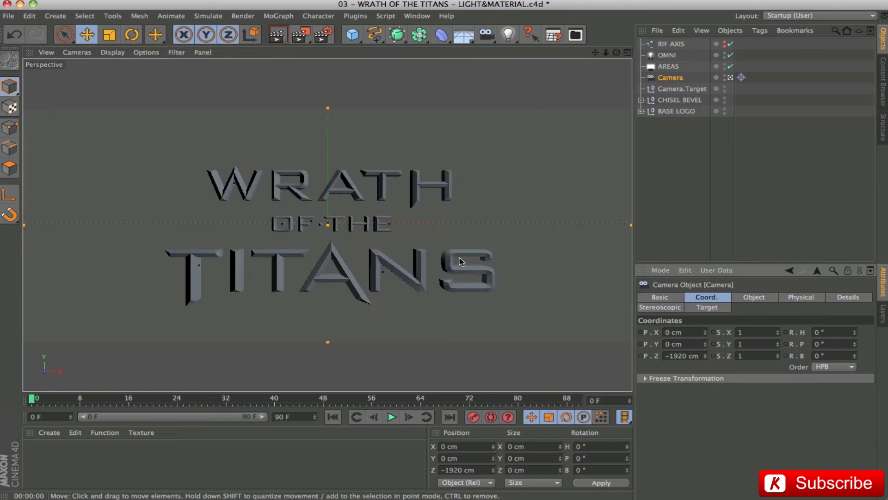
{"action": "key", "text": "ctrl+r"}
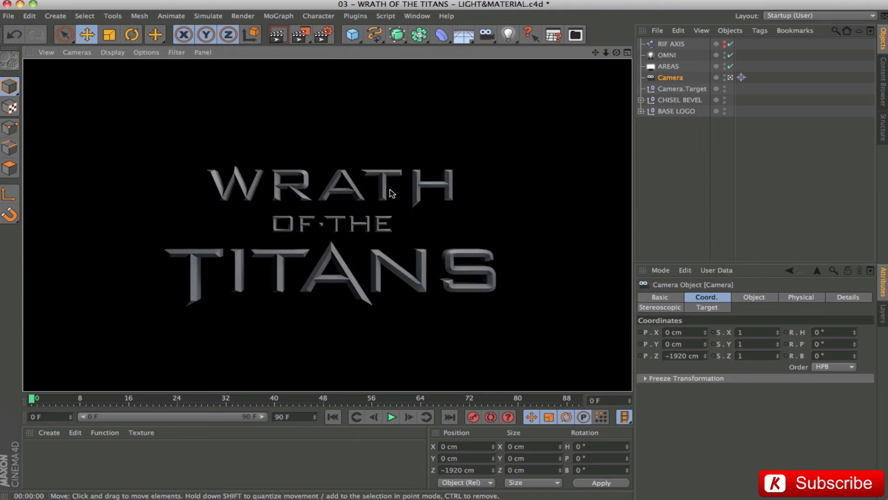
{"action": "left_click", "coordinate": [658, 190]}
{"action": "key", "text": "ctrl+z"}
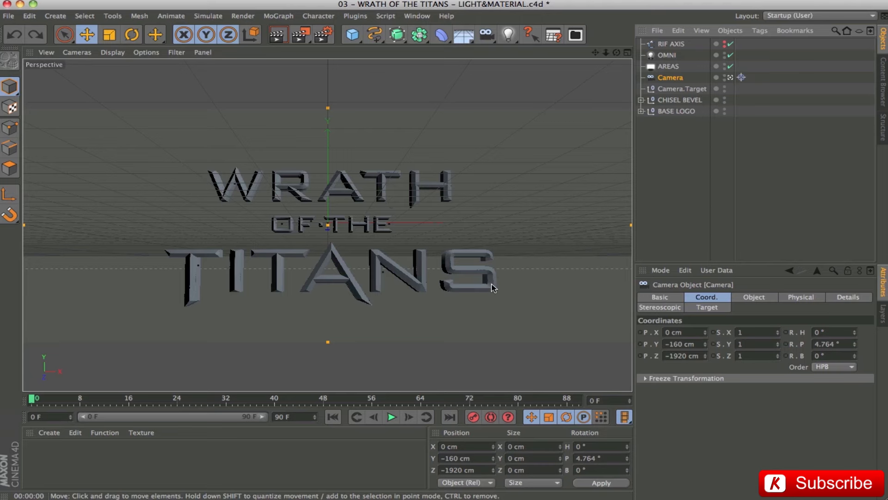
Leave the camera view and texture the CHISEL BEVEL and BASE LOGO letters with the ROCK - BODY and LAVA materials.
{"action": "left_click", "coordinate": [729, 77]}
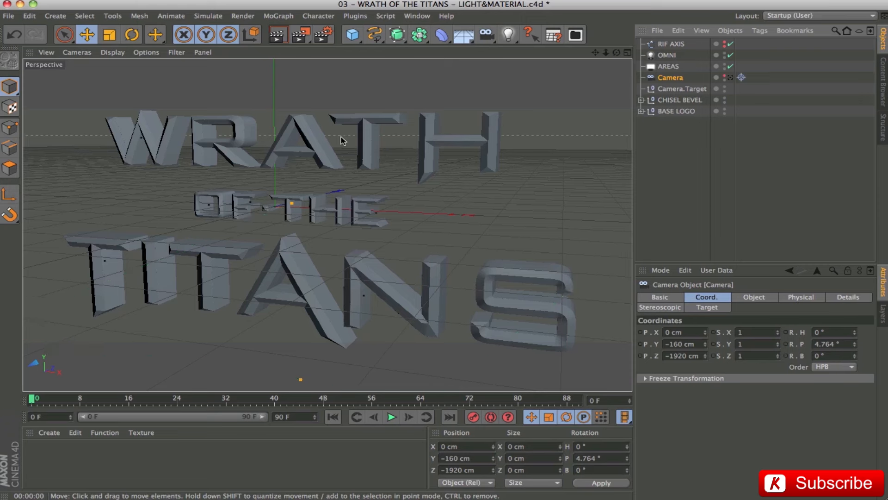
{"action": "left_click", "coordinate": [698, 101]}
{"action": "left_click", "coordinate": [683, 112], "text": "shift"}
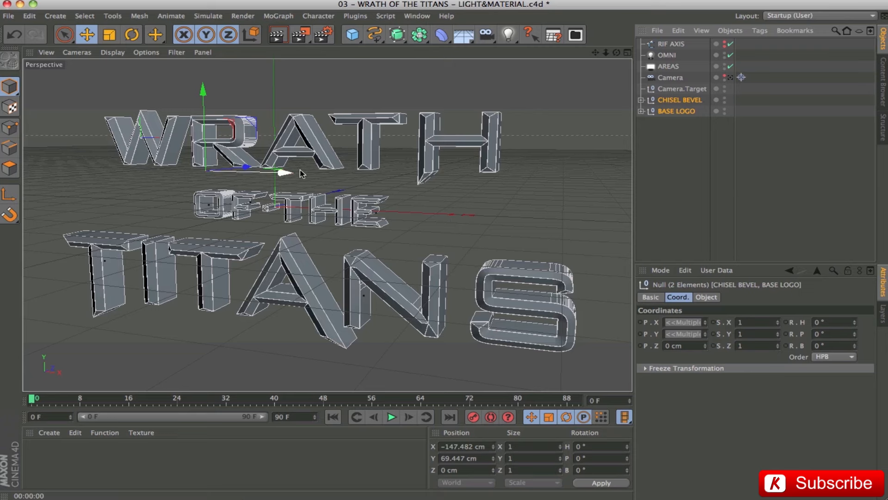
{"action": "left_click", "coordinate": [684, 161]}
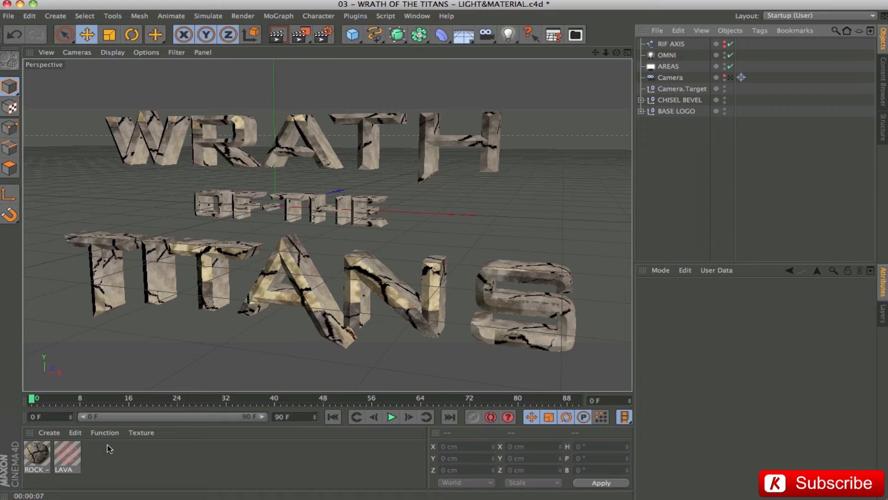
Examine the basic properties of the ROCK - BODY and LAVA materials and the LAVA alpha texture.
{"action": "left_click", "coordinate": [36, 457]}
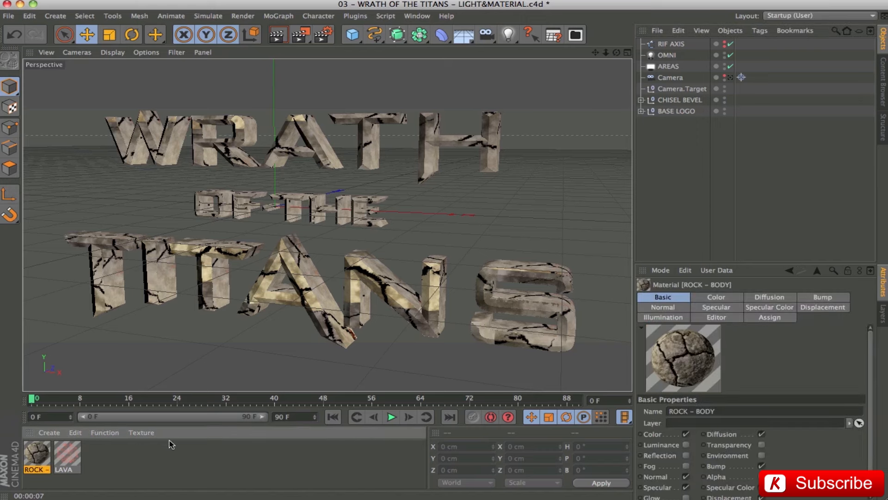
{"action": "left_click", "coordinate": [68, 458]}
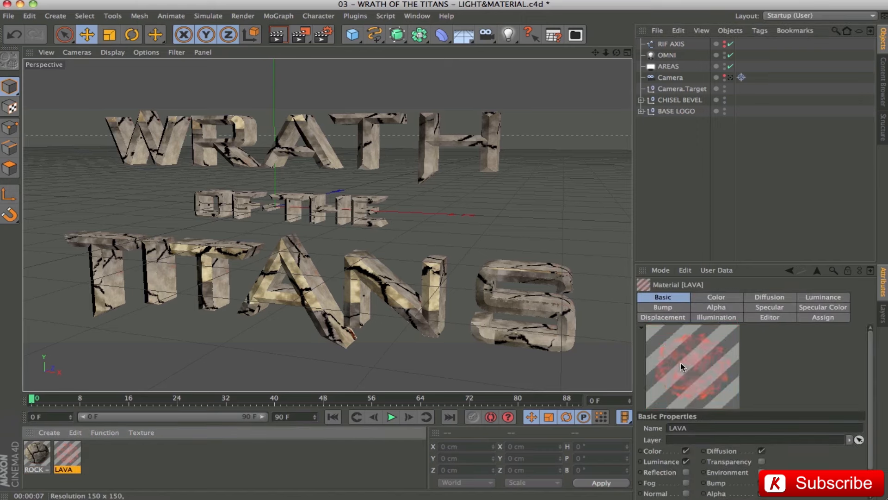
{"action": "left_click_drag", "start_coordinate": [783, 265], "coordinate": [783, 198]}
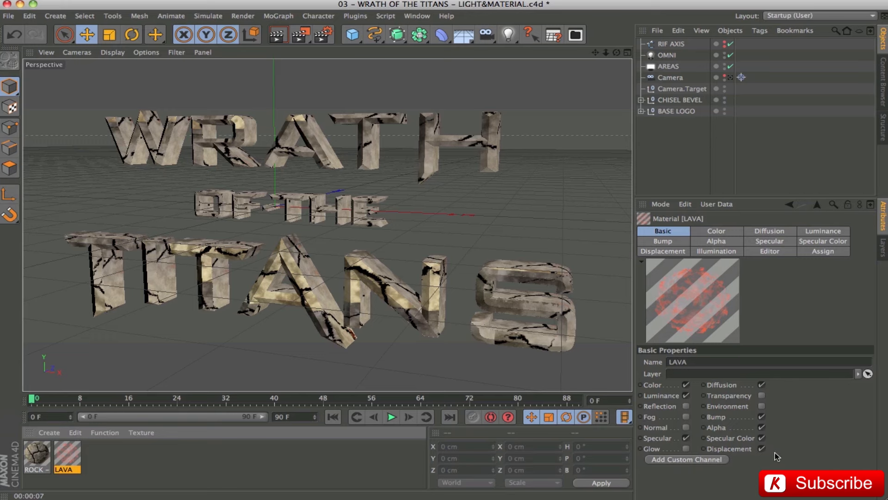
{"action": "left_click", "coordinate": [727, 245]}
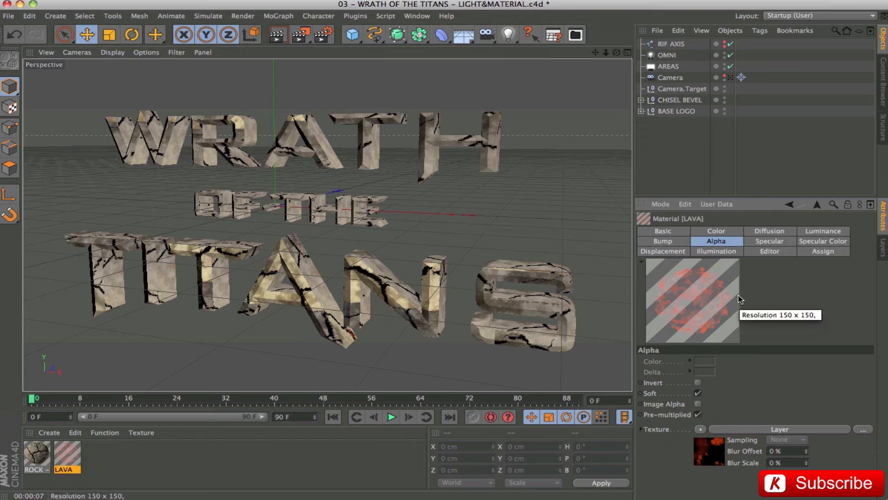
Inspect the ROCK - BODY material in a separate enlarged preview, and render the textured logo in the viewport.
{"action": "left_click", "coordinate": [39, 456]}
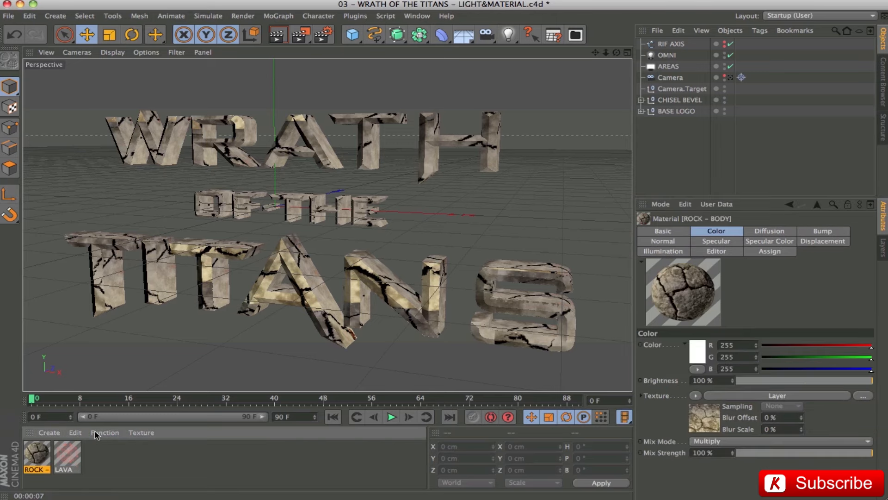
{"action": "right_click", "coordinate": [693, 287]}
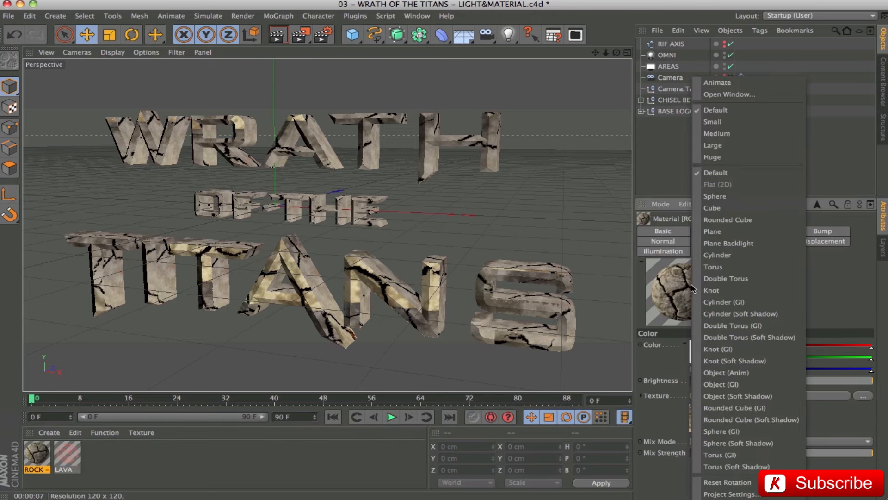
{"action": "left_click", "coordinate": [712, 95]}
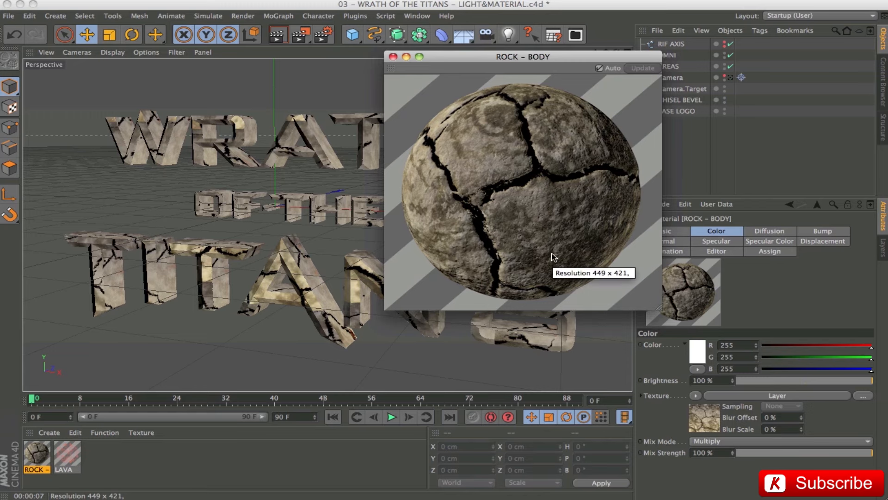
{"action": "left_click_drag", "start_coordinate": [581, 58], "coordinate": [485, 108]}
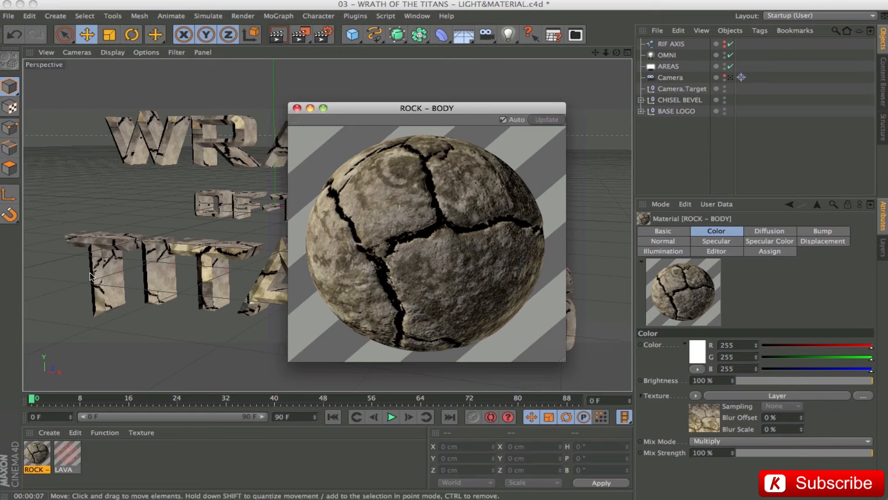
{"action": "left_click", "coordinate": [296, 109]}
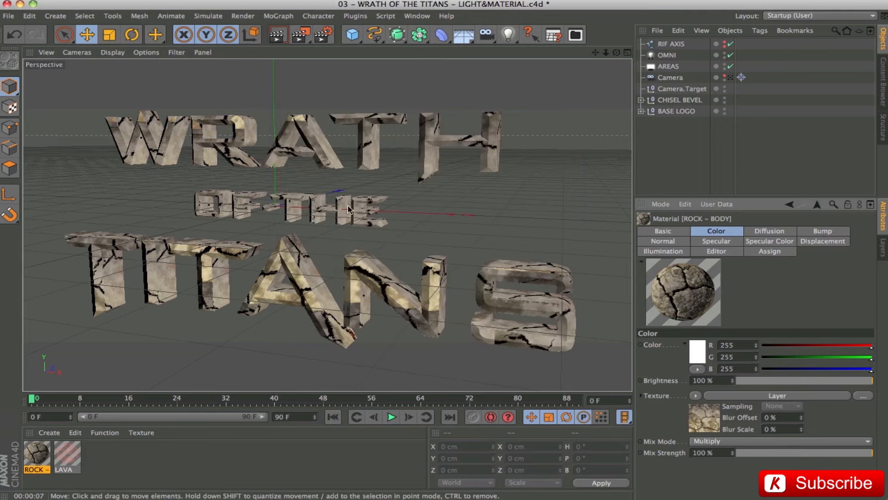
{"action": "key", "text": "ctrl+r"}
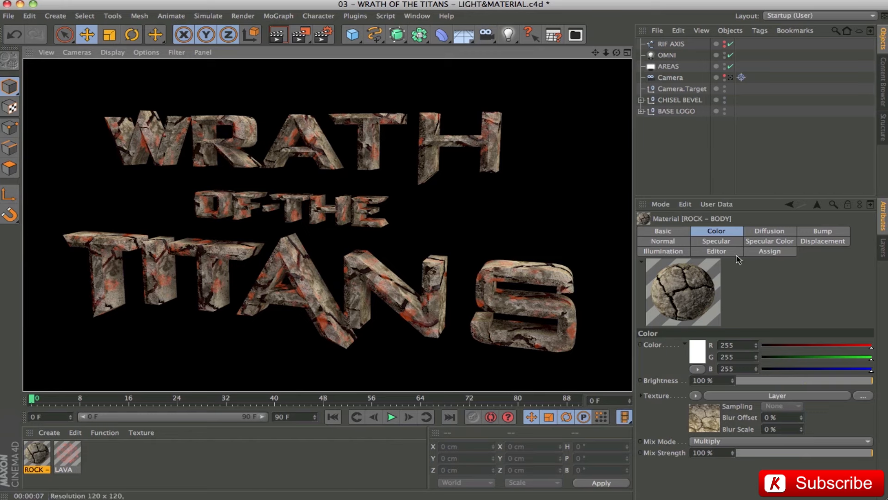
Examine the color layer shader and the diffusion, bump and normal settings of the ROCK - BODY material.
{"action": "left_click_drag", "start_coordinate": [756, 196], "coordinate": [756, 168]}
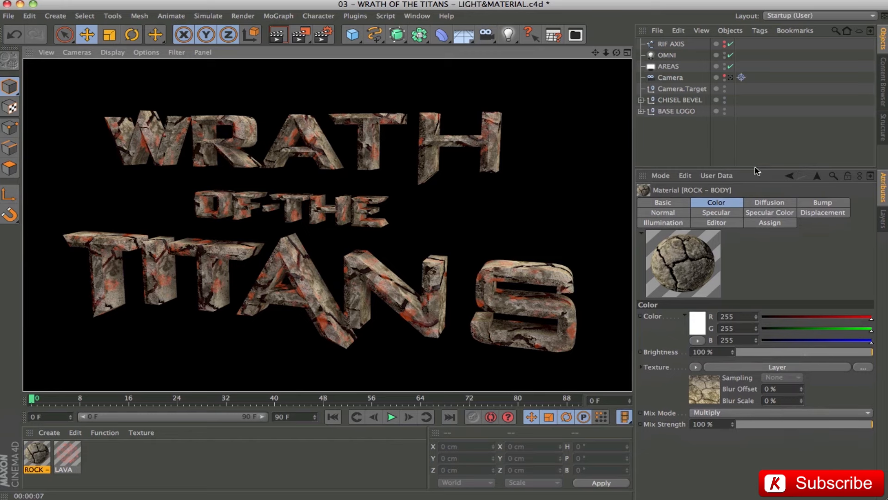
{"action": "left_click", "coordinate": [768, 367]}
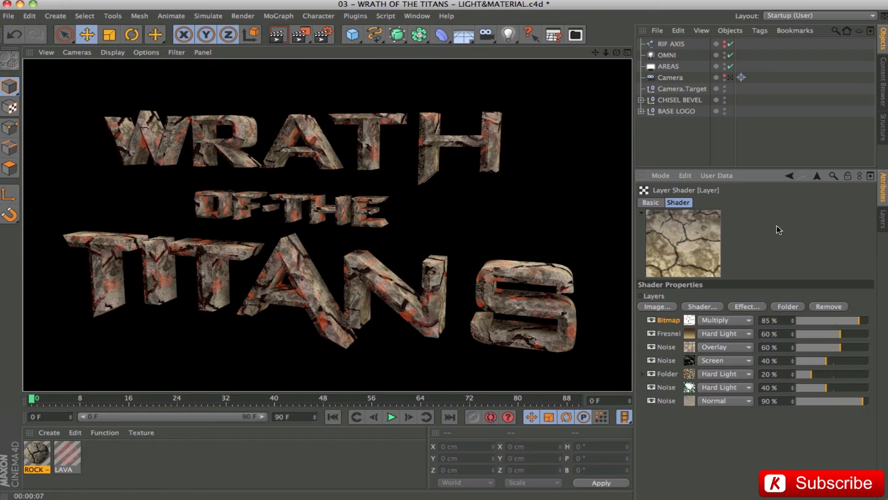
{"action": "left_click", "coordinate": [788, 176]}
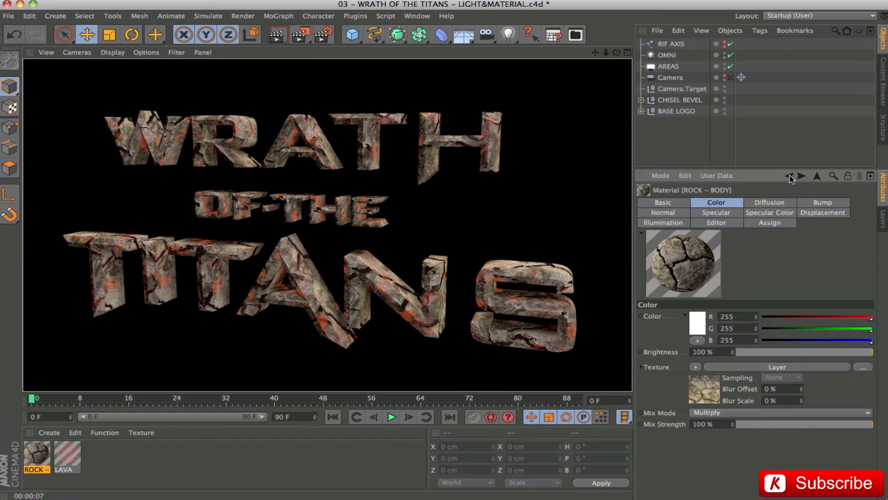
{"action": "left_click", "coordinate": [773, 204]}
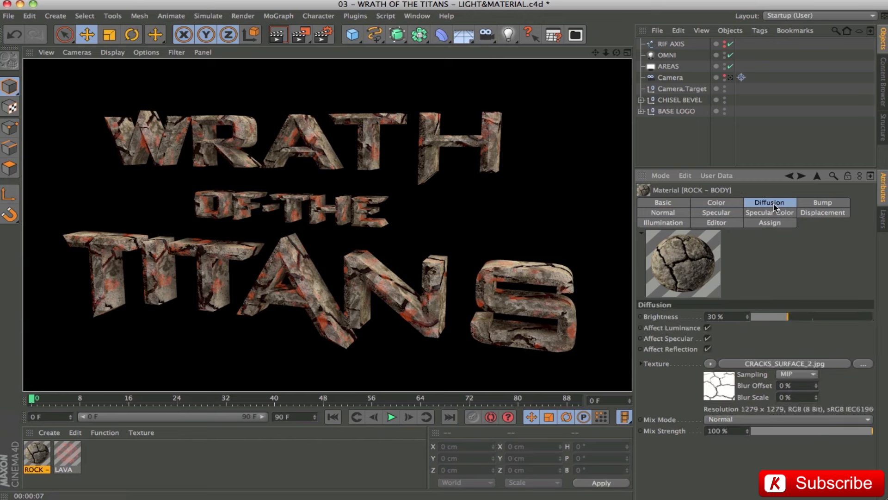
{"action": "left_click", "coordinate": [840, 204]}
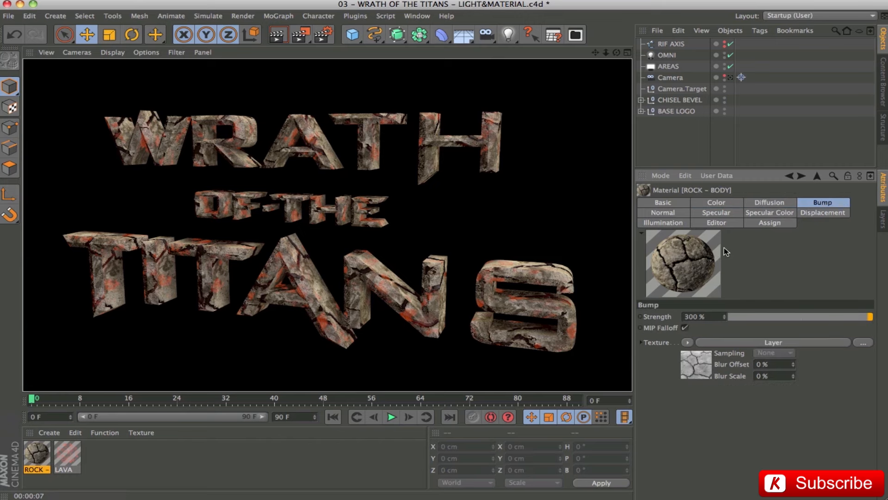
{"action": "left_click", "coordinate": [652, 213]}
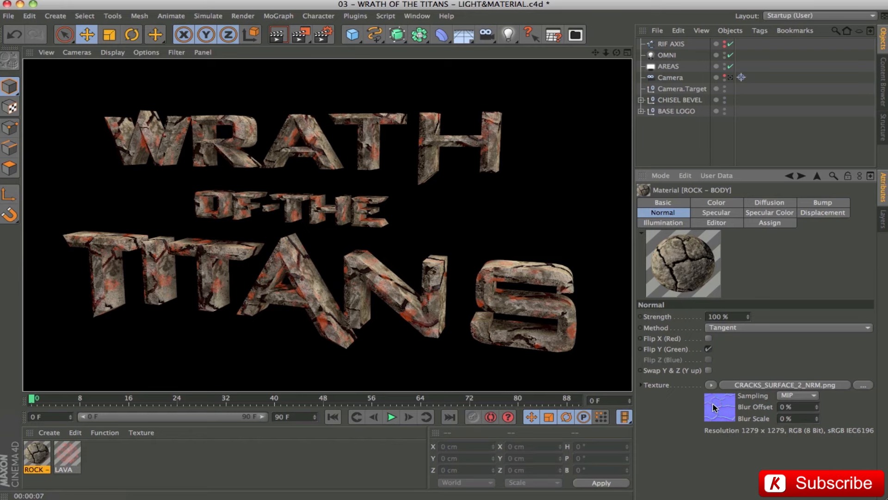
Review the specular, specular color and displacement settings of the ROCK - BODY material, and return to its color channel.
{"action": "left_click", "coordinate": [715, 214]}
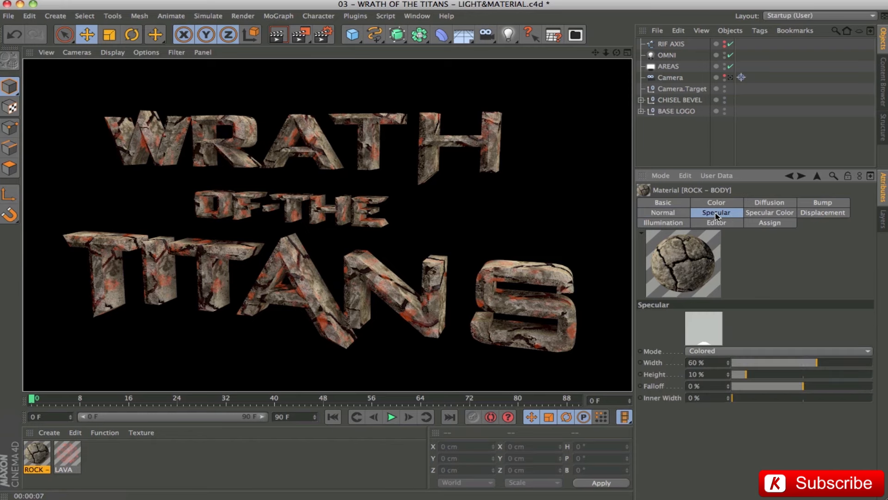
{"action": "left_click", "coordinate": [697, 351]}
{"action": "left_click", "coordinate": [702, 353]}
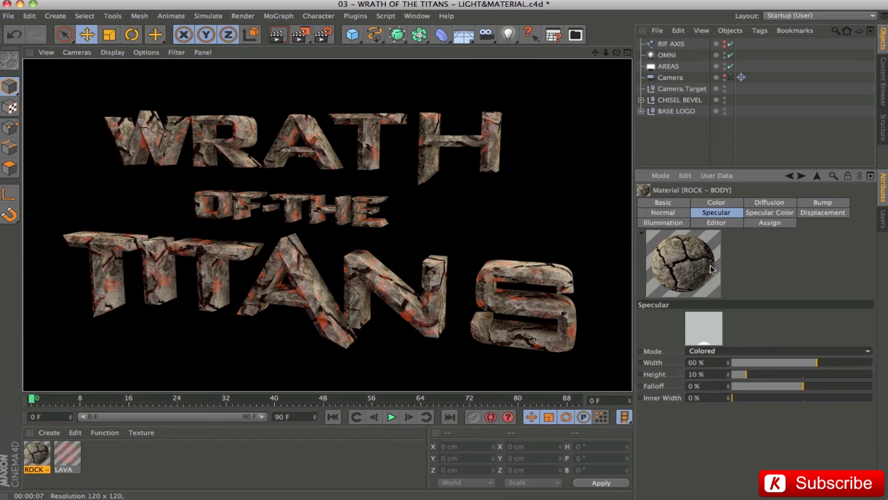
{"action": "left_click", "coordinate": [787, 216]}
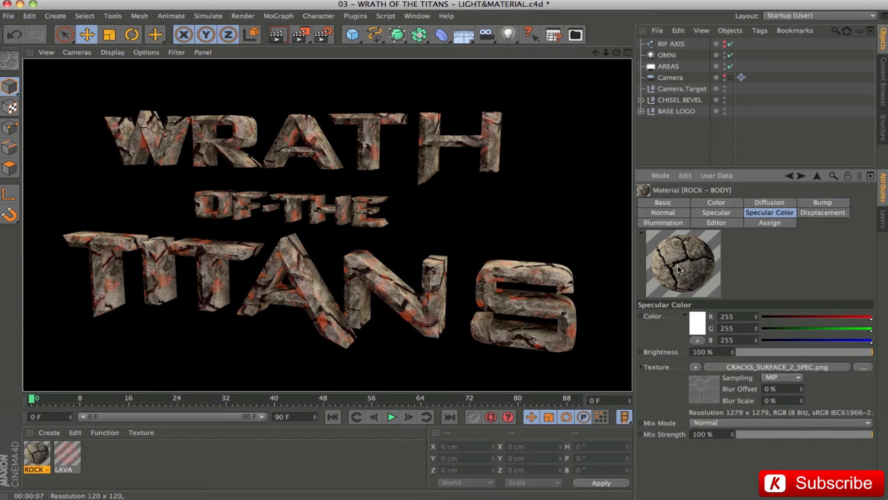
{"action": "left_click", "coordinate": [824, 214]}
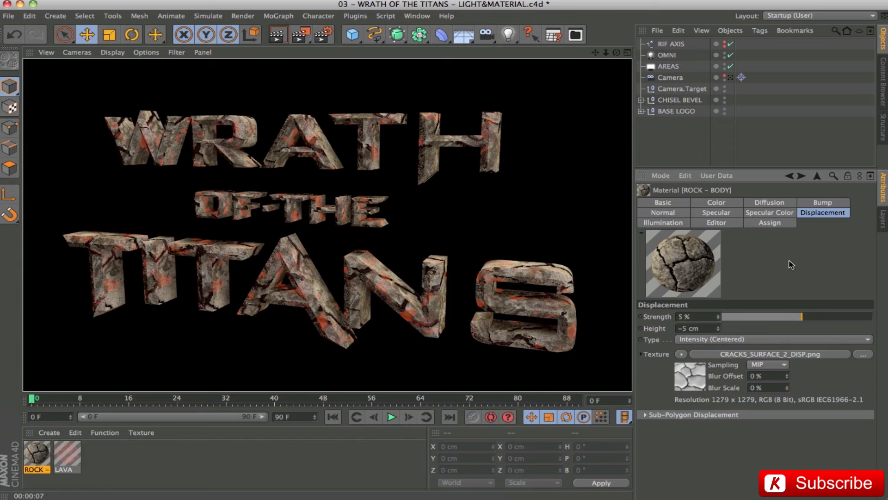
{"action": "left_click", "coordinate": [720, 204]}
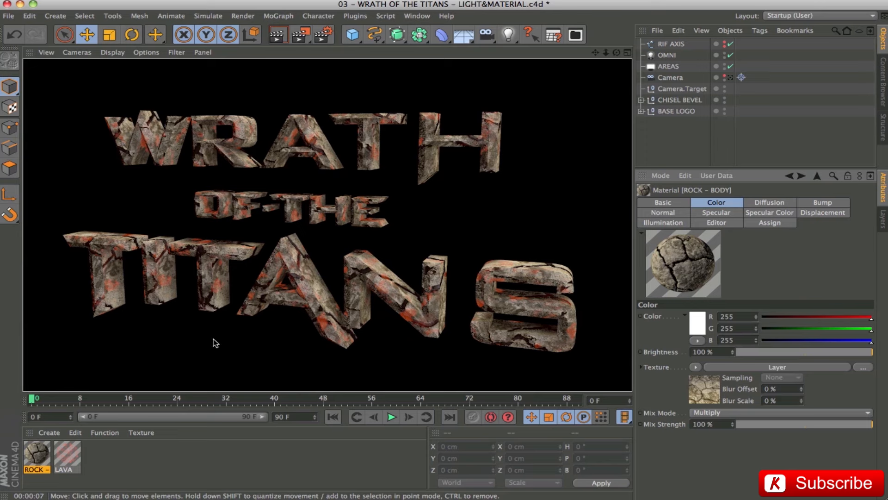
Switch back to the camera view, deselect the material and render the logo in the viewport.
{"action": "left_click", "coordinate": [730, 78]}
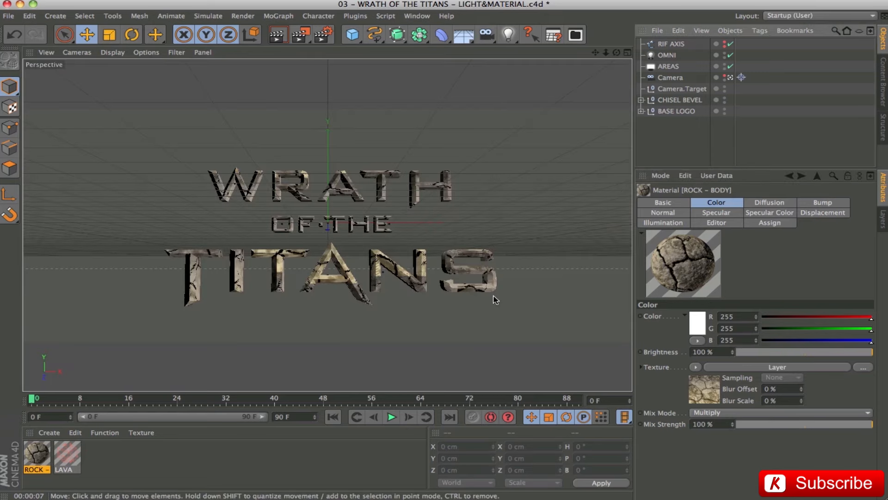
{"action": "double_click", "coordinate": [779, 168]}
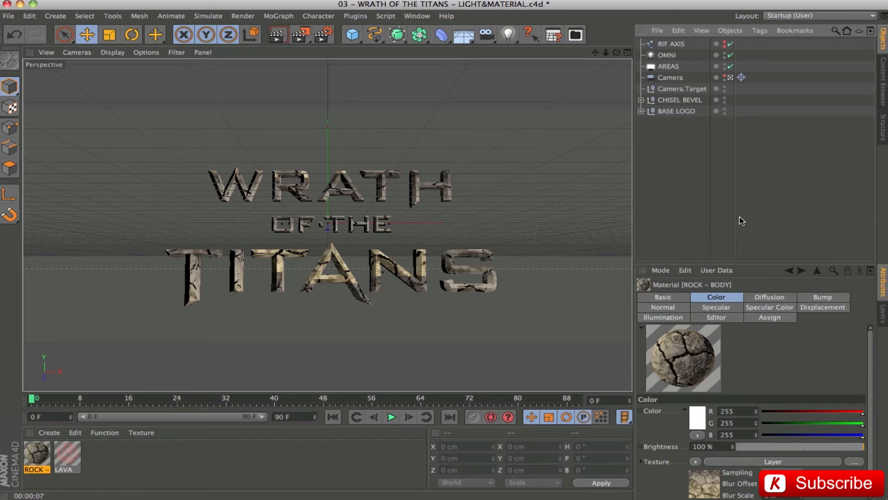
{"action": "left_click", "coordinate": [333, 484]}
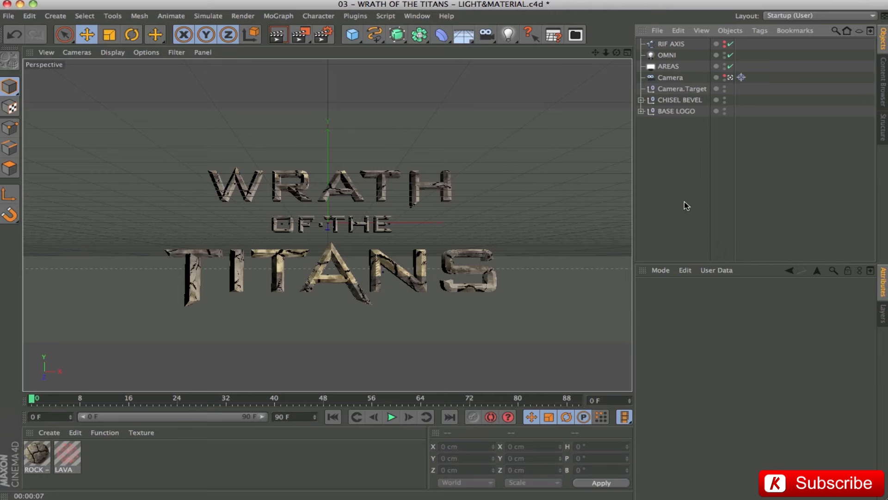
{"action": "key", "text": "ctrl+r"}
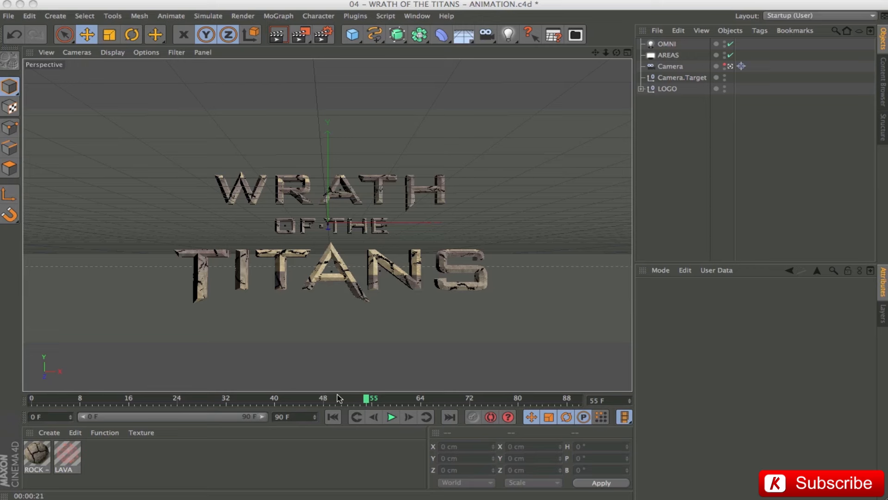
Scrub the logo animation to frame 89, and leave the camera view to see the assembled logo from a distance.
{"action": "left_click_drag", "start_coordinate": [366, 400], "coordinate": [575, 416]}
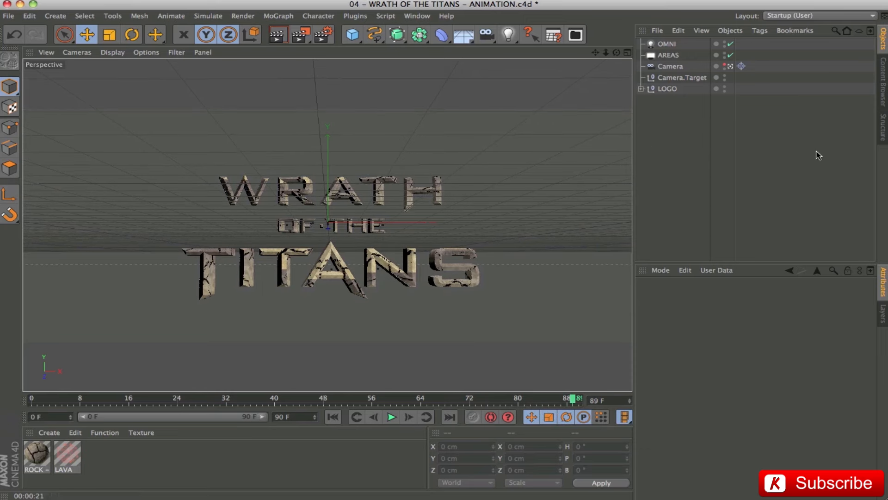
{"action": "left_click", "coordinate": [731, 67]}
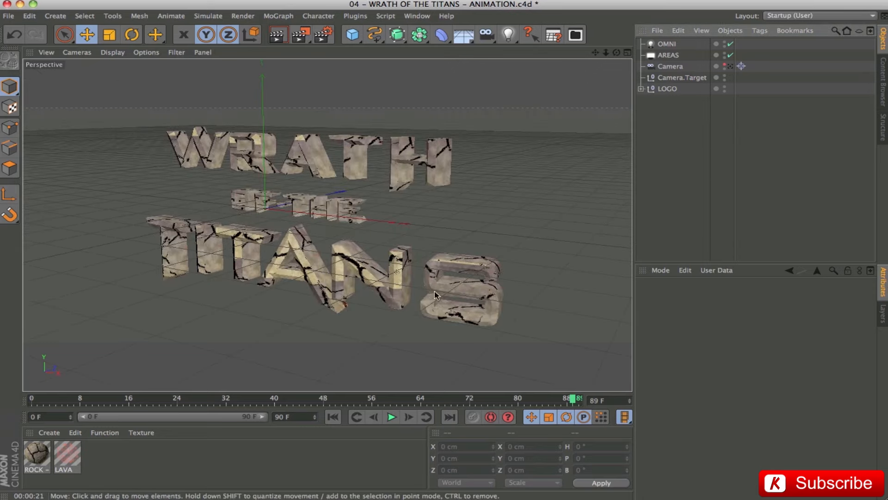
{"action": "scroll", "coordinate": [301, 233], "scroll_direction": "down", "scroll_amount": 6}
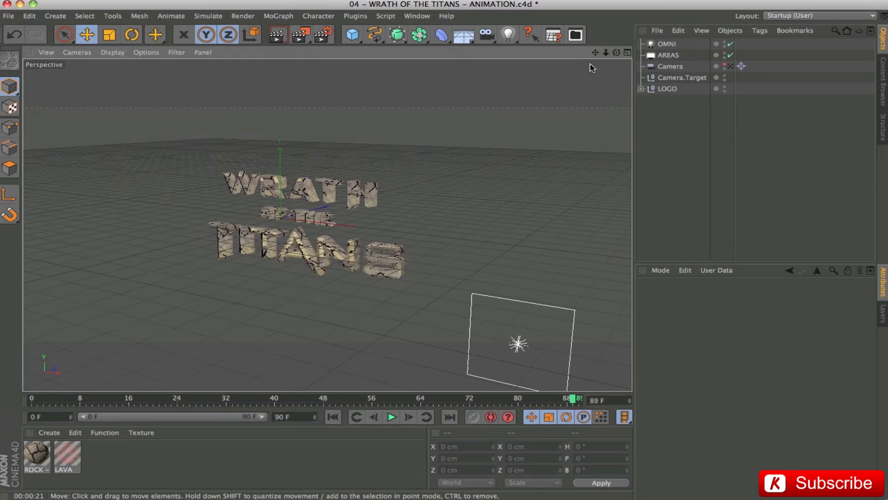
{"action": "left_click_drag", "start_coordinate": [595, 53], "coordinate": [728, 44]}
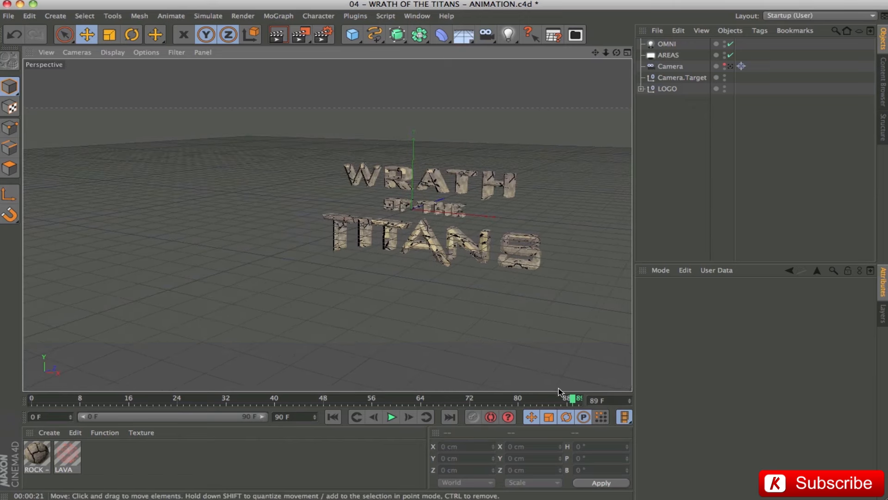
Rewind the animation to frame 0 and make the camera visible in the perspective viewport.
{"action": "left_click_drag", "start_coordinate": [572, 398], "coordinate": [1, 361]}
{"action": "left_click_drag", "start_coordinate": [340, 235], "coordinate": [282, 254]}
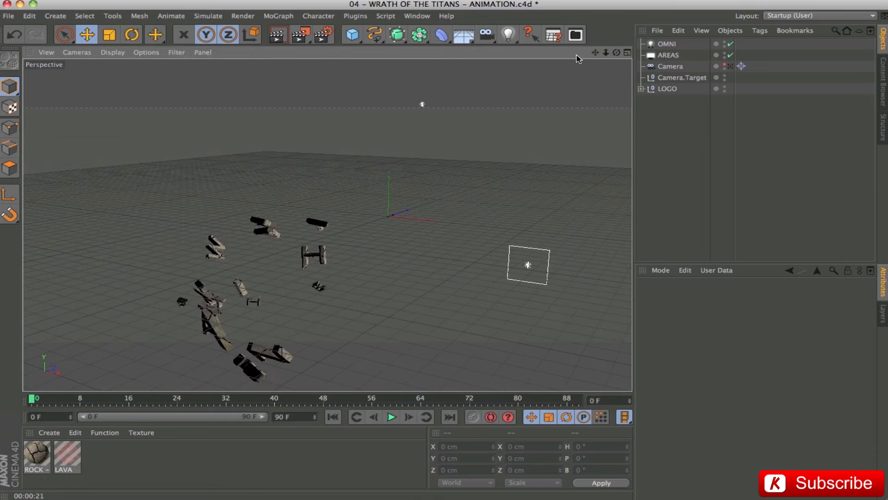
{"action": "left_click_drag", "start_coordinate": [595, 52], "coordinate": [596, 148]}
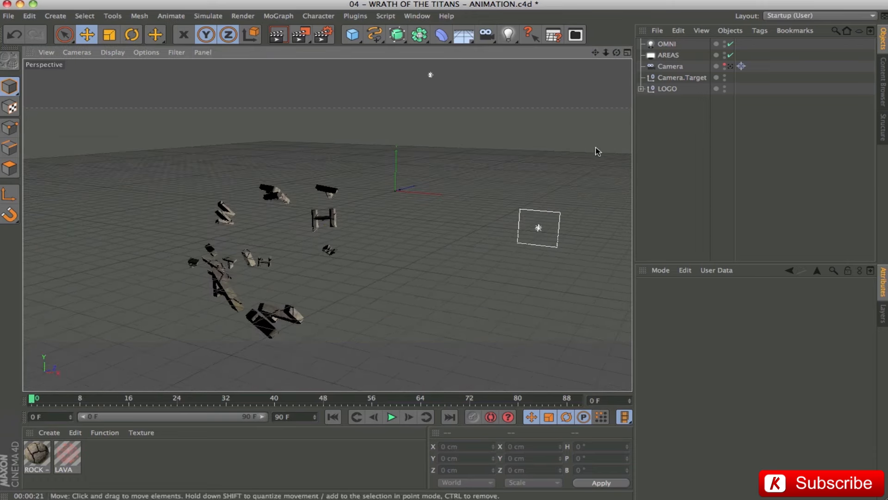
{"action": "left_click", "coordinate": [725, 65]}
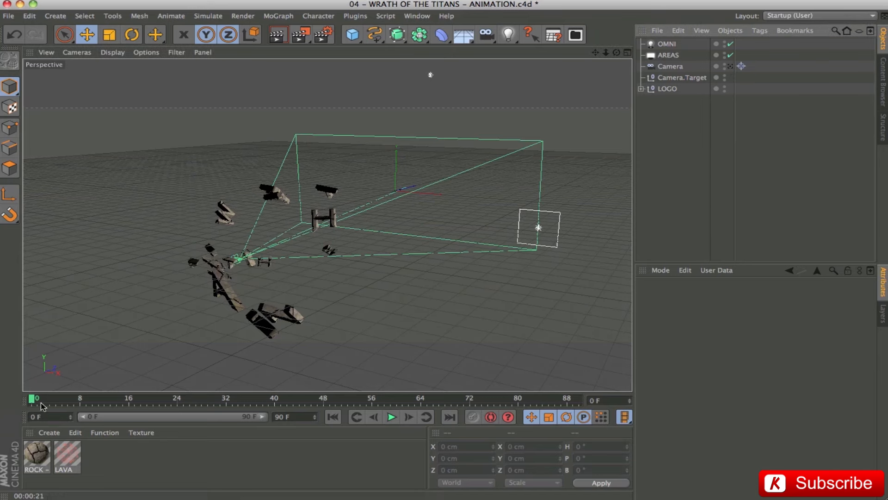
Scrub the animation to frame 46, check the timeline's start and end frames, and select the LOGO null.
{"action": "left_click_drag", "start_coordinate": [30, 398], "coordinate": [311, 399]}
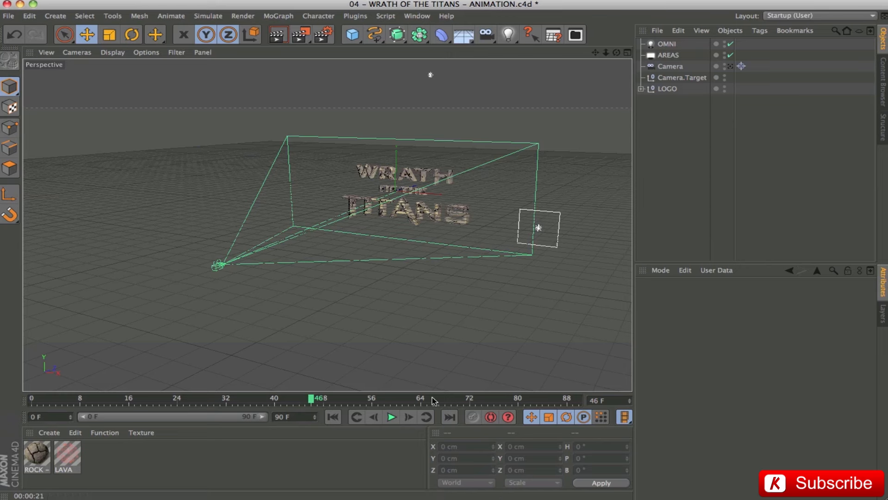
{"action": "double_click", "coordinate": [54, 419]}
{"action": "double_click", "coordinate": [293, 417]}
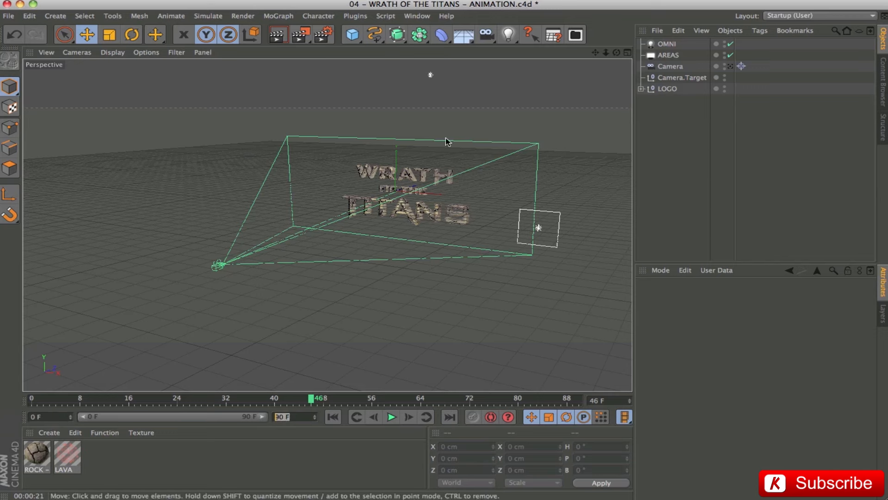
{"action": "left_click", "coordinate": [663, 91]}
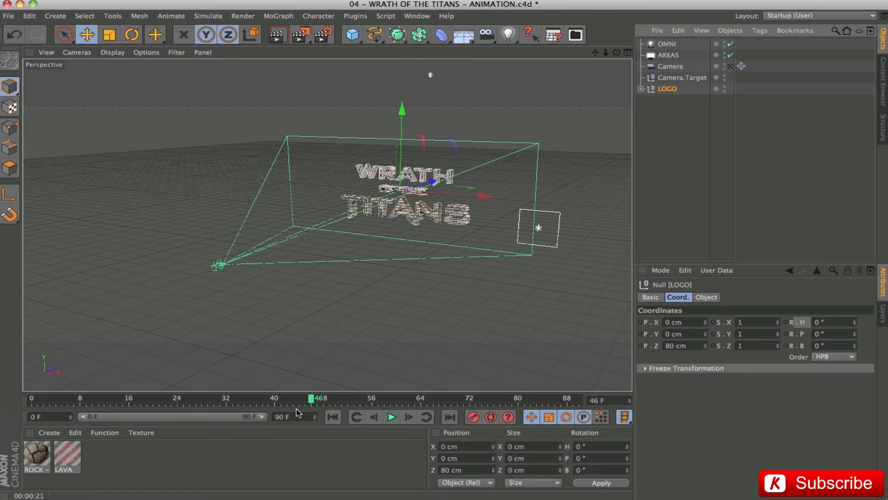
Scrub the logo animation through frames 90, 25, 55 and 73 outside the camera view, examining the letters' rotation up close.
{"action": "left_click_drag", "start_coordinate": [307, 404], "coordinate": [594, 405]}
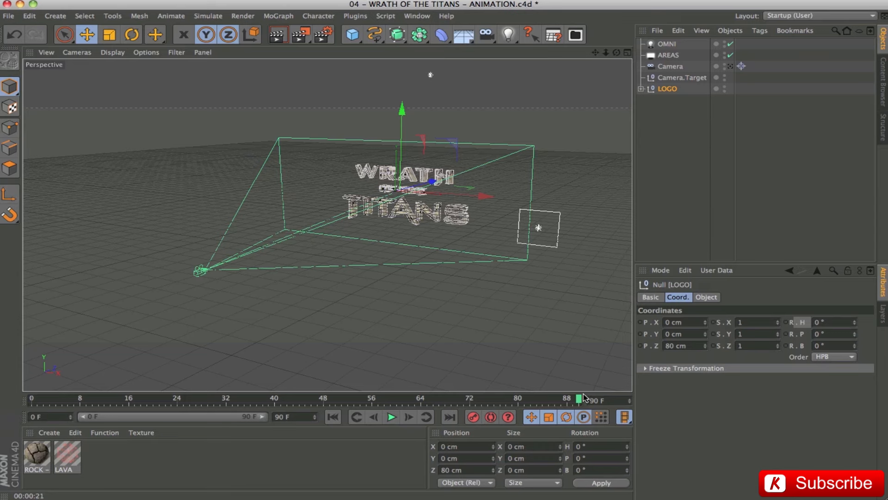
{"action": "left_click_drag", "start_coordinate": [579, 400], "coordinate": [184, 416]}
{"action": "left_click_drag", "start_coordinate": [377, 161], "coordinate": [596, 187]}
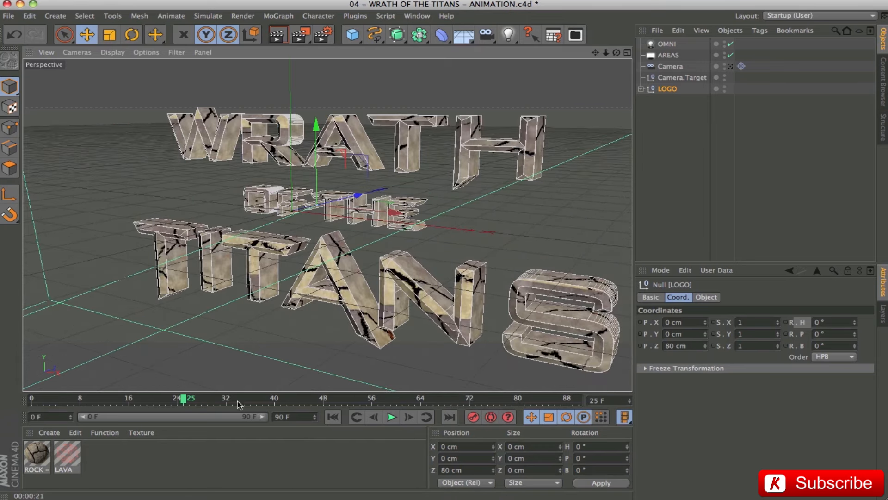
{"action": "left_click", "coordinate": [368, 401]}
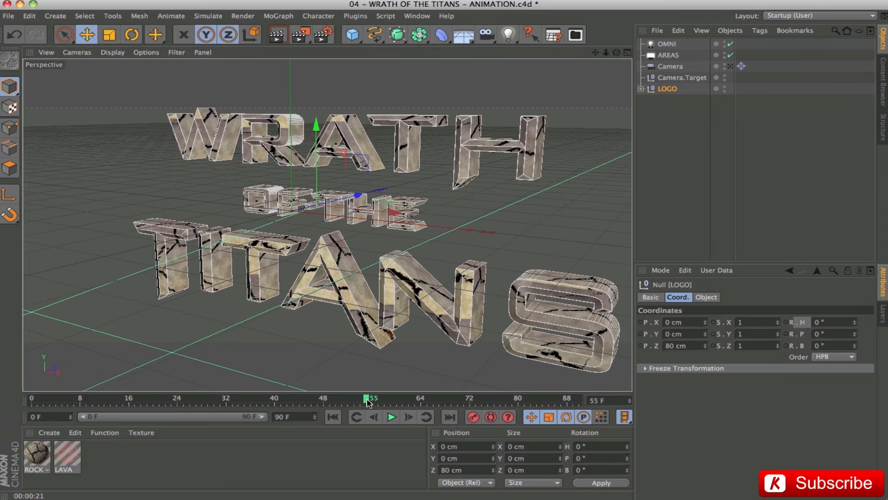
{"action": "left_click_drag", "start_coordinate": [374, 401], "coordinate": [475, 406]}
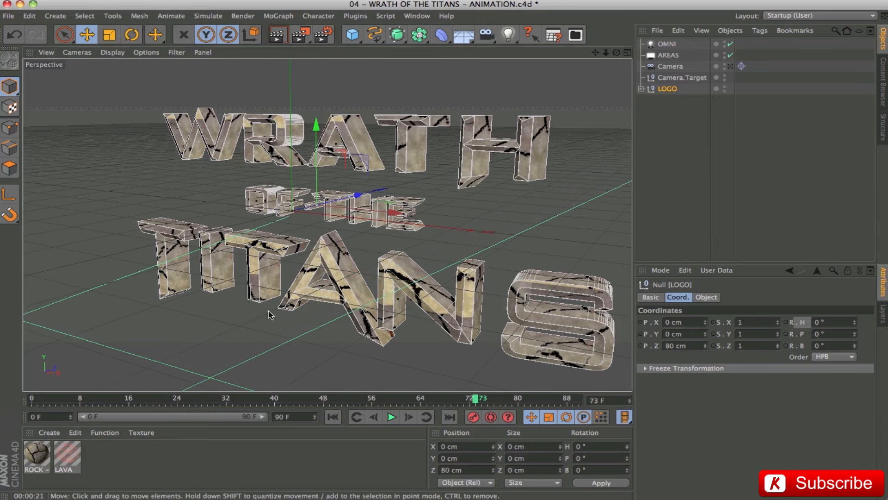
Return to the camera view, go to frame 90, then play the logo animation and stop it at frame 85.
{"action": "left_click", "coordinate": [730, 66]}
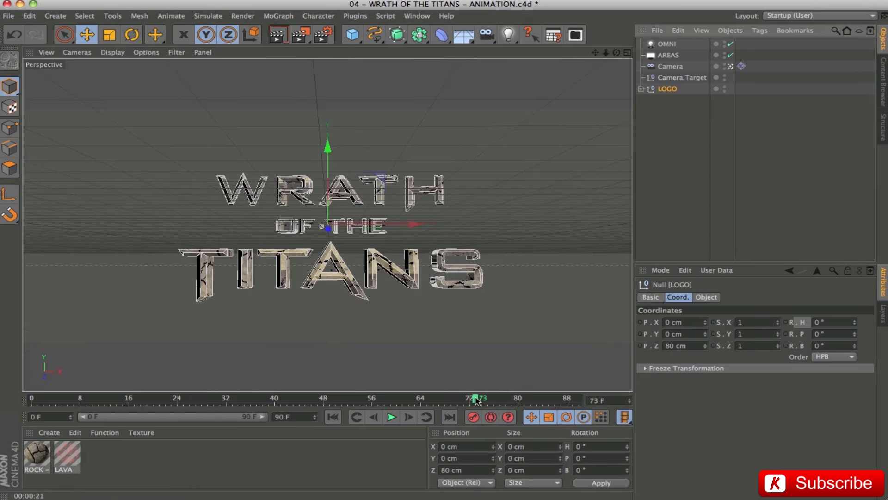
{"action": "left_click", "coordinate": [577, 401]}
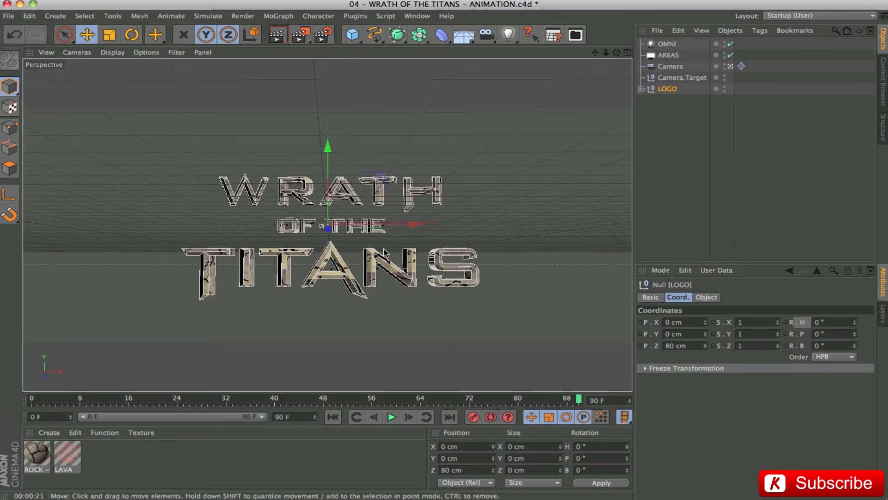
{"action": "mouse_move", "coordinate": [577, 401]}
{"action": "left_mouse_down"}
{"action": "mouse_move", "coordinate": [40, 400]}
{"action": "mouse_move", "coordinate": [578, 400]}
{"action": "left_mouse_up"}
{"action": "left_click", "coordinate": [391, 417]}
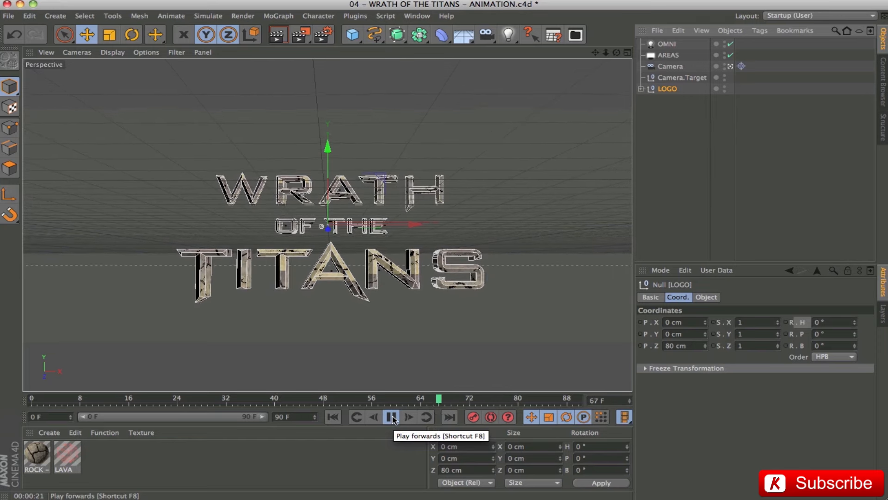
{"action": "left_click", "coordinate": [392, 417]}
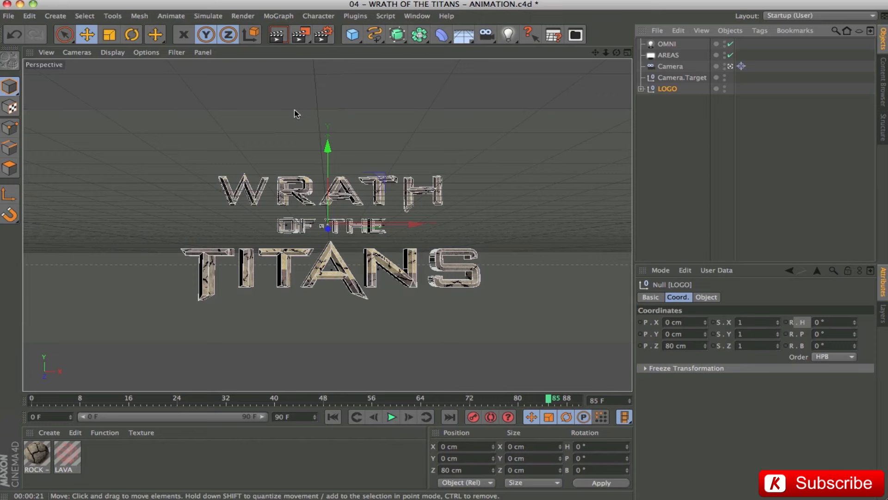
Expand the LOGO hierarchy, inspect the two extruded objects inside the W null, and select the W null to check its keyframes.
{"action": "left_click", "coordinate": [641, 88]}
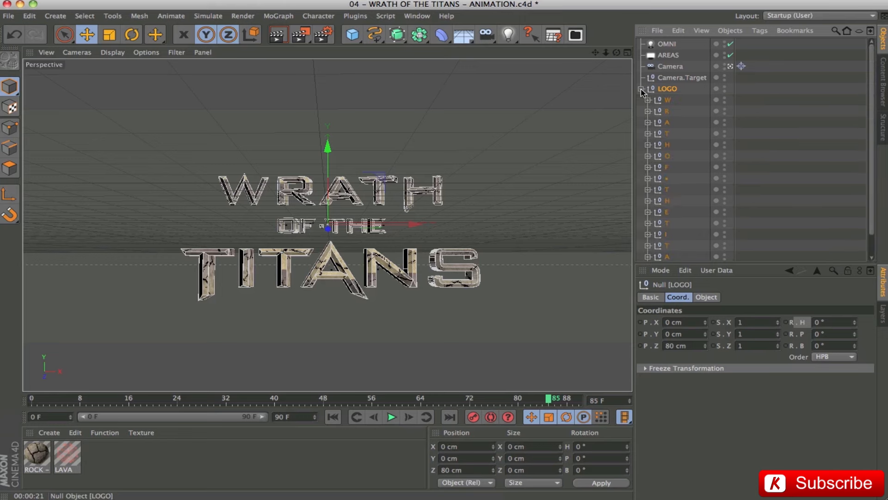
{"action": "left_click_drag", "start_coordinate": [745, 263], "coordinate": [741, 356]}
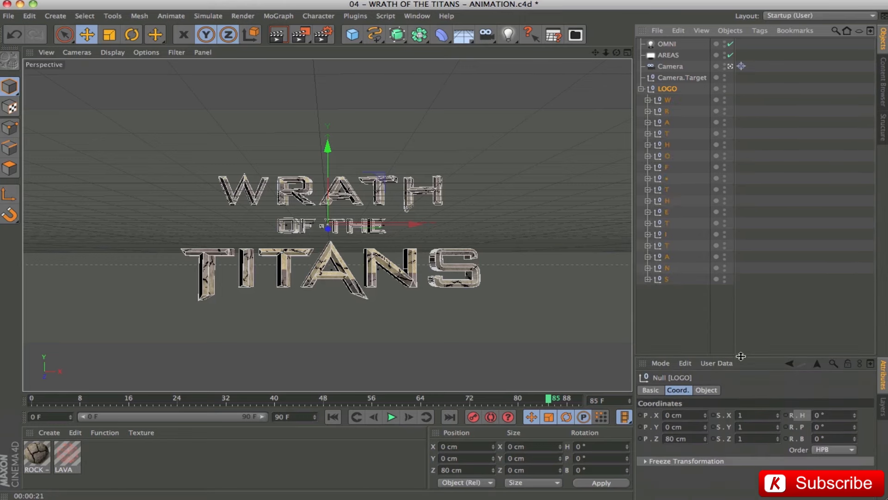
{"action": "left_click", "coordinate": [648, 100]}
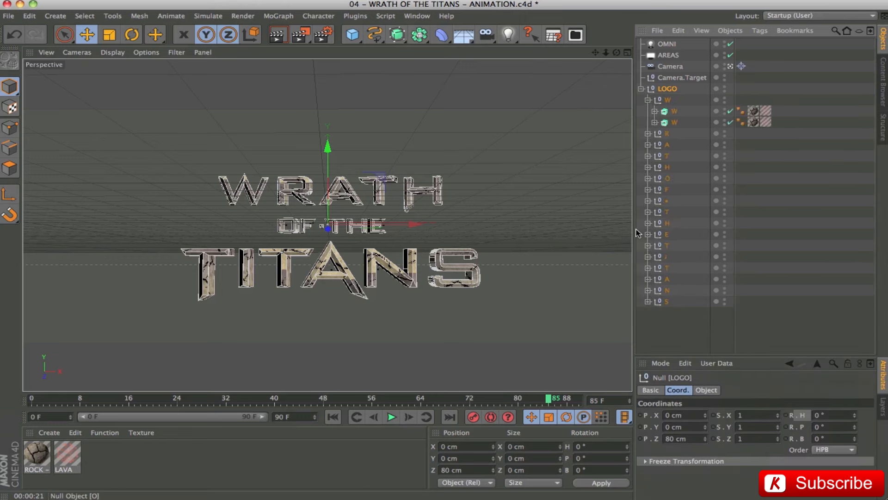
{"action": "left_click", "coordinate": [666, 113]}
{"action": "left_click", "coordinate": [672, 122]}
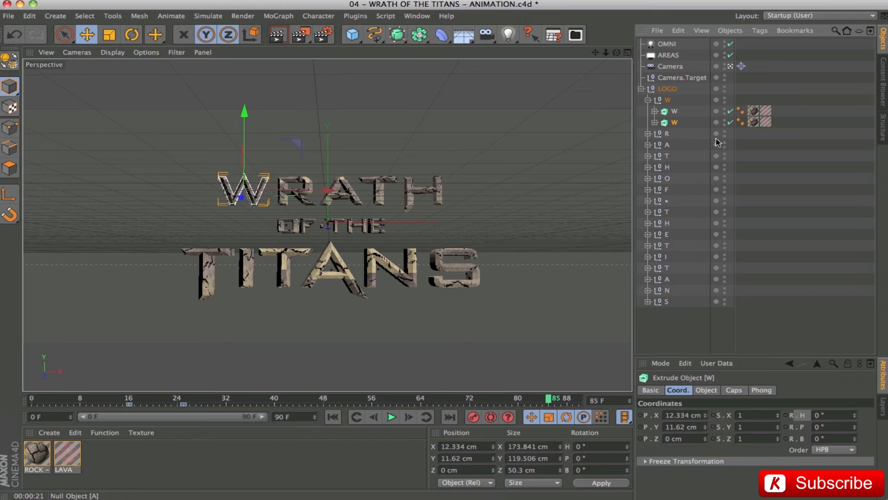
{"action": "left_click", "coordinate": [647, 99]}
{"action": "left_click", "coordinate": [676, 102]}
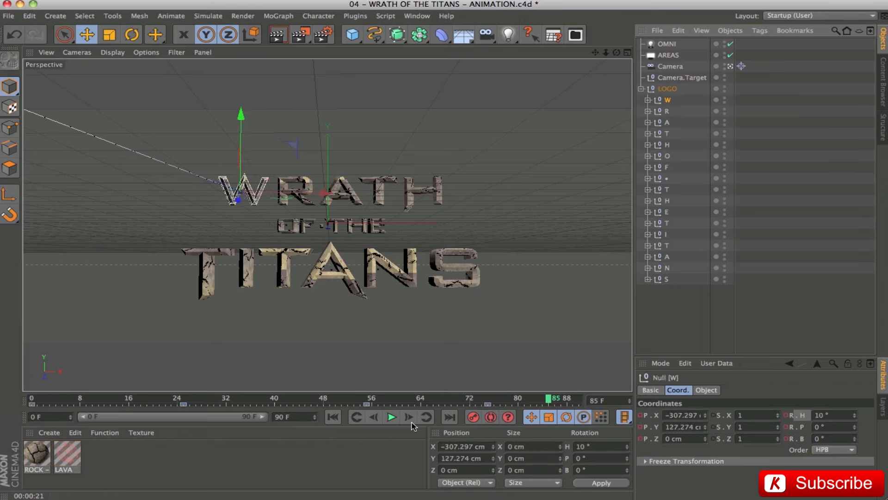
Select all the letter nulls from W to S, review their keyframes at frames 27 and 75, collapse LOGO and scrub to frame 90.
{"action": "left_click_drag", "start_coordinate": [548, 399], "coordinate": [196, 381]}
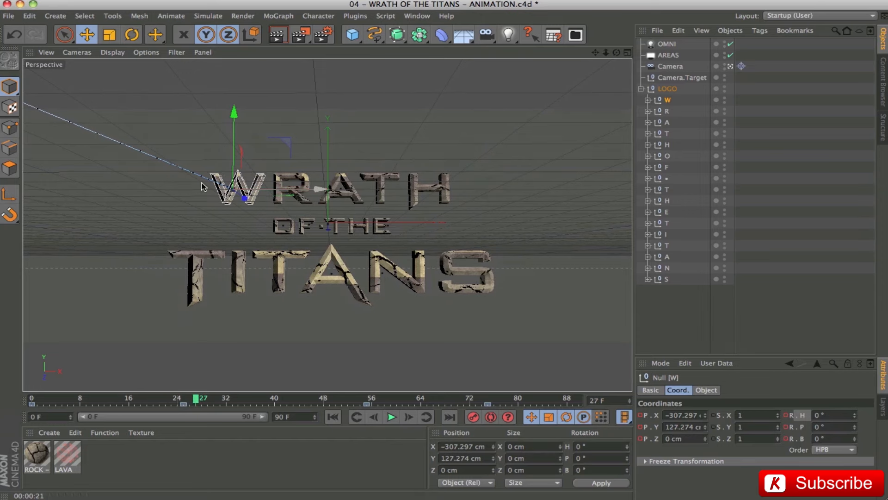
{"action": "left_click", "coordinate": [666, 111]}
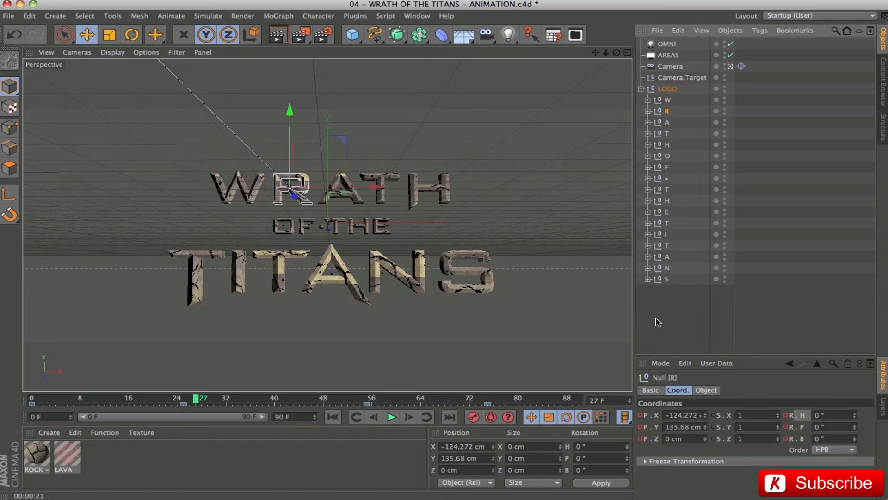
{"action": "left_click", "coordinate": [666, 99]}
{"action": "left_click", "coordinate": [662, 279], "text": "shift"}
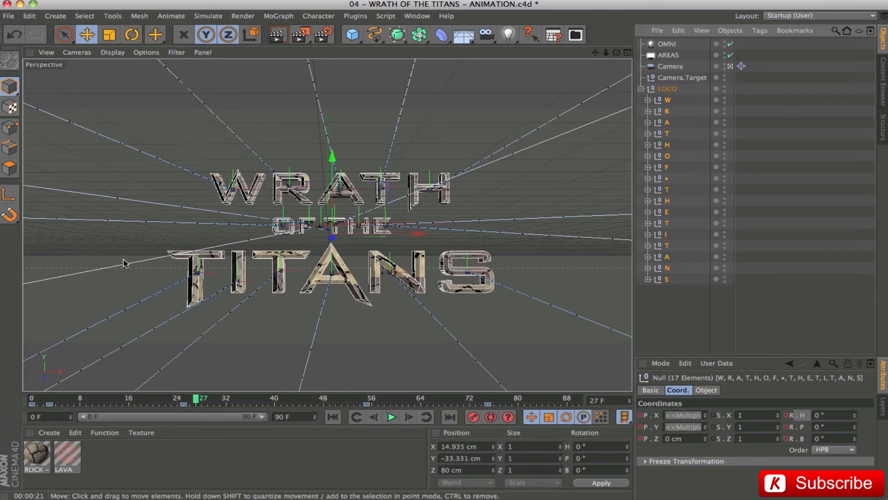
{"action": "left_click_drag", "start_coordinate": [197, 400], "coordinate": [487, 417]}
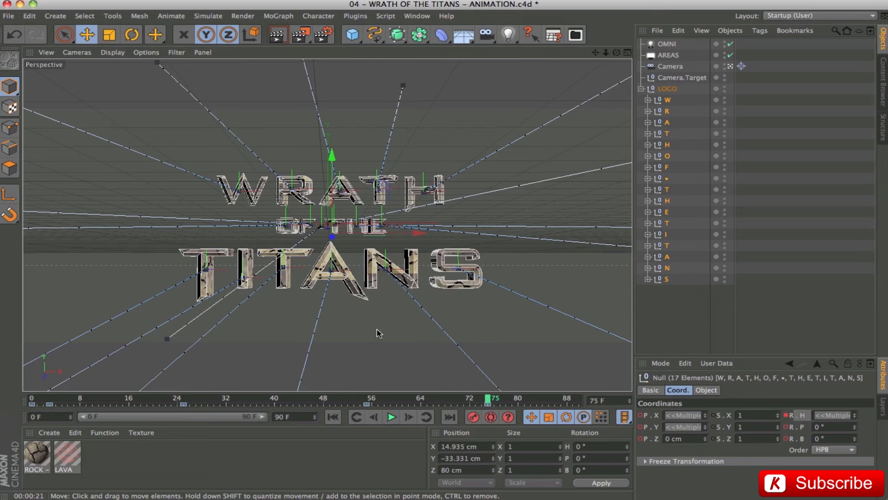
{"action": "left_click", "coordinate": [641, 89]}
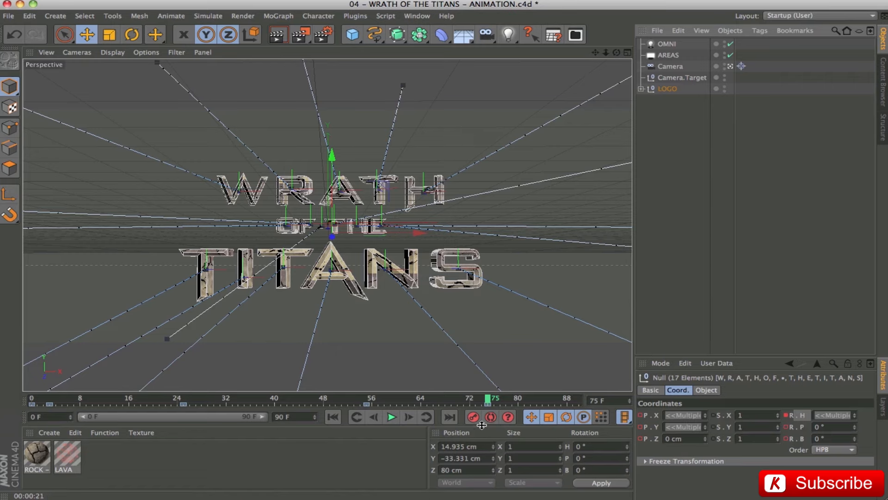
{"action": "left_click_drag", "start_coordinate": [489, 400], "coordinate": [586, 406]}
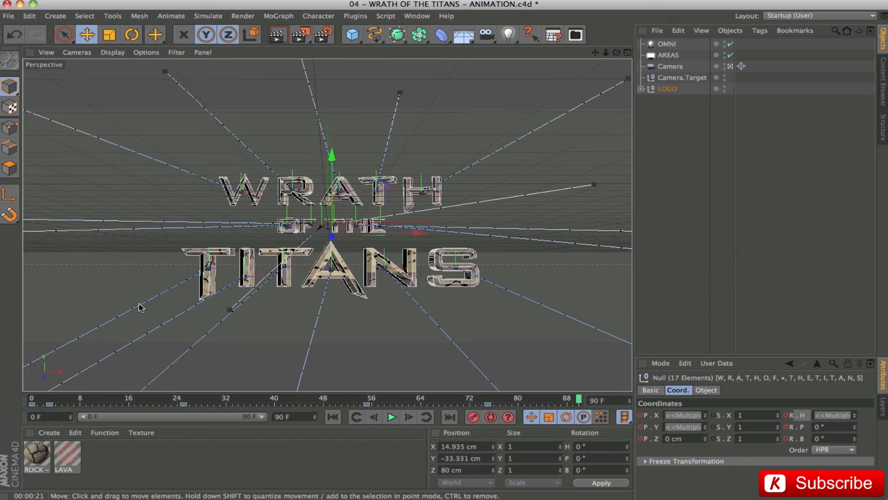
Select the camera, compare its Z position keys at the first and last frames, and scrub through its move to frame 90.
{"action": "left_click", "coordinate": [672, 69]}
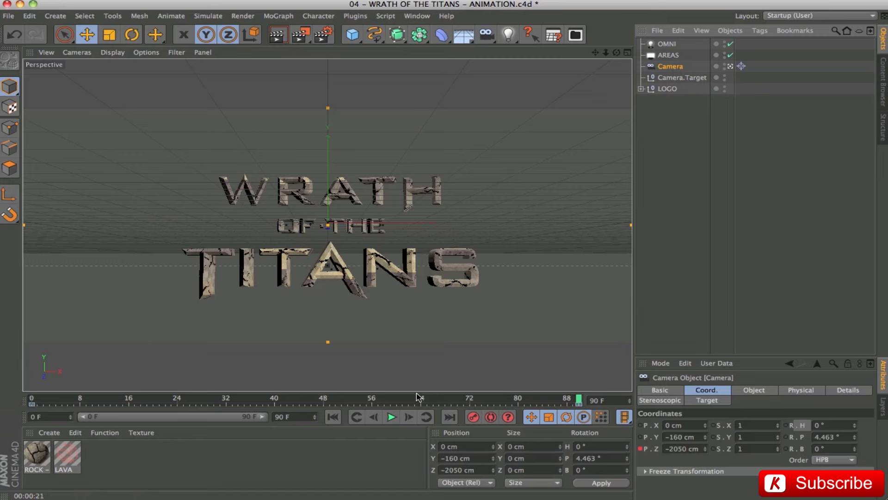
{"action": "left_click", "coordinate": [332, 417]}
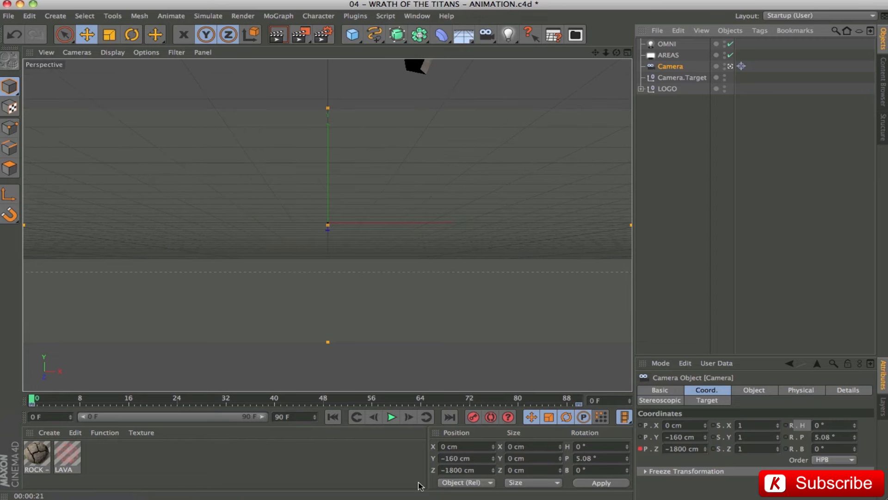
{"action": "left_click", "coordinate": [679, 449]}
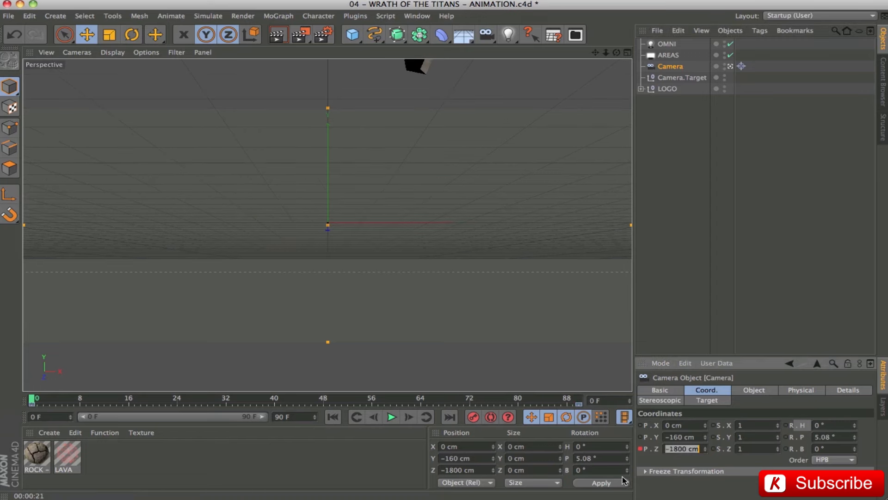
{"action": "left_click", "coordinate": [450, 417]}
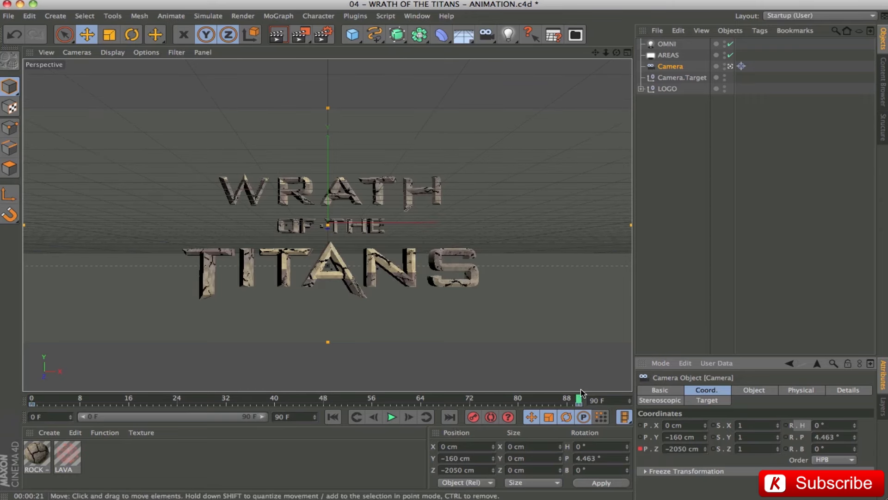
{"action": "left_click", "coordinate": [683, 448]}
{"action": "left_click", "coordinate": [334, 417]}
{"action": "left_click_drag", "start_coordinate": [36, 401], "coordinate": [578, 417]}
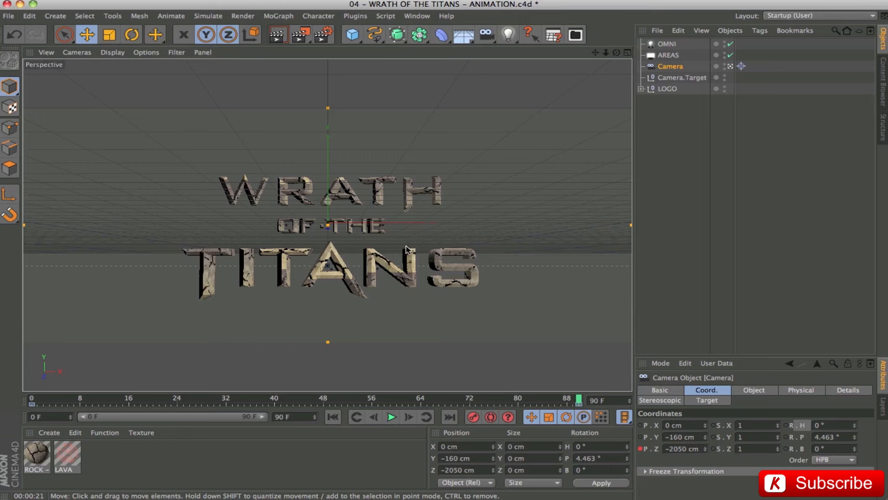
Shrink the object list back down, deselect the camera and save the project.
{"action": "left_click_drag", "start_coordinate": [767, 357], "coordinate": [767, 264]}
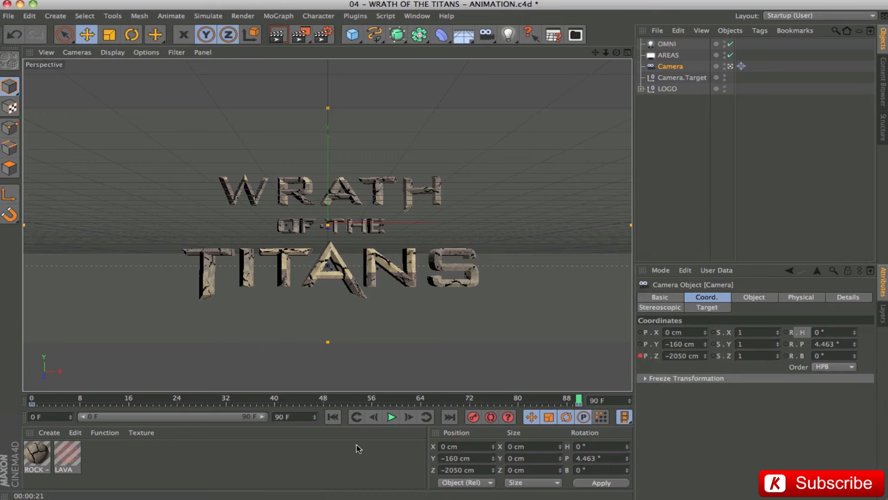
{"action": "left_click", "coordinate": [537, 371]}
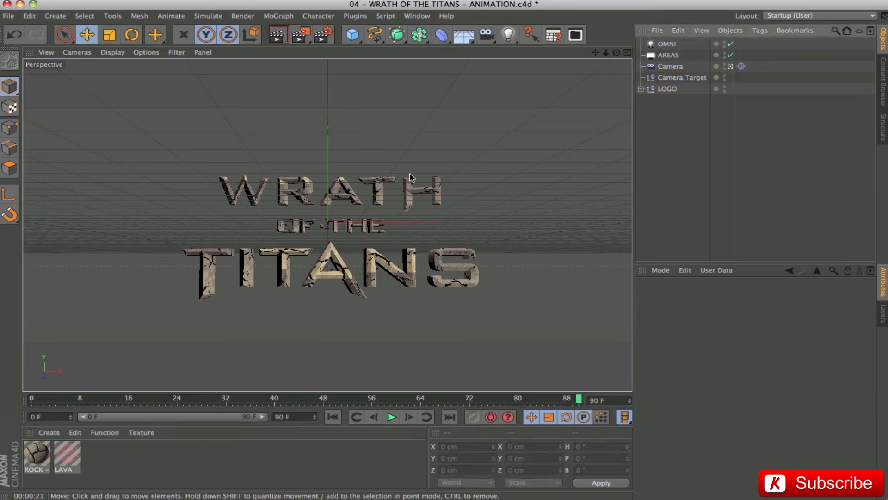
{"action": "key", "text": "ctrl+s"}
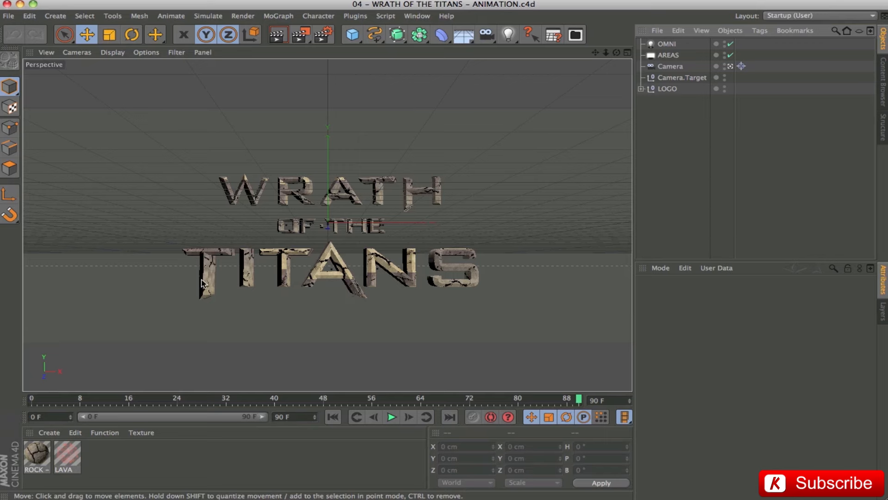
Scrub the saved animation to frame 14 and back to 90, leave the camera view and scrub back to frame 11.
{"action": "left_click_drag", "start_coordinate": [575, 401], "coordinate": [116, 397]}
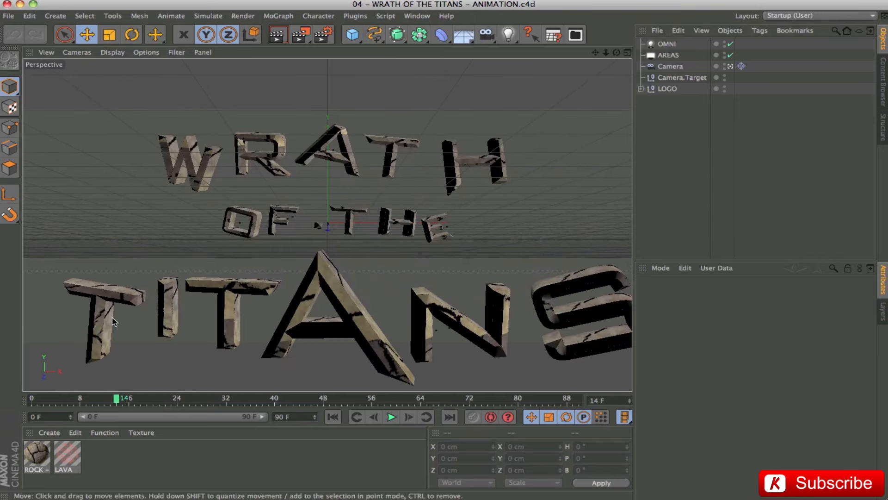
{"action": "left_click_drag", "start_coordinate": [118, 401], "coordinate": [579, 401]}
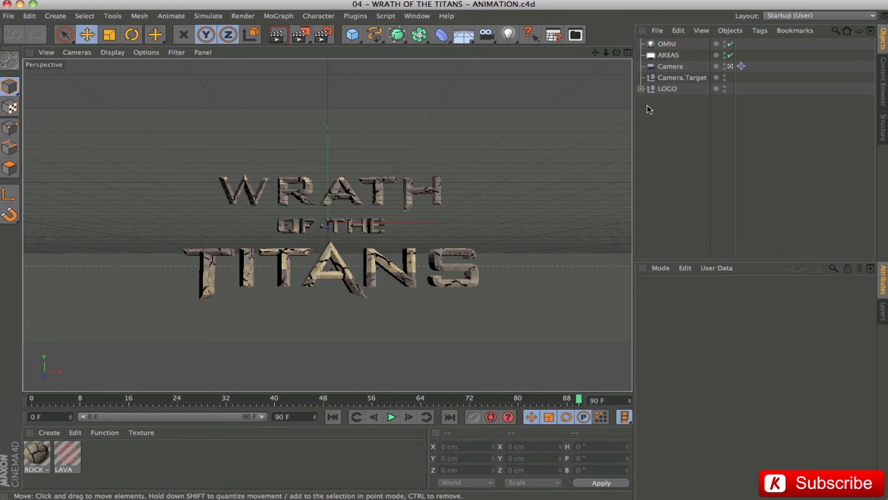
{"action": "left_click", "coordinate": [730, 66]}
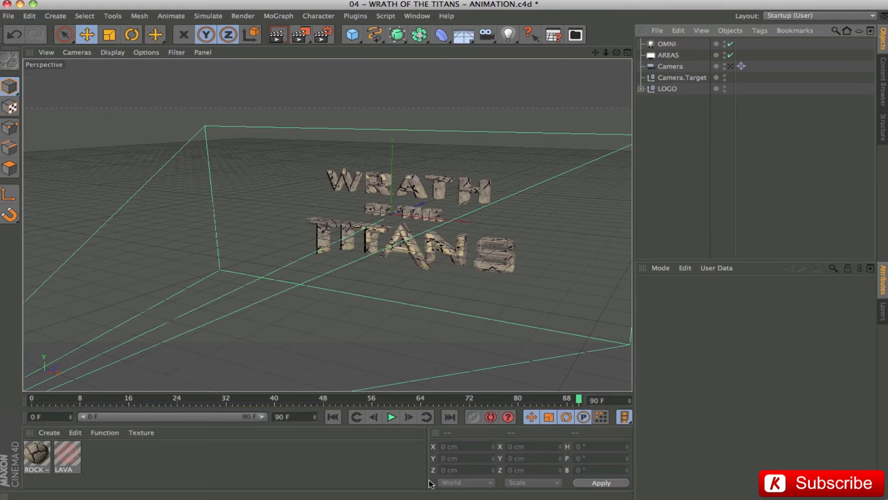
{"action": "left_click_drag", "start_coordinate": [579, 397], "coordinate": [439, 398]}
{"action": "left_click_drag", "start_coordinate": [378, 394], "coordinate": [98, 397]}
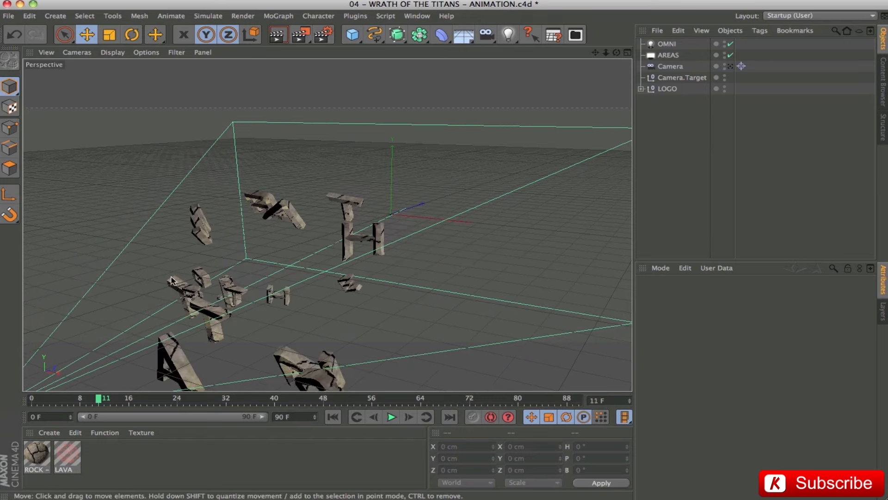
Scrub from the scattered letters to frame 50 and examine the assembled logo up close from an angle.
{"action": "mouse_move", "coordinate": [234, 266]}
{"action": "left_mouse_down"}
{"action": "mouse_move", "coordinate": [440, 273]}
{"action": "mouse_move", "coordinate": [371, 289]}
{"action": "left_mouse_up"}
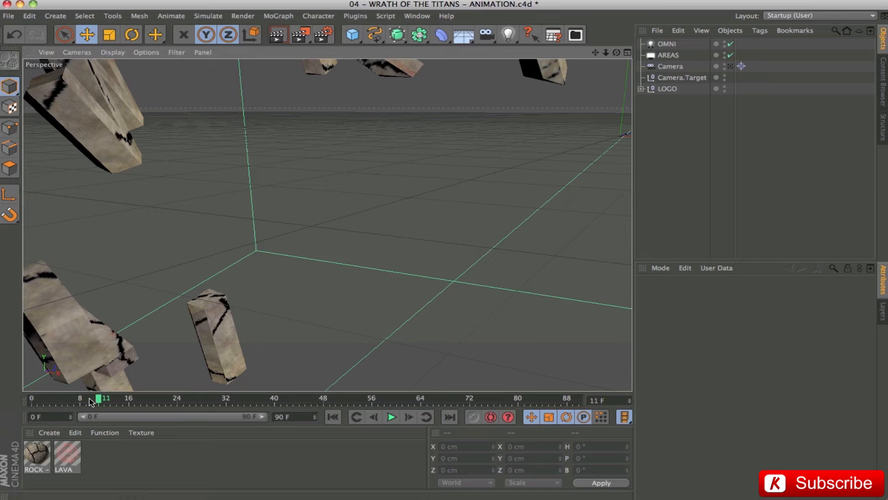
{"action": "left_click_drag", "start_coordinate": [98, 401], "coordinate": [336, 401]}
{"action": "scroll", "coordinate": [504, 244], "scroll_direction": "up", "scroll_amount": 4}
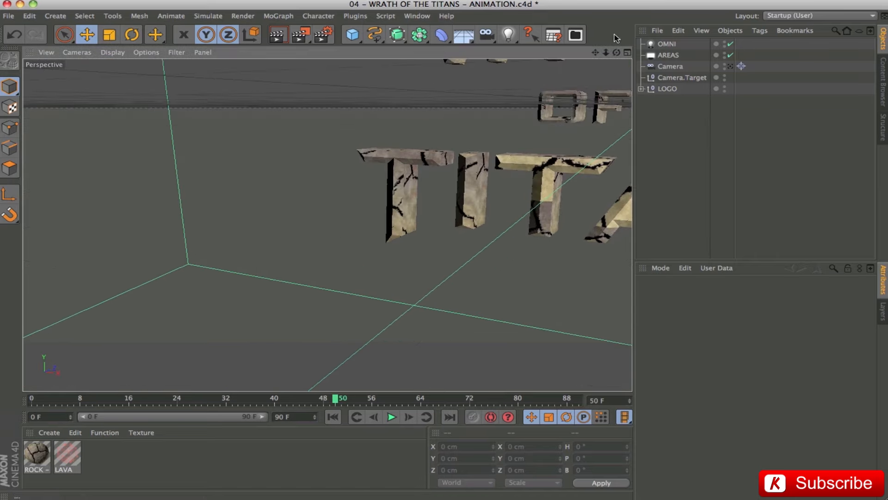
{"action": "left_click_drag", "start_coordinate": [601, 50], "coordinate": [403, 190]}
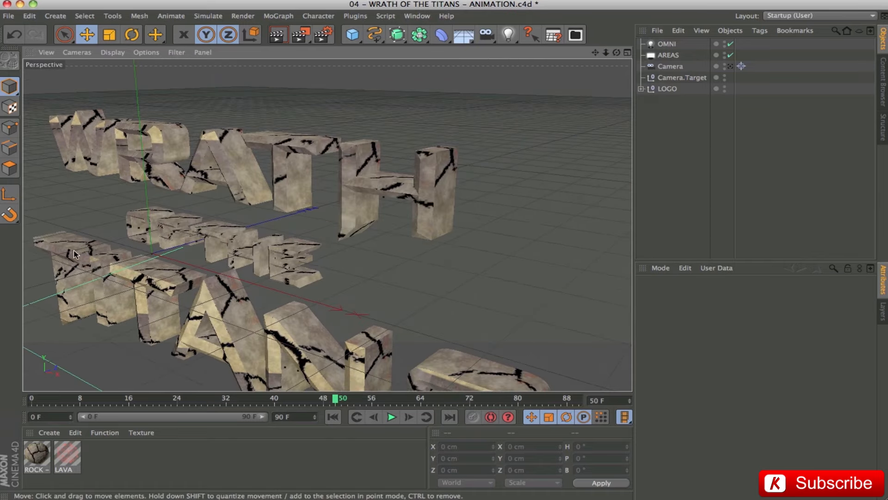
Expand the LOGO and W groups, select the lower W extrude and examine its Movement depth up close at frame 16.
{"action": "left_click", "coordinate": [641, 88]}
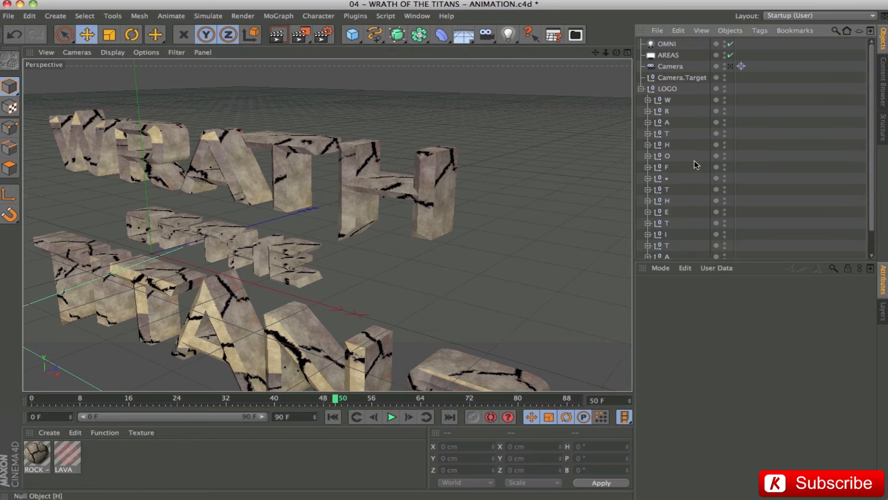
{"action": "left_click", "coordinate": [648, 100]}
{"action": "left_click", "coordinate": [670, 123]}
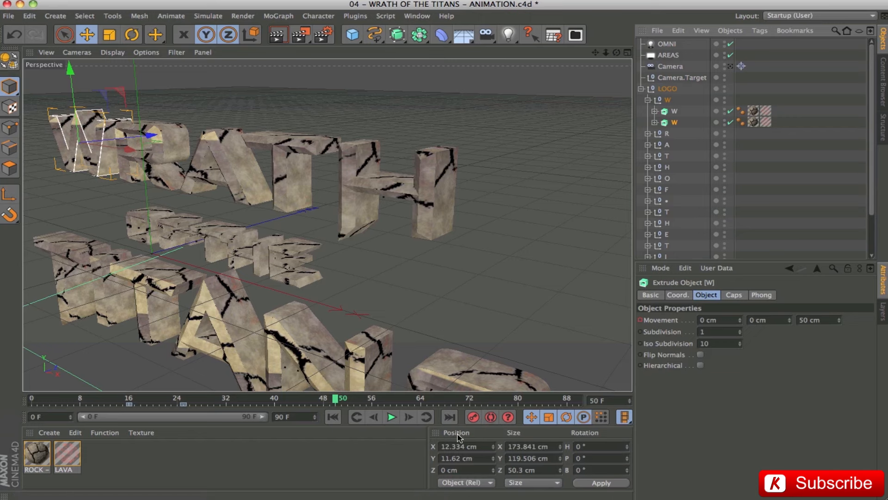
{"action": "left_click_drag", "start_coordinate": [149, 401], "coordinate": [130, 403]}
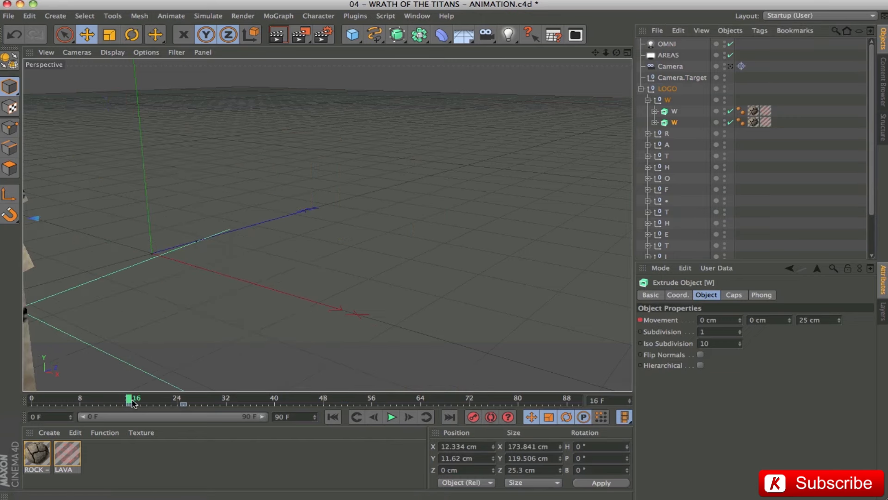
{"action": "left_click_drag", "start_coordinate": [246, 278], "coordinate": [203, 294]}
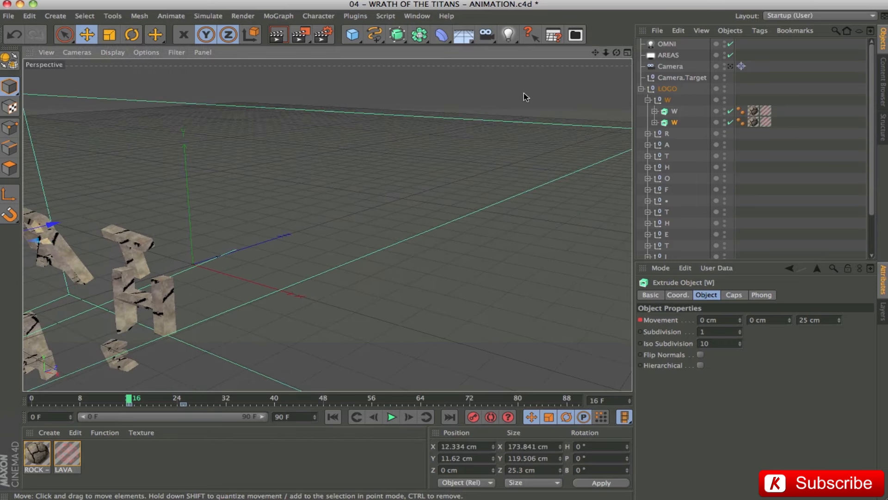
{"action": "key", "text": "o"}
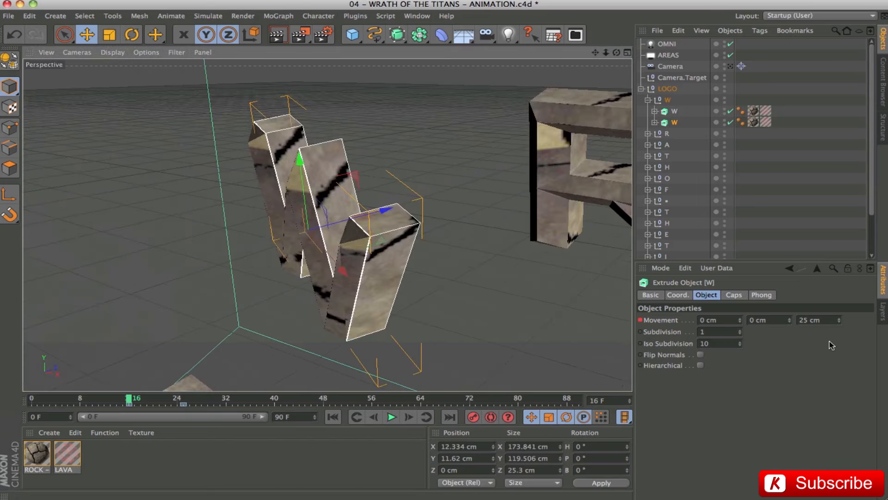
Scrub to frame 25 and examine the selected W extrude's Movement depth up close for comparison.
{"action": "left_click_drag", "start_coordinate": [132, 401], "coordinate": [184, 407]}
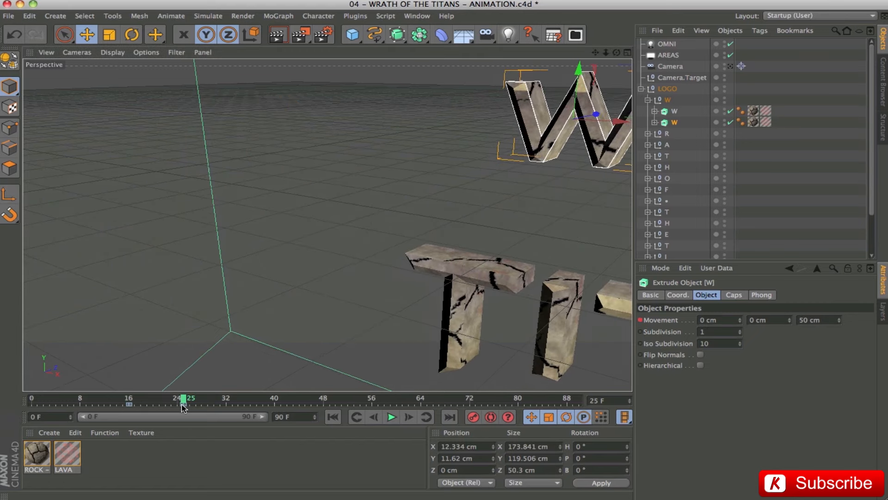
{"action": "key", "text": "o"}
{"action": "left_click_drag", "start_coordinate": [263, 283], "coordinate": [189, 281]}
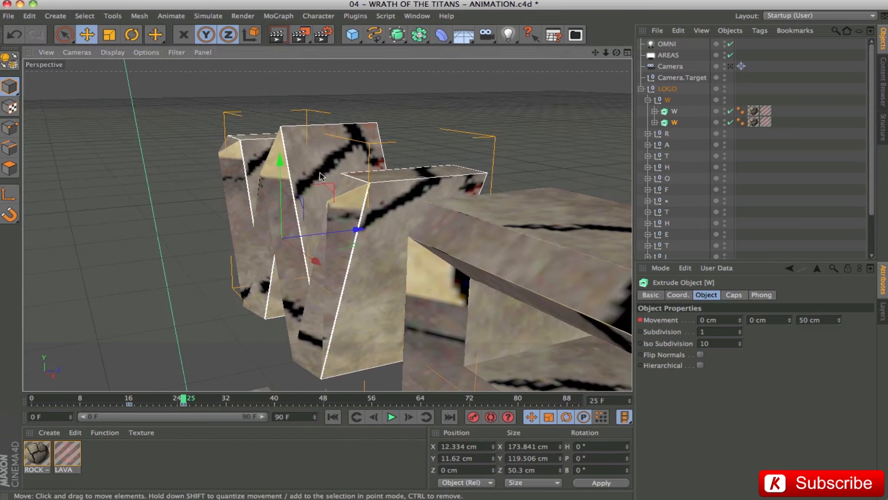
{"action": "left_click", "coordinate": [821, 320]}
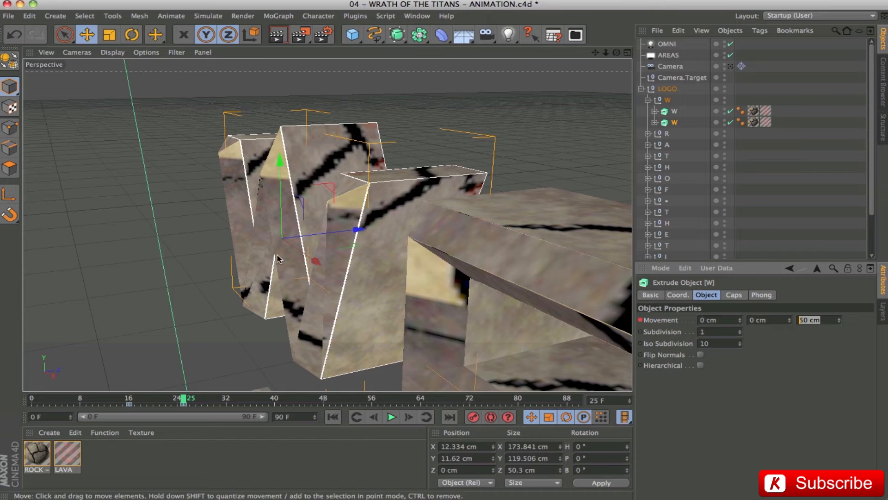
{"action": "left_click_drag", "start_coordinate": [366, 286], "coordinate": [402, 282], "text": "alt"}
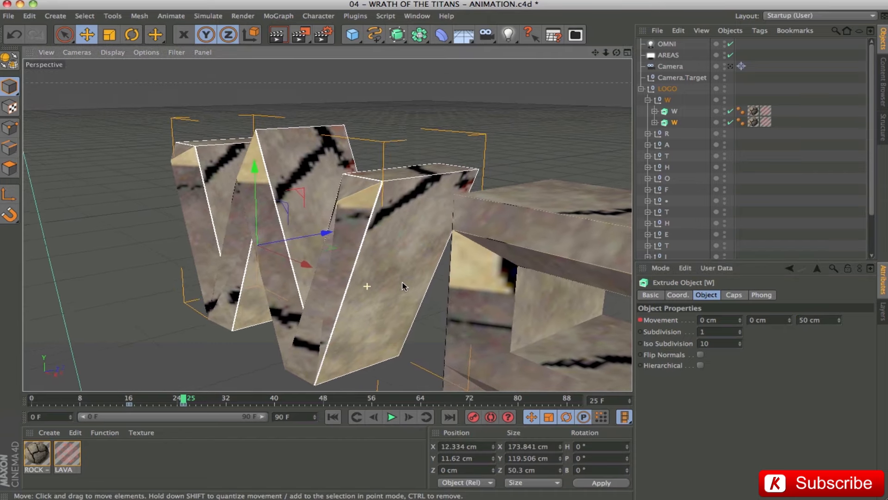
Collapse and select the LOGO group, frame the whole logo and inspect it from an angle at frame 25.
{"action": "left_click", "coordinate": [641, 88]}
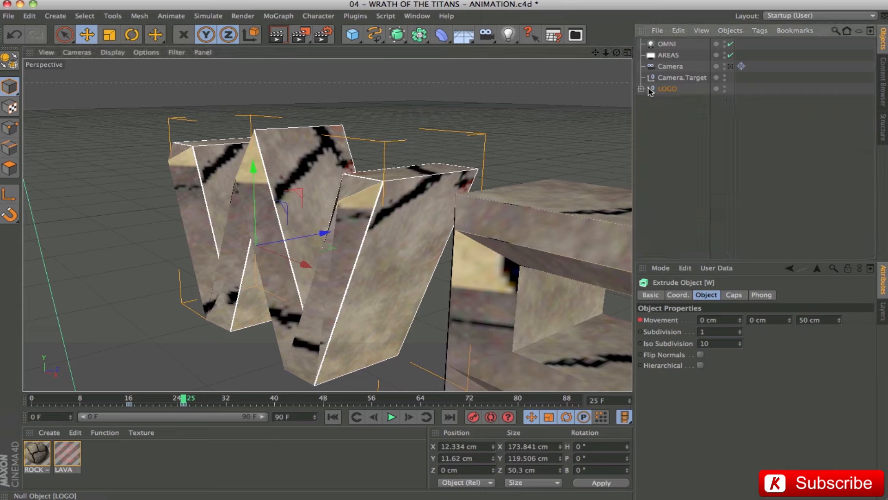
{"action": "key", "text": "o"}
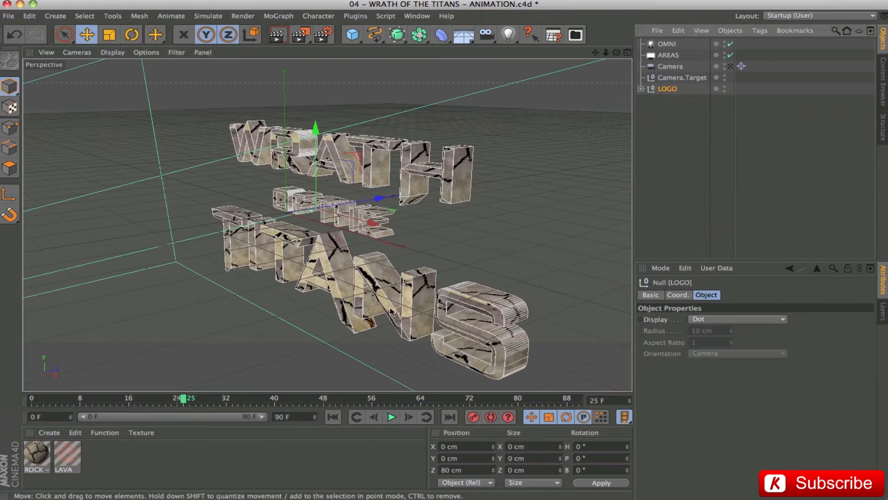
{"action": "left_click_drag", "start_coordinate": [383, 269], "coordinate": [393, 227]}
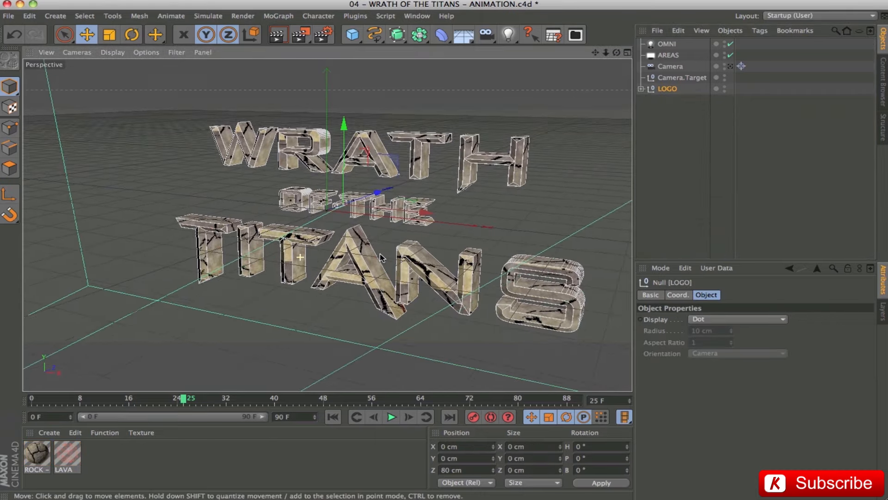
{"action": "scroll", "coordinate": [537, 199], "scroll_direction": "up", "scroll_amount": 2}
{"action": "left_click_drag", "start_coordinate": [596, 53], "coordinate": [563, 50]}
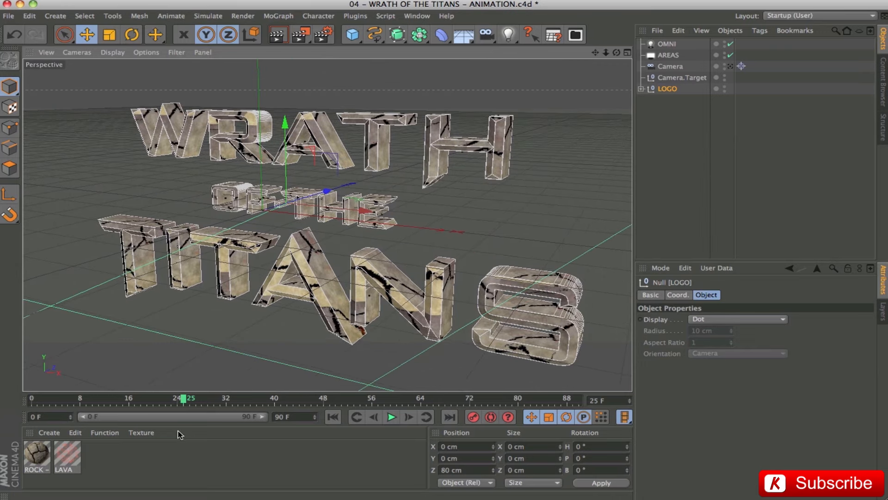
Deselect the logo, return to the camera view and jump to the end of the animation.
{"action": "left_click", "coordinate": [682, 148]}
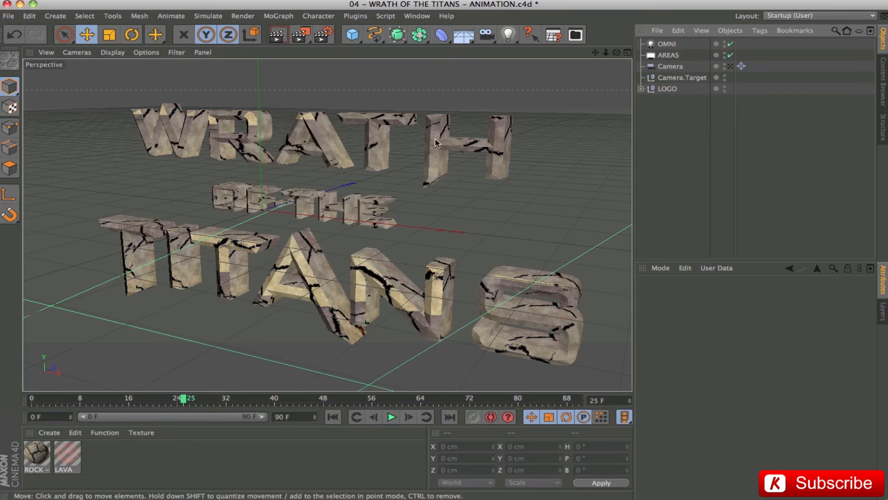
{"action": "left_click", "coordinate": [730, 66]}
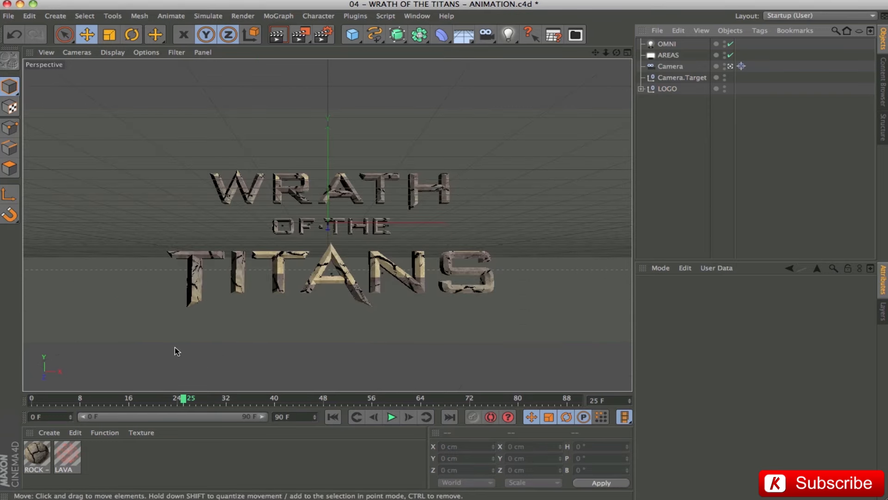
{"action": "left_click", "coordinate": [449, 417]}
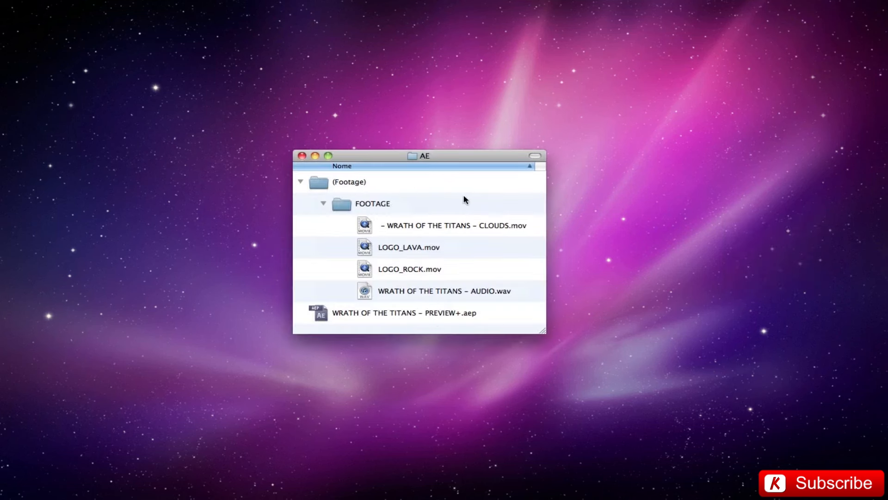
Switch to the AE folder in Finder, preview the WRATH OF THE TITANS – CLOUDS.mov clip at several moments and open the LOGO_LAVA.mov preview.
{"action": "left_click", "coordinate": [410, 226]}
{"action": "key", "text": "space"}
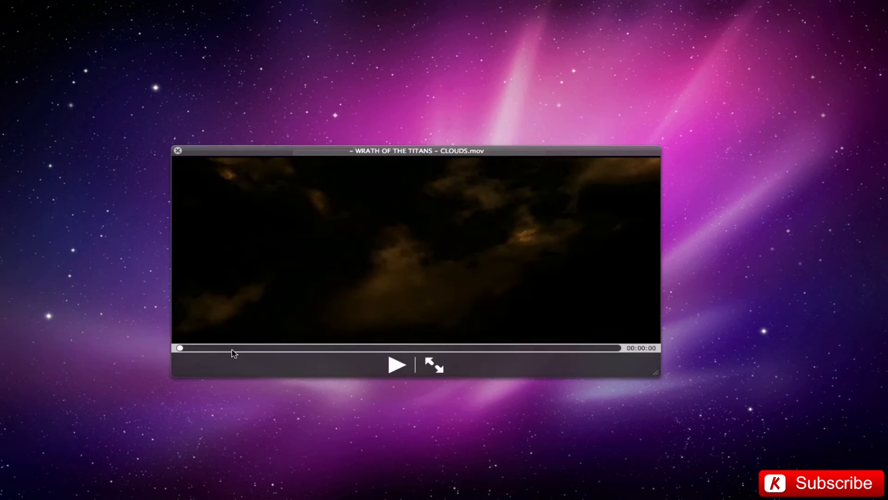
{"action": "left_click", "coordinate": [233, 348]}
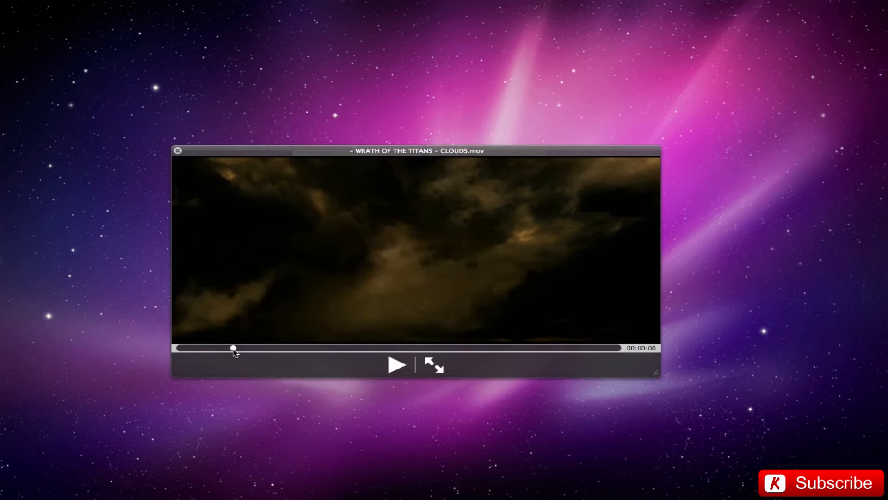
{"action": "left_click", "coordinate": [510, 348]}
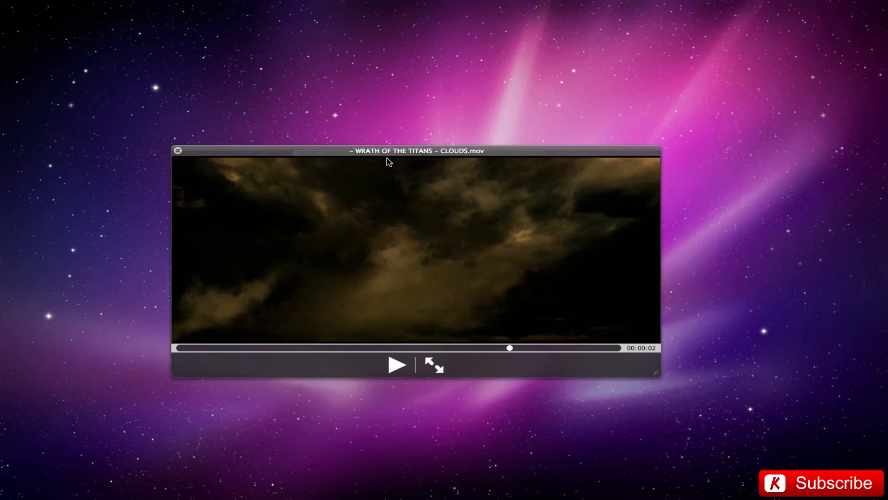
{"action": "key", "text": "Down"}
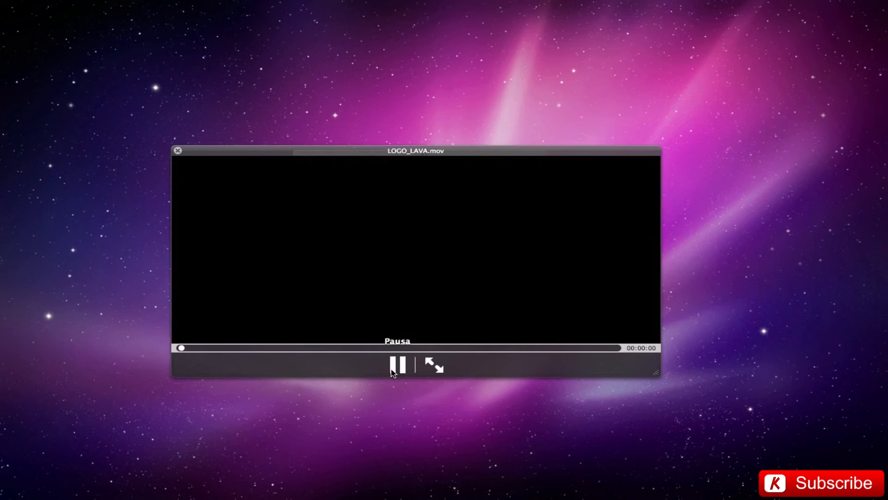
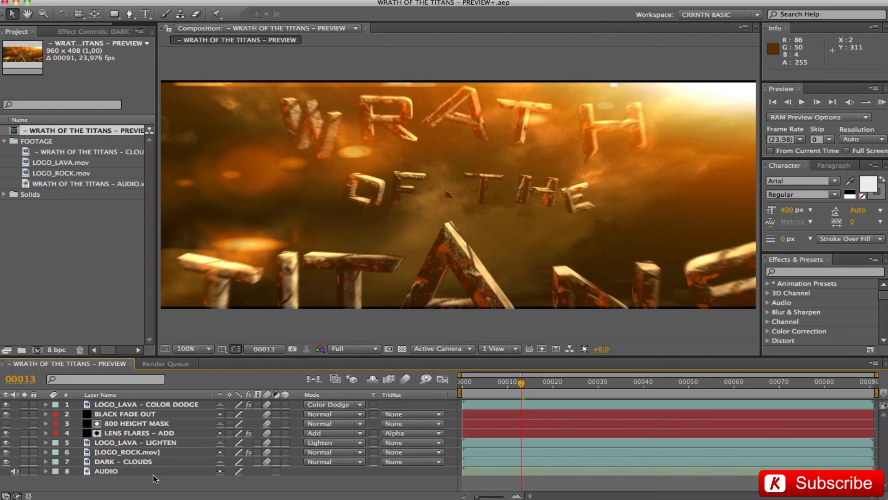
Select and solo the DARK – CLOUDS layer and show its effect controls.
{"action": "left_click", "coordinate": [106, 462]}
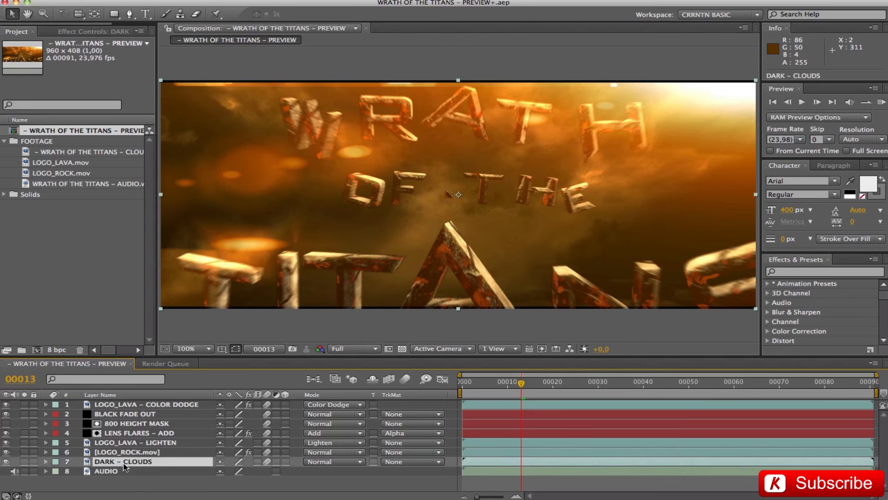
{"action": "left_click", "coordinate": [24, 461]}
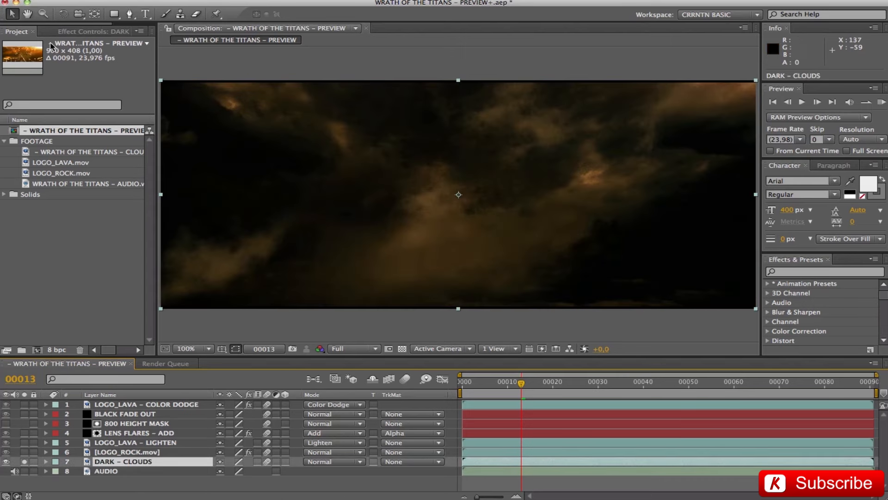
{"action": "left_click", "coordinate": [93, 31]}
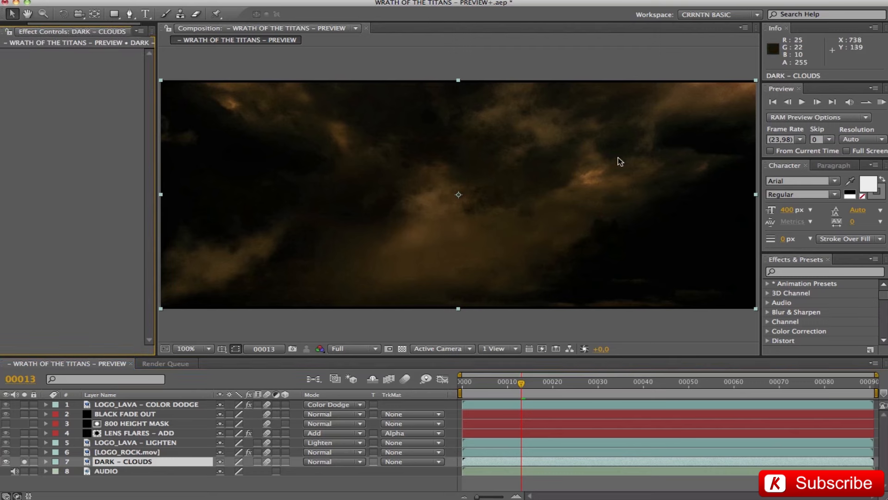
Solo and select LOGO_ROCK.mov, reveal its keyframed properties and enlarge the timeline to fit them.
{"action": "left_click", "coordinate": [24, 451]}
{"action": "left_click", "coordinate": [106, 452]}
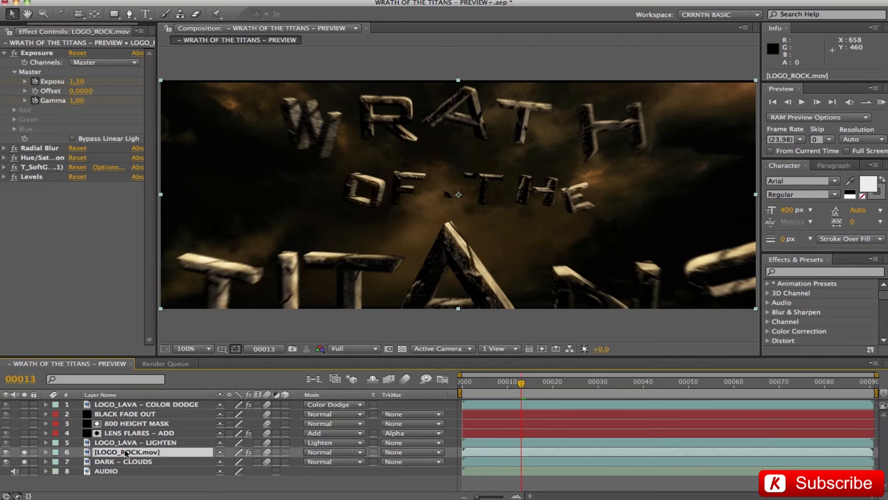
{"action": "key", "text": "u"}
{"action": "left_click_drag", "start_coordinate": [396, 357], "coordinate": [370, 298]}
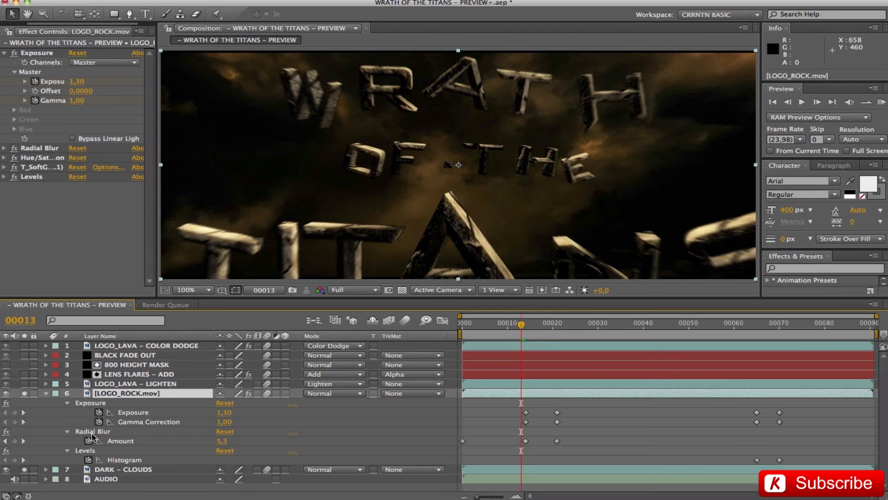
Unsolo DARK – CLOUDS, turn on the transparency grid and scrub between frames 0 and 14 to examine the rock logo's Radial Blur animation.
{"action": "left_click_drag", "start_coordinate": [520, 329], "coordinate": [462, 325]}
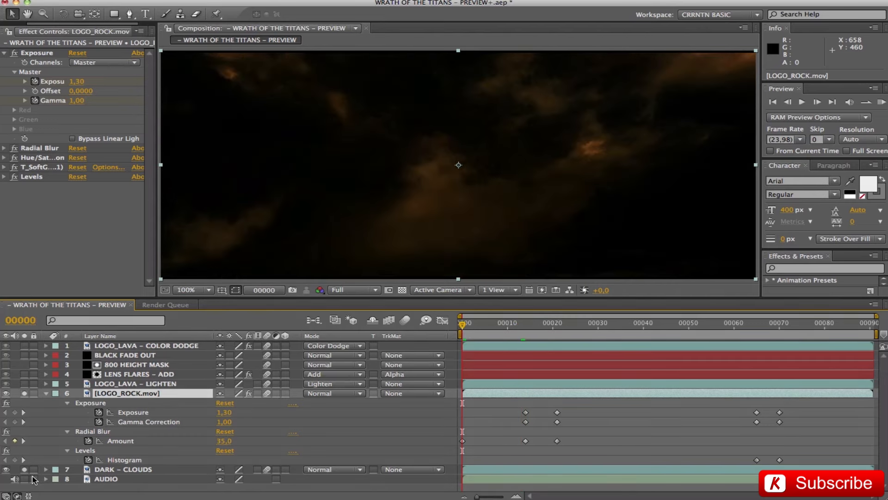
{"action": "left_click", "coordinate": [25, 469]}
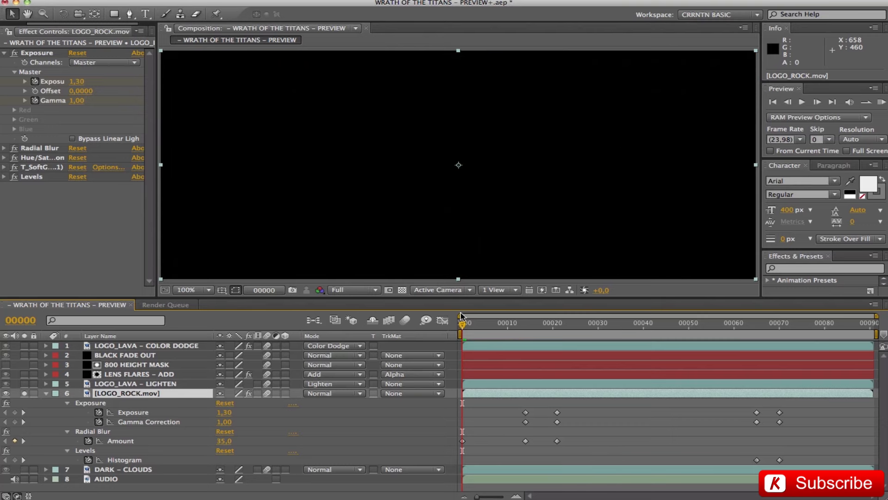
{"action": "left_click", "coordinate": [402, 290]}
{"action": "left_click", "coordinate": [486, 323]}
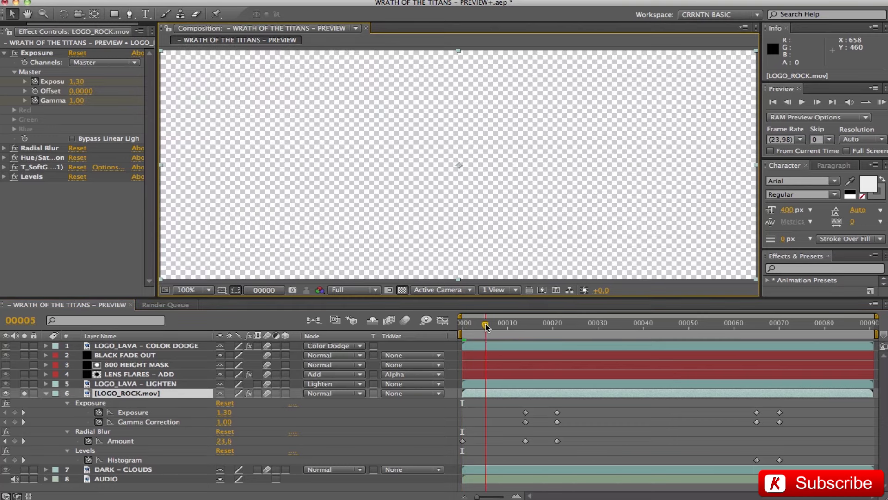
{"action": "left_click_drag", "start_coordinate": [487, 325], "coordinate": [507, 329]}
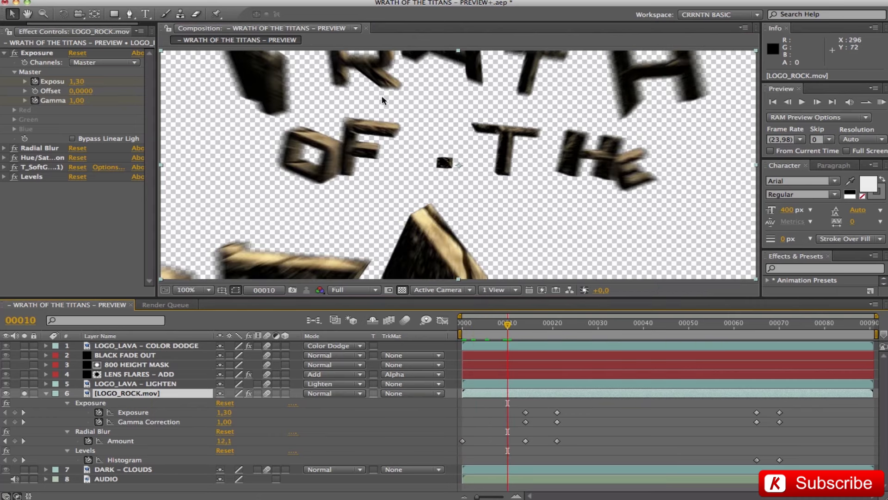
{"action": "left_click_drag", "start_coordinate": [503, 329], "coordinate": [462, 330]}
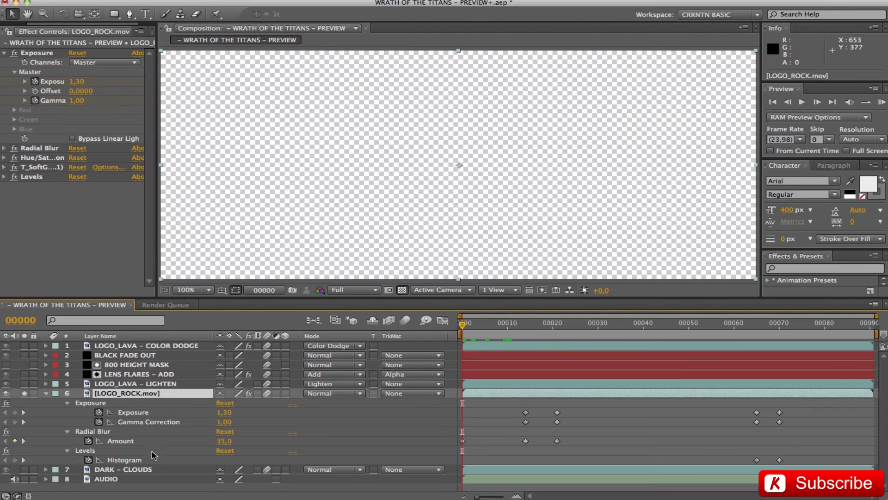
{"action": "left_click_drag", "start_coordinate": [518, 329], "coordinate": [525, 329]}
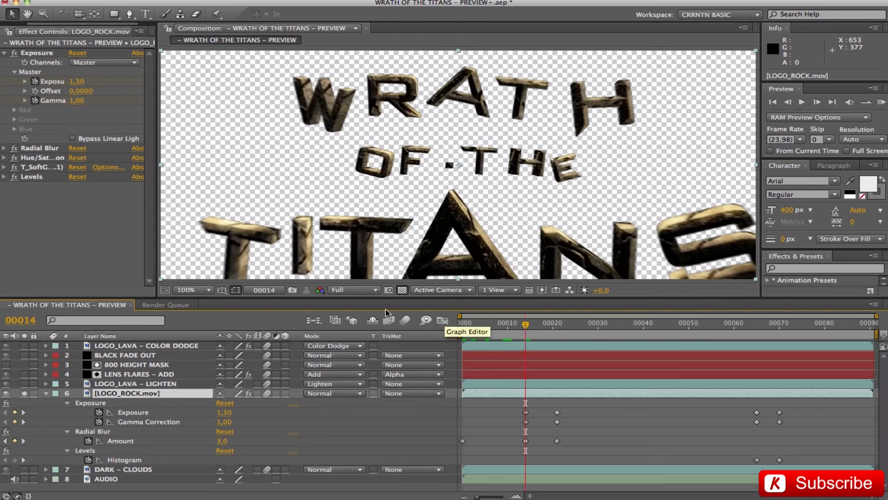
Compare the rock logo's Exposure, Gamma Correction and Radial Blur keyframes at frames 14 and 21.
{"action": "left_click", "coordinate": [556, 326]}
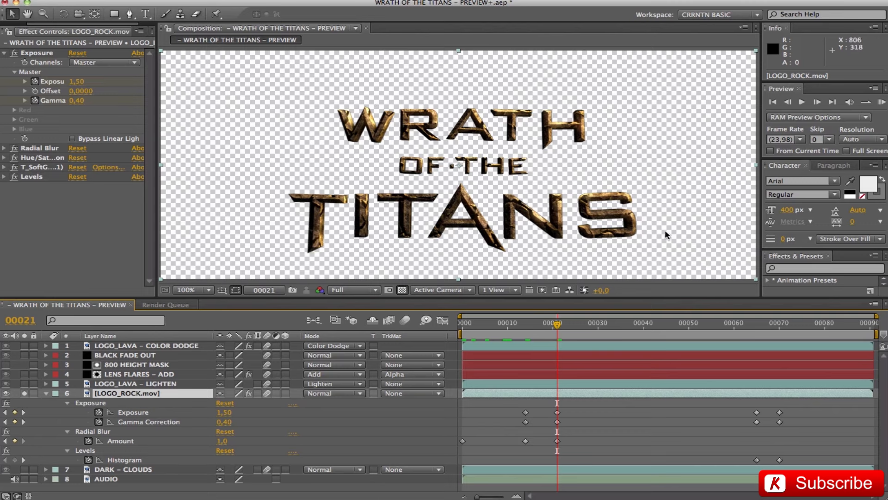
{"action": "mouse_move", "coordinate": [525, 439]}
{"action": "left_click", "coordinate": [527, 324]}
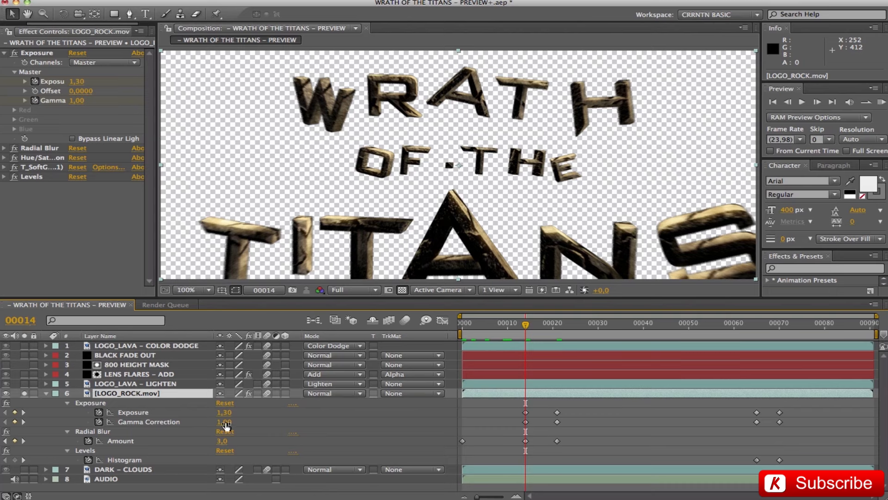
{"action": "left_click", "coordinate": [558, 329]}
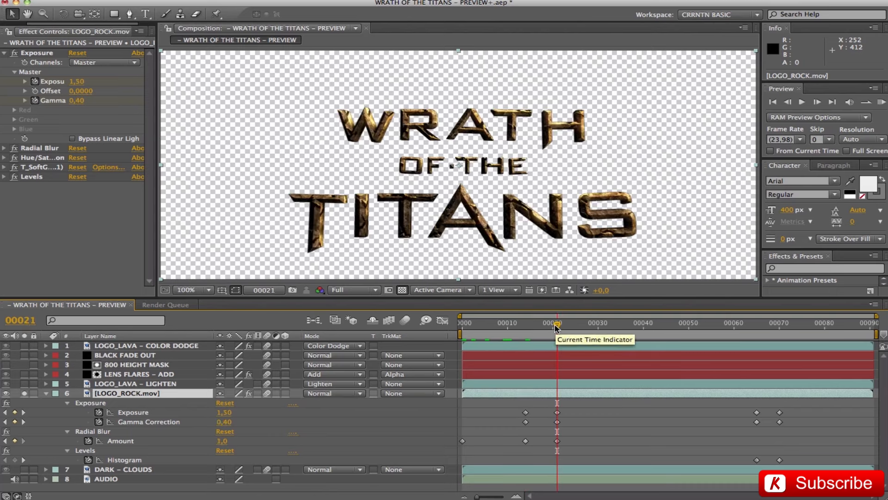
Turn off the transparency grid, solo DARK – CLOUDS again and toggle LOGO_ROCK.mov's Exposure effect off and on to compare the logo.
{"action": "left_click", "coordinate": [402, 289]}
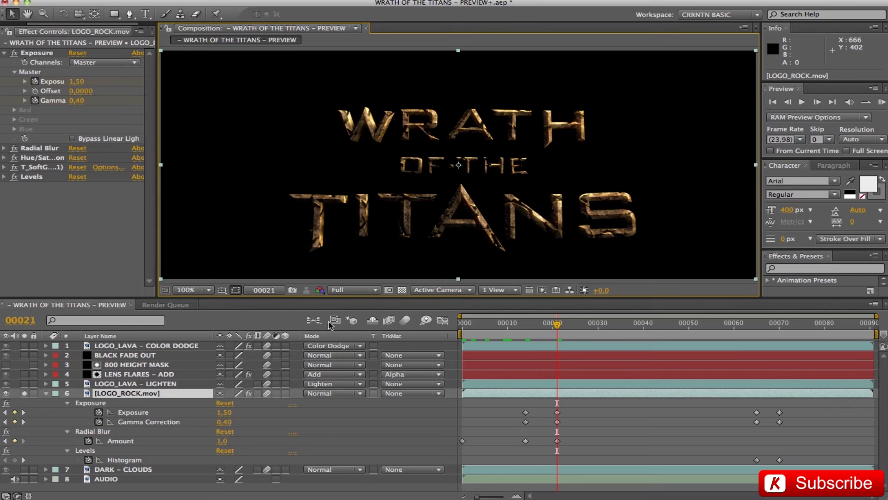
{"action": "left_click", "coordinate": [6, 404]}
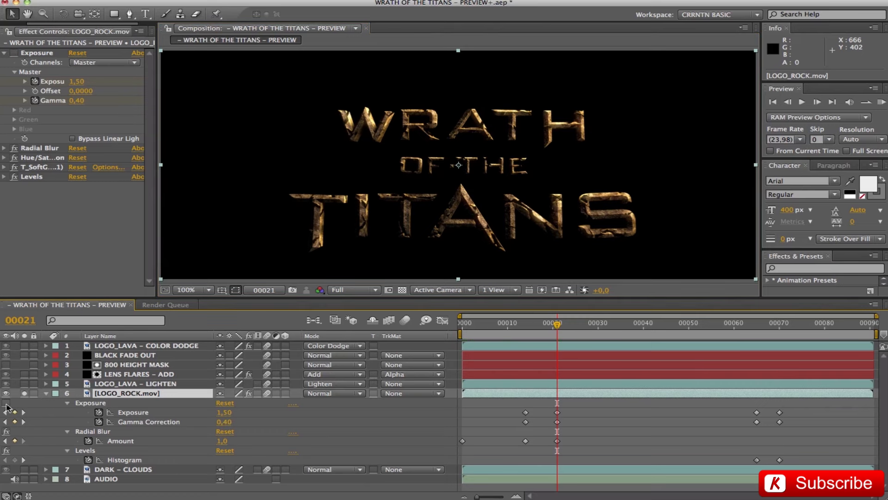
{"action": "left_click", "coordinate": [6, 403]}
{"action": "left_click", "coordinate": [25, 469]}
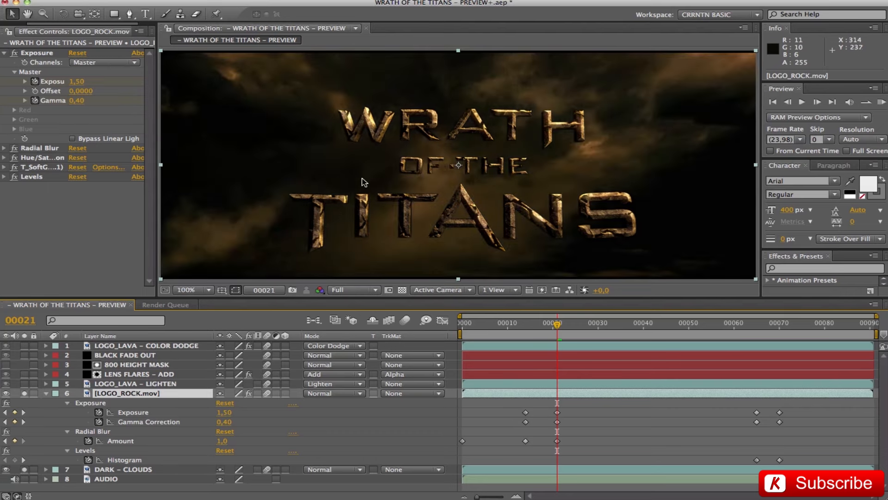
{"action": "left_click", "coordinate": [6, 403]}
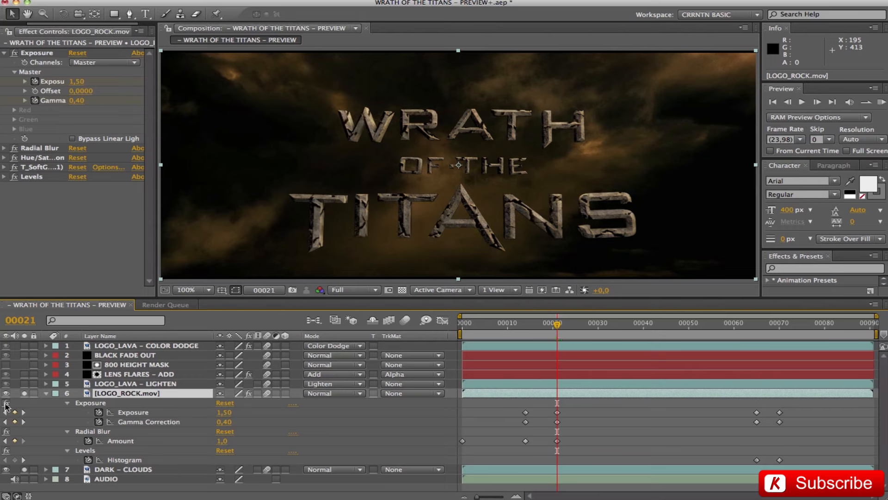
{"action": "left_click", "coordinate": [6, 403]}
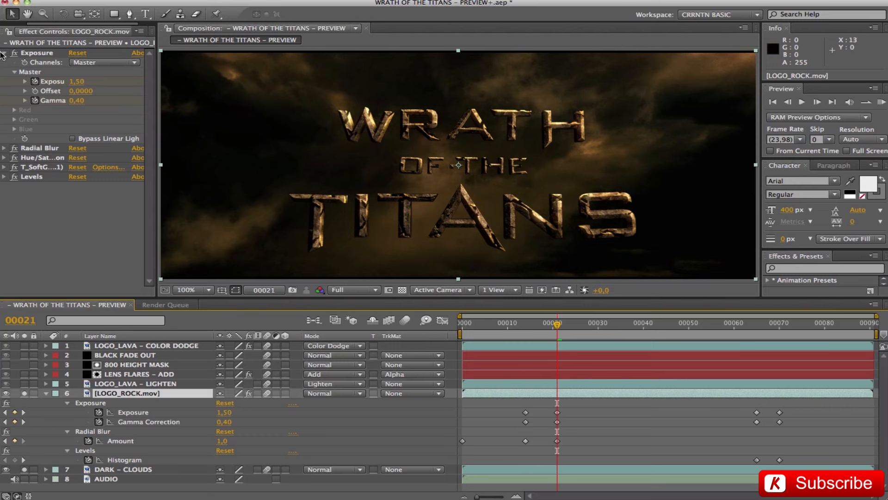
Temporarily disable the rock logo's Hue/Saturation, soft glow and Levels effects, then inspect the Hue/Saturation settings with that effect re-enabled.
{"action": "left_click", "coordinate": [4, 54]}
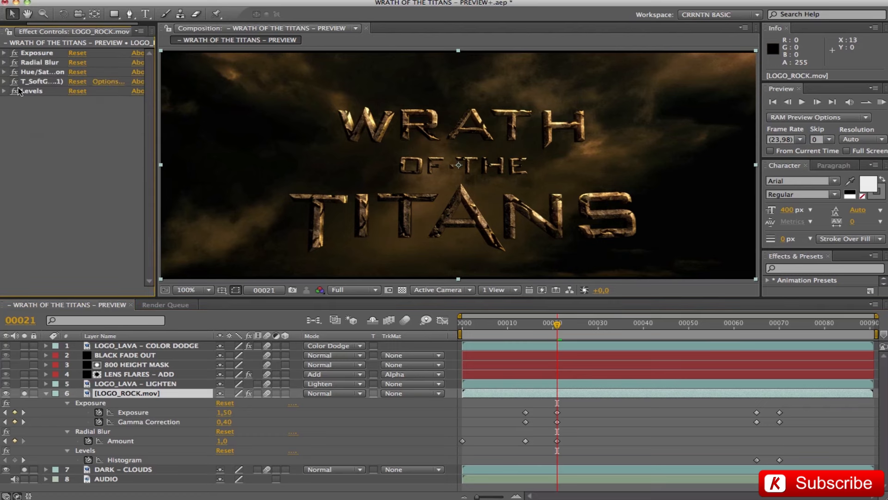
{"action": "left_click", "coordinate": [1, 74]}
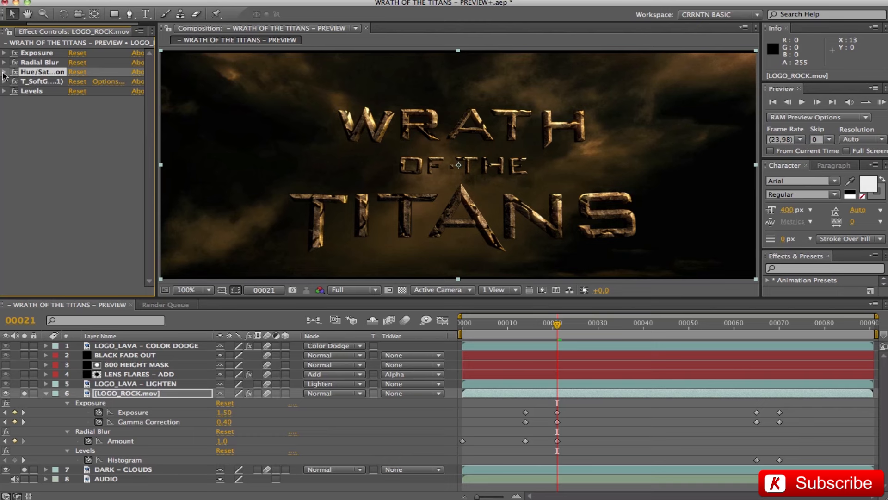
{"action": "left_click_drag", "start_coordinate": [12, 73], "coordinate": [14, 92]}
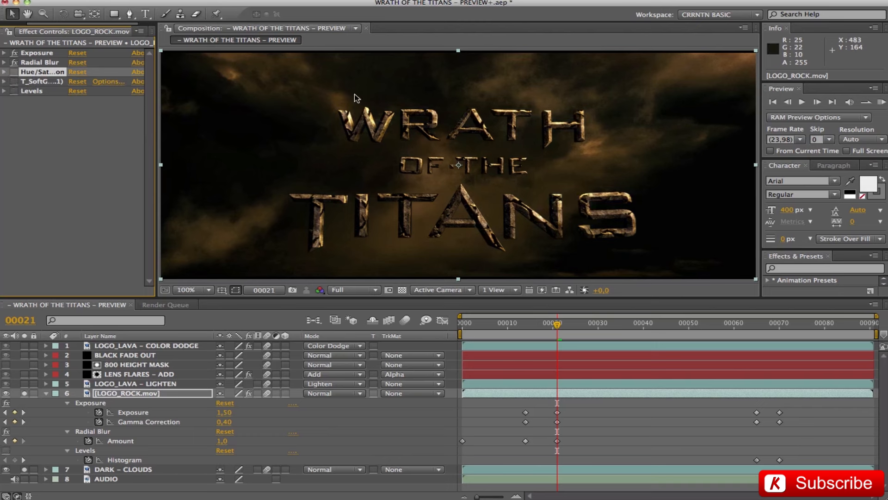
{"action": "left_click", "coordinate": [4, 72]}
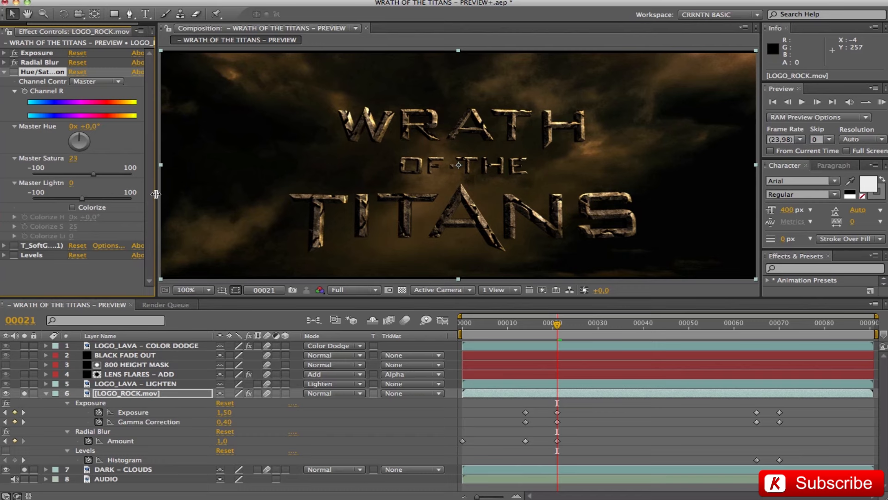
{"action": "left_click_drag", "start_coordinate": [156, 194], "coordinate": [160, 193]}
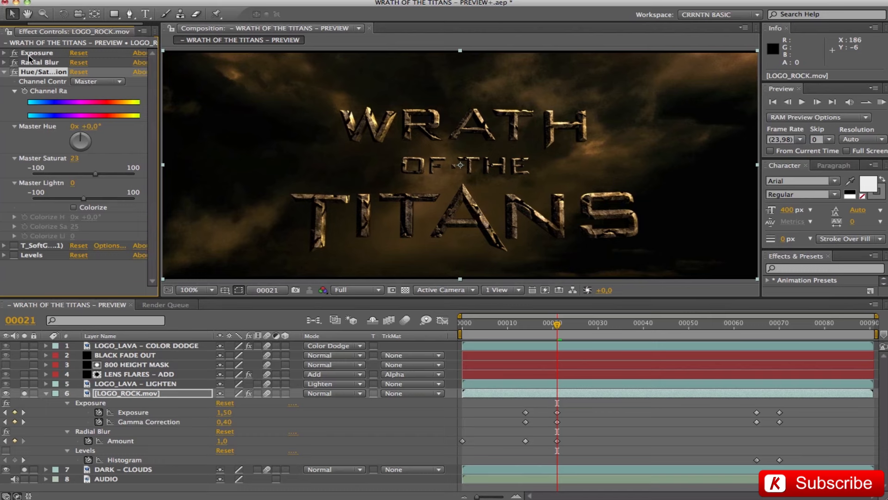
{"action": "left_click", "coordinate": [4, 72]}
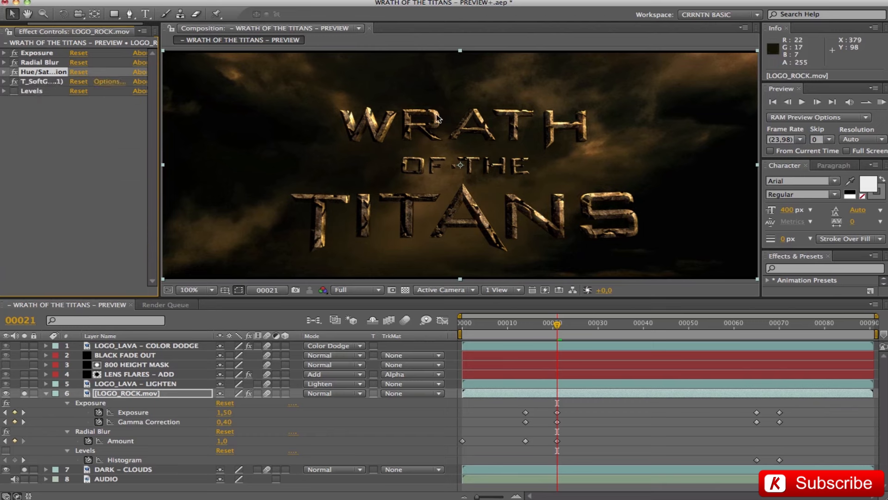
Examine the T_SoftGlow settings on LOGO_ROCK.mov, including the Blending method kept at Screen, and collapse the effect.
{"action": "left_click", "coordinate": [4, 81]}
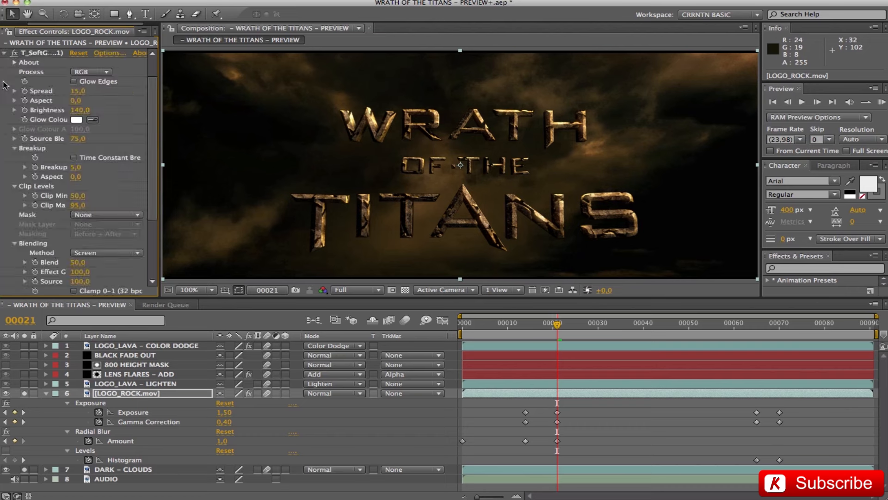
{"action": "left_click", "coordinate": [15, 243]}
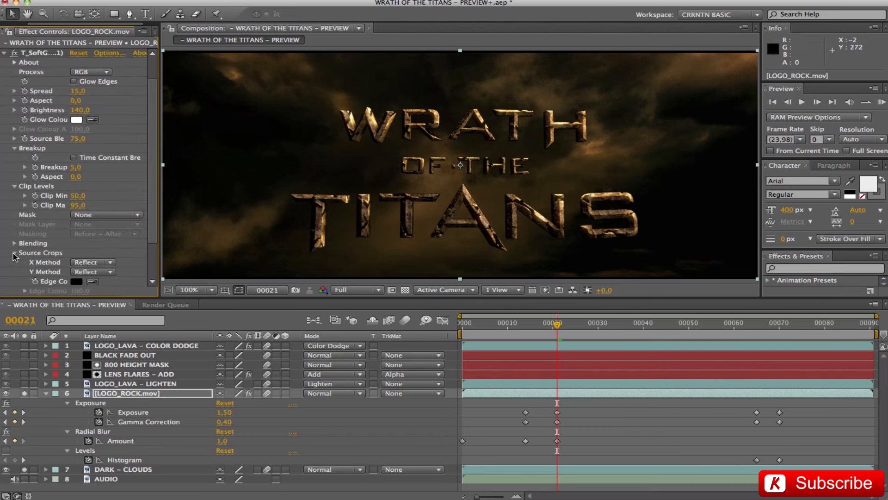
{"action": "left_click", "coordinate": [15, 253]}
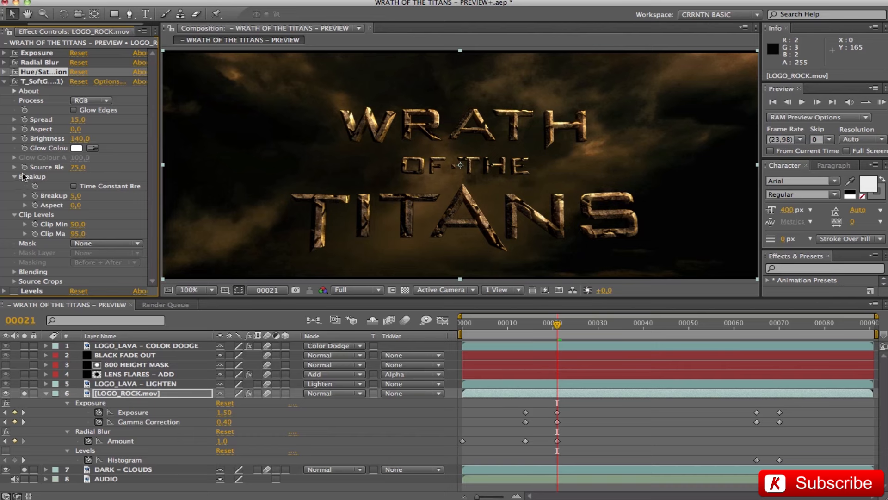
{"action": "left_click", "coordinate": [13, 177]}
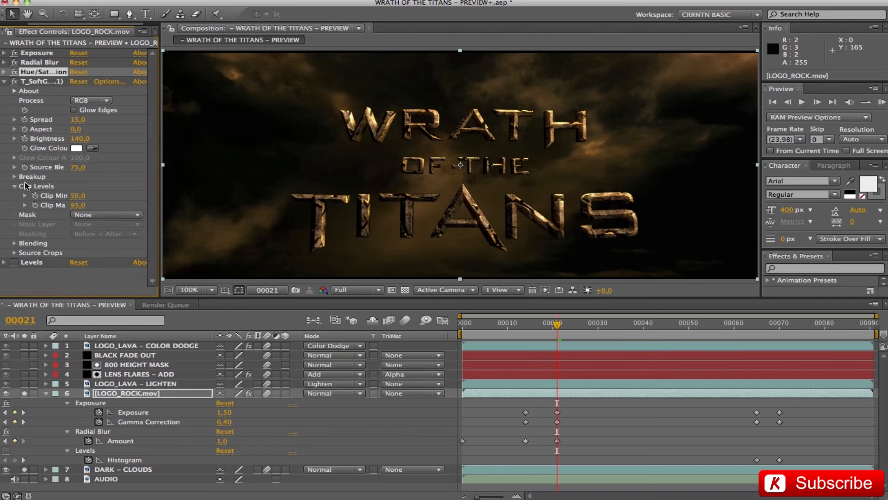
{"action": "left_click", "coordinate": [15, 244]}
{"action": "left_click", "coordinate": [99, 253]}
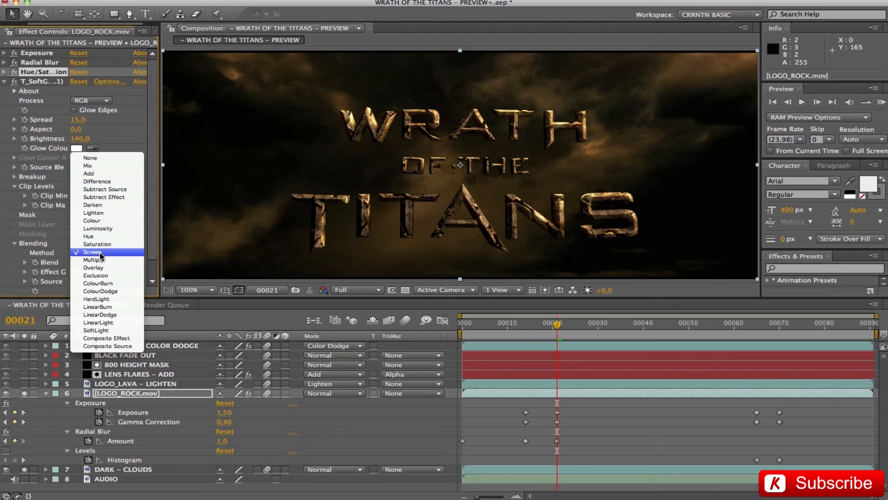
{"action": "left_click", "coordinate": [95, 252]}
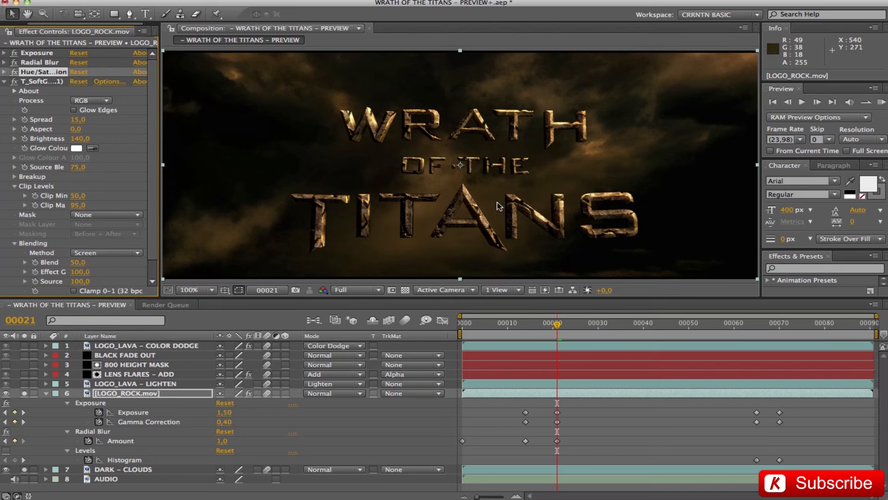
{"action": "left_click", "coordinate": [6, 81]}
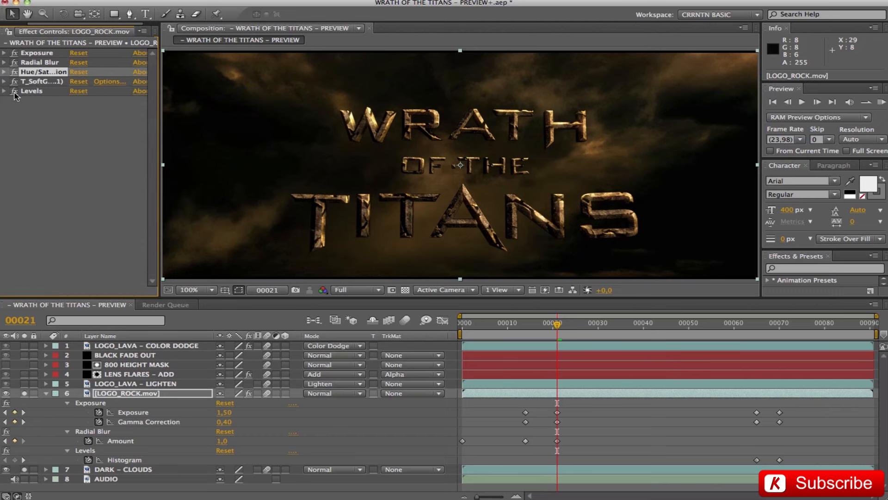
Select the Levels effect on LOGO_ROCK.mov and compare the logo at its Histogram keyframes on frames 65 and 70.
{"action": "left_click", "coordinate": [32, 91]}
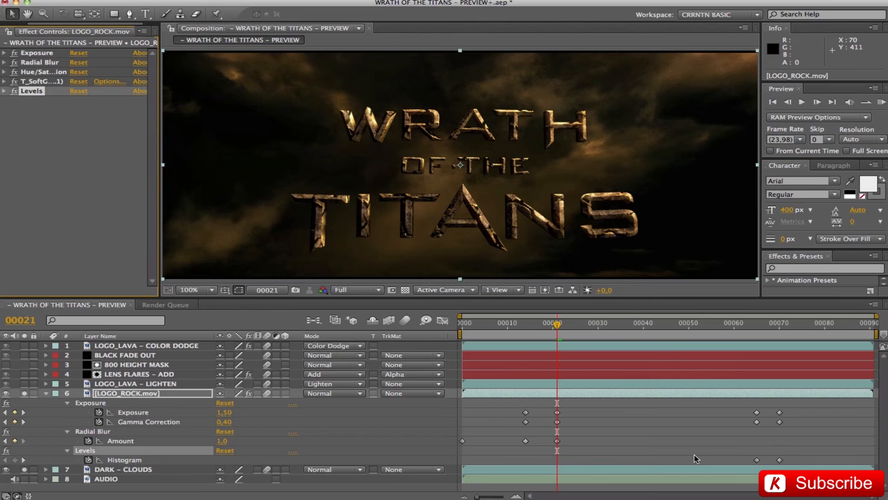
{"action": "left_click", "coordinate": [757, 323]}
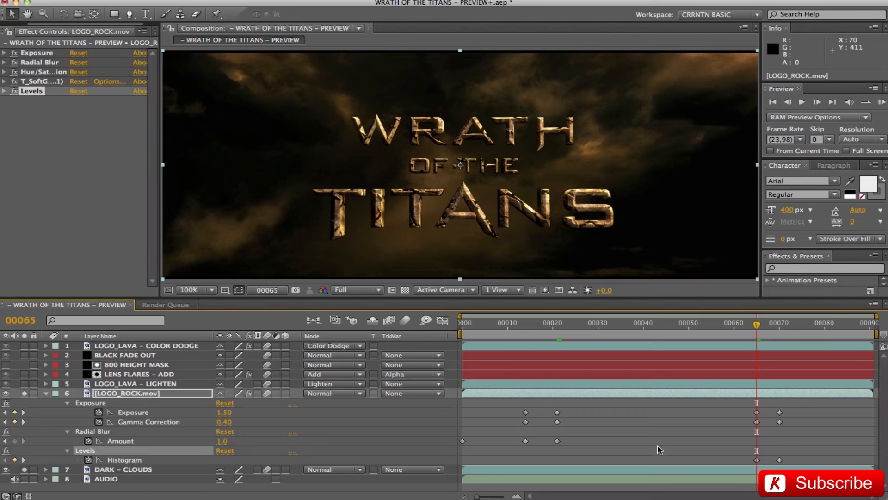
{"action": "left_click", "coordinate": [780, 326]}
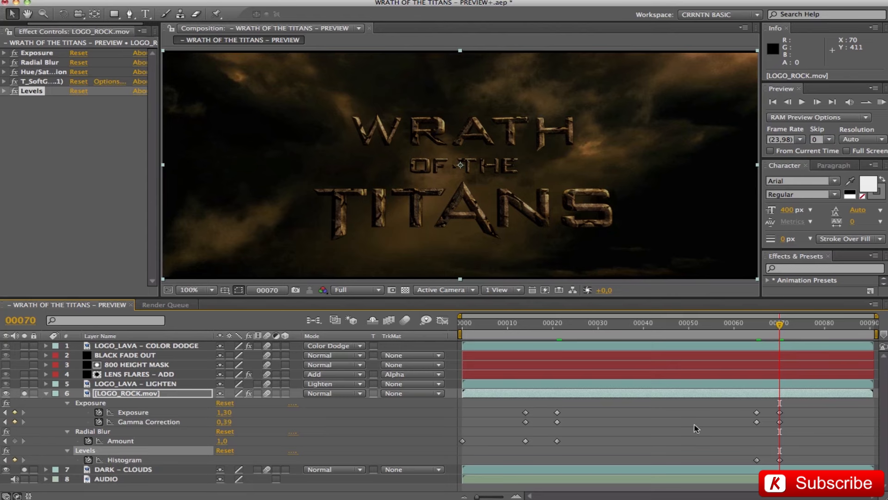
Examine the Levels histogram settings on LOGO_ROCK.mov, compare the logo with the effect toggled, and collapse the layer's properties.
{"action": "left_click", "coordinate": [5, 91]}
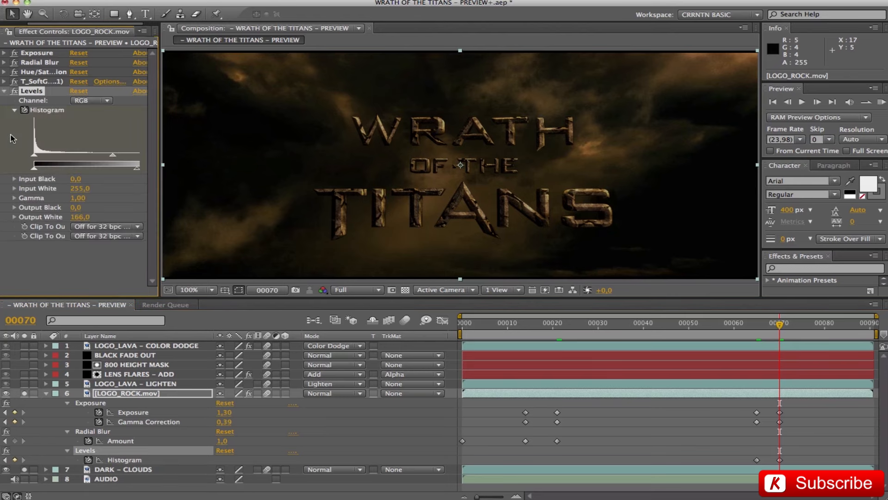
{"action": "left_click_drag", "start_coordinate": [162, 188], "coordinate": [222, 187]}
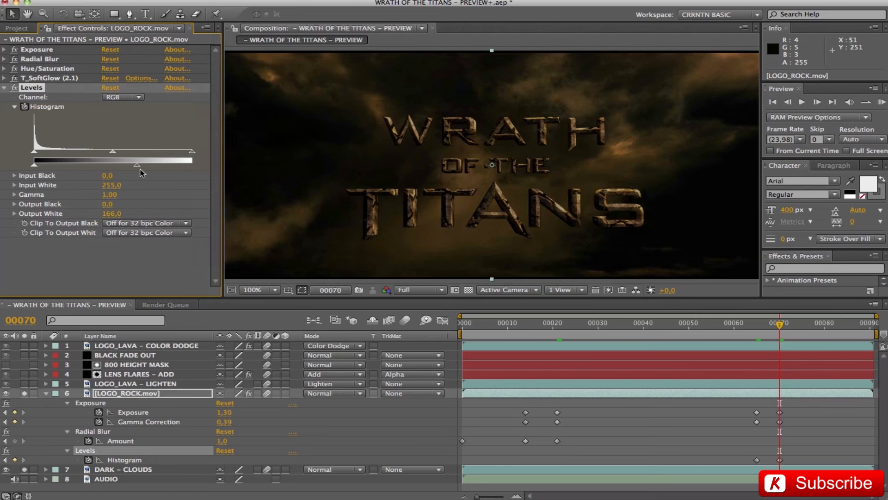
{"action": "left_click", "coordinate": [14, 88]}
{"action": "left_click_drag", "start_coordinate": [221, 167], "coordinate": [155, 158]}
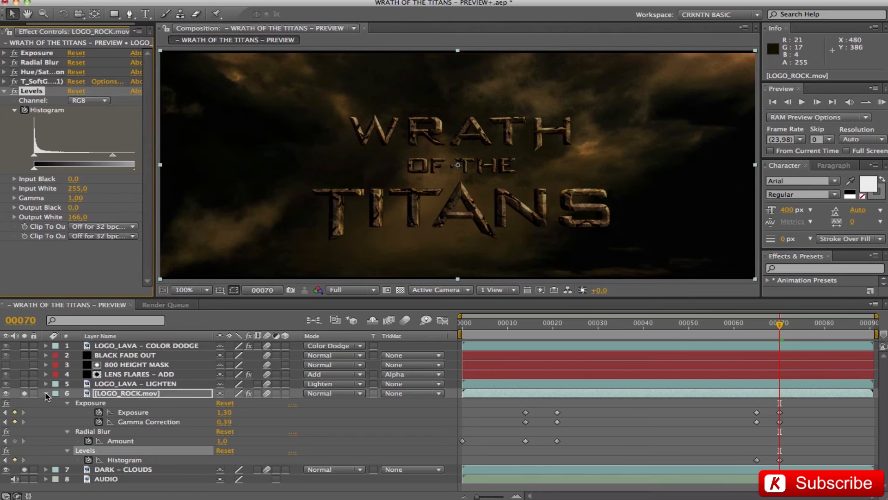
{"action": "left_click", "coordinate": [46, 394]}
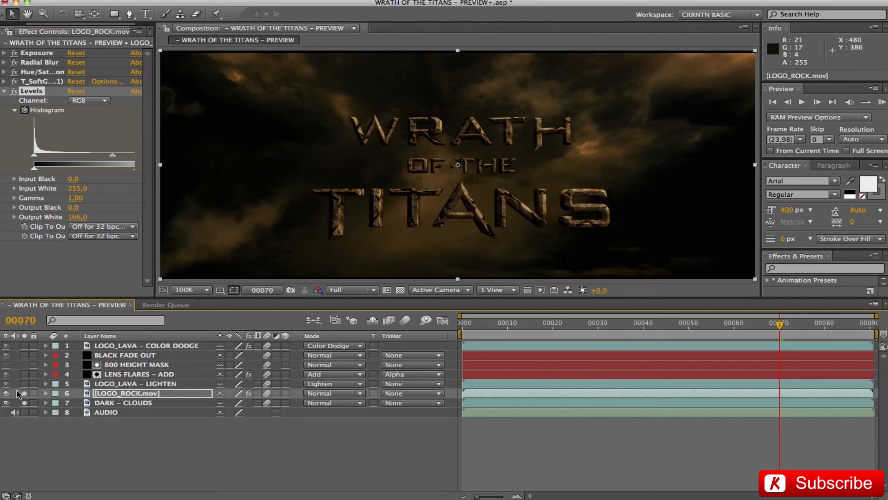
Solo LOGO_LAVA – LIGHTEN, check its Lighten blending mode and compare its Opacity keyframes on frames 7 and 16.
{"action": "left_click", "coordinate": [24, 384]}
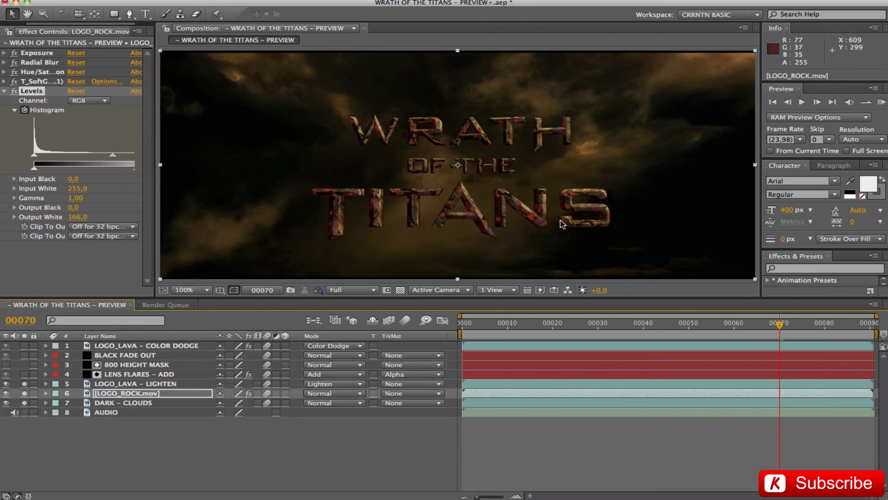
{"action": "left_click", "coordinate": [117, 385]}
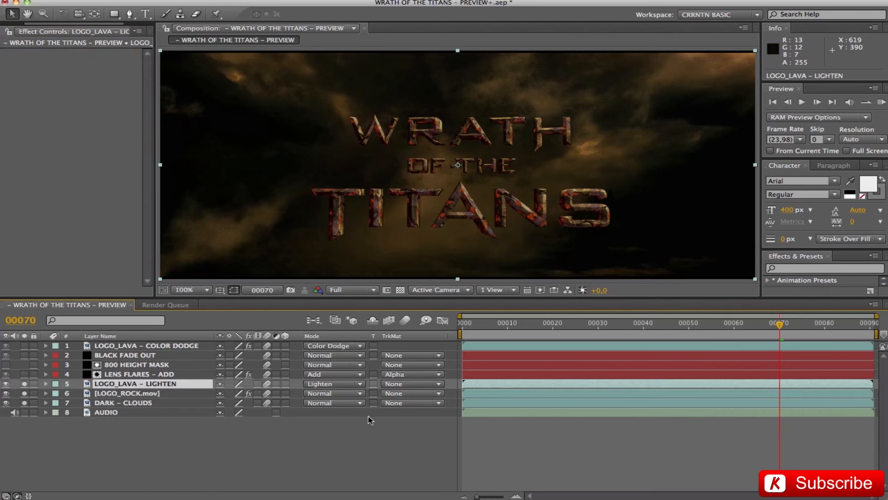
{"action": "key", "text": "t"}
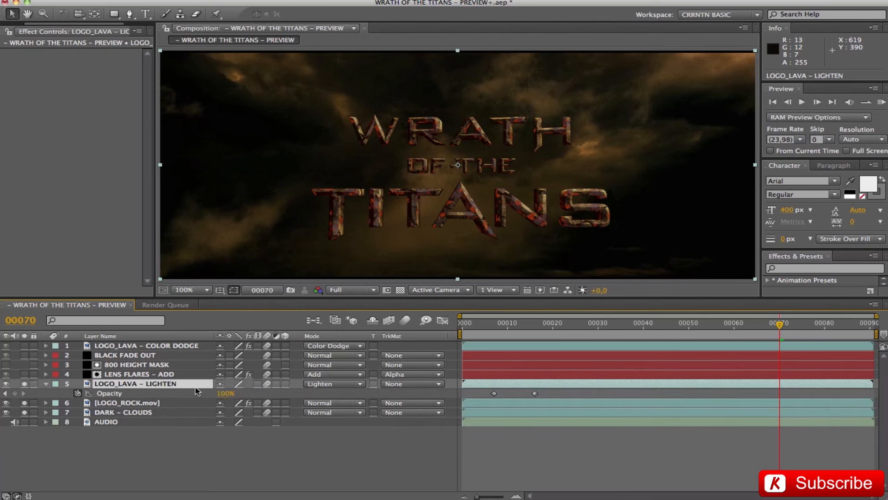
{"action": "left_click", "coordinate": [495, 326]}
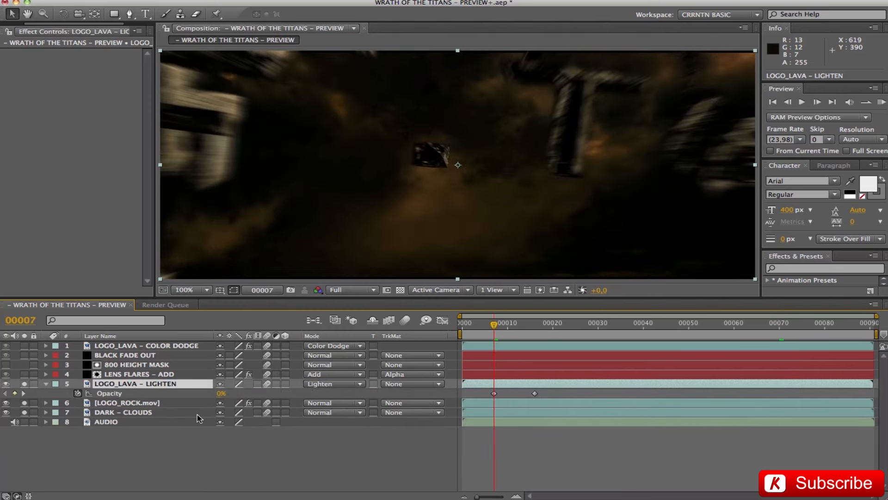
{"action": "left_click", "coordinate": [325, 384]}
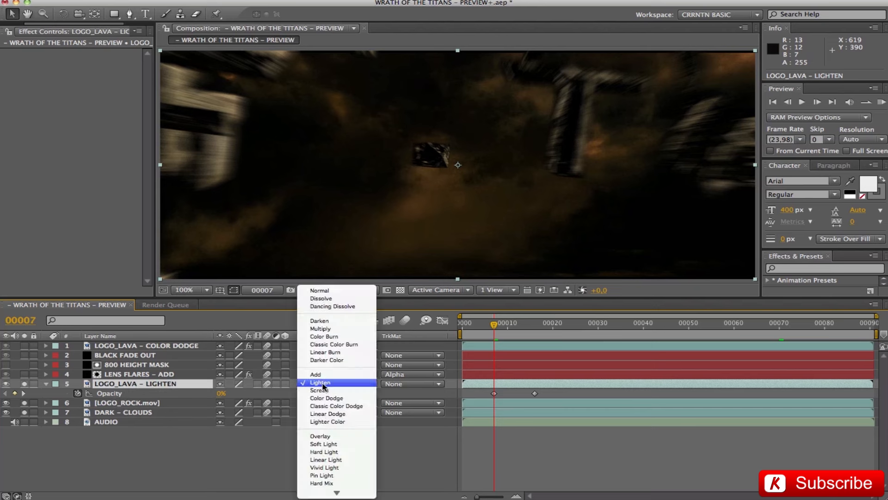
{"action": "left_click", "coordinate": [326, 386]}
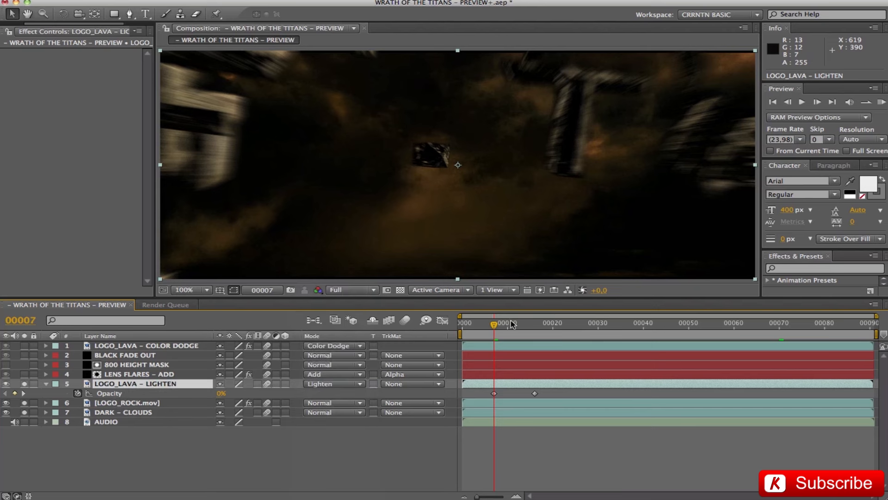
{"action": "left_click", "coordinate": [531, 323]}
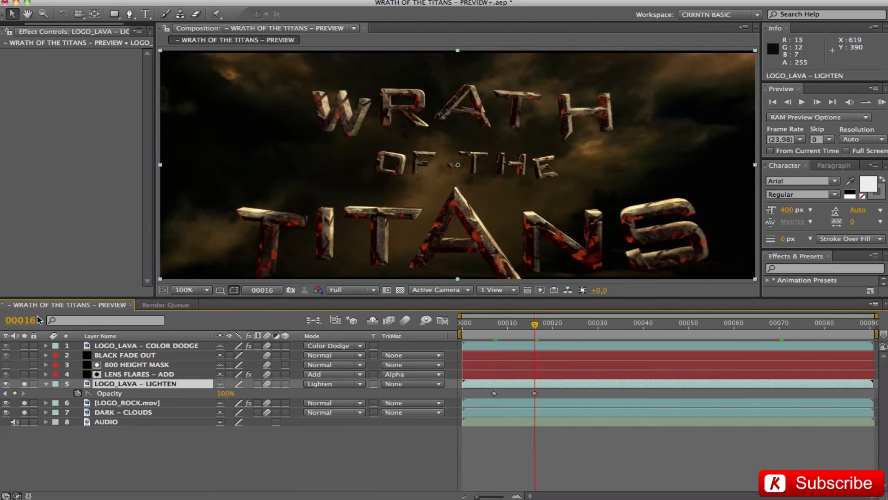
Solo LOGO_LAVA – COLOR DODGE, reveal its keyframed properties and view the logo at the Opacity keyframe on frame 38.
{"action": "left_click", "coordinate": [24, 383]}
{"action": "left_click", "coordinate": [24, 345]}
{"action": "left_click", "coordinate": [138, 347]}
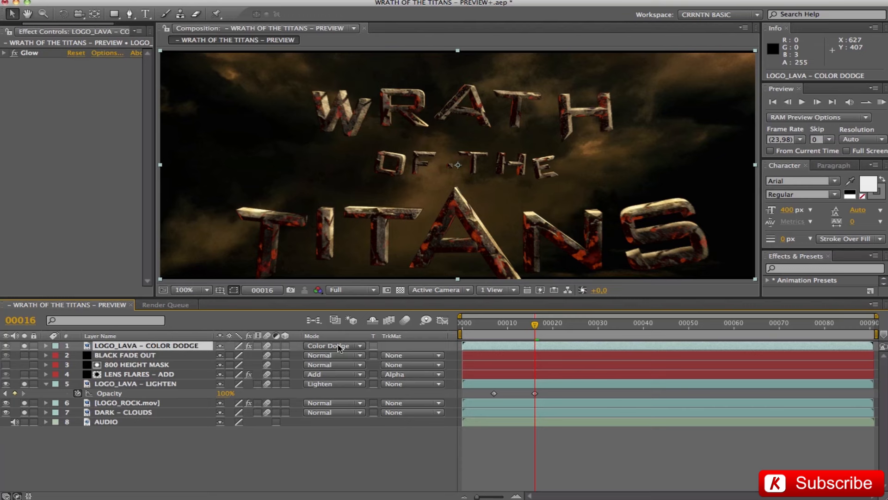
{"action": "key", "text": "u"}
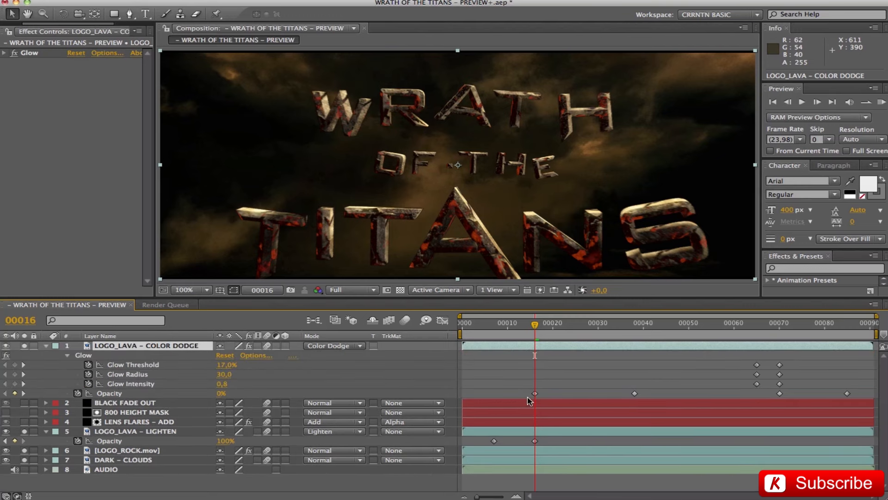
{"action": "left_click", "coordinate": [634, 324]}
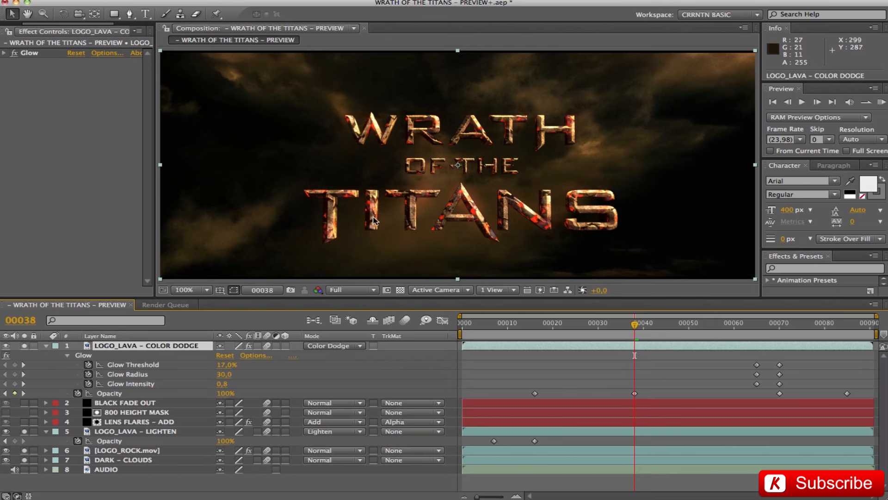
Examine the Glow effect on LOGO_LAVA – COLOR DODGE: threshold, radius, intensity and the Glow Operation kept at Overlay, comparing the logo without it.
{"action": "left_click", "coordinate": [4, 54]}
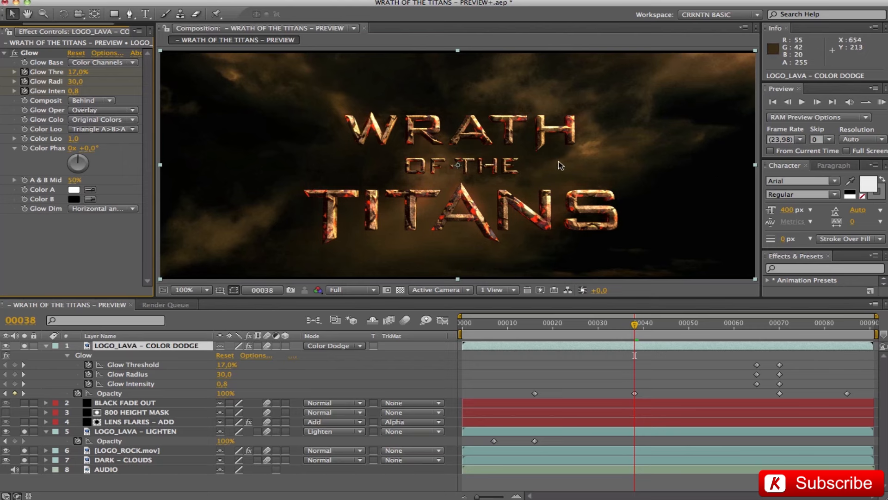
{"action": "left_click", "coordinate": [78, 73]}
{"action": "left_click", "coordinate": [78, 82]}
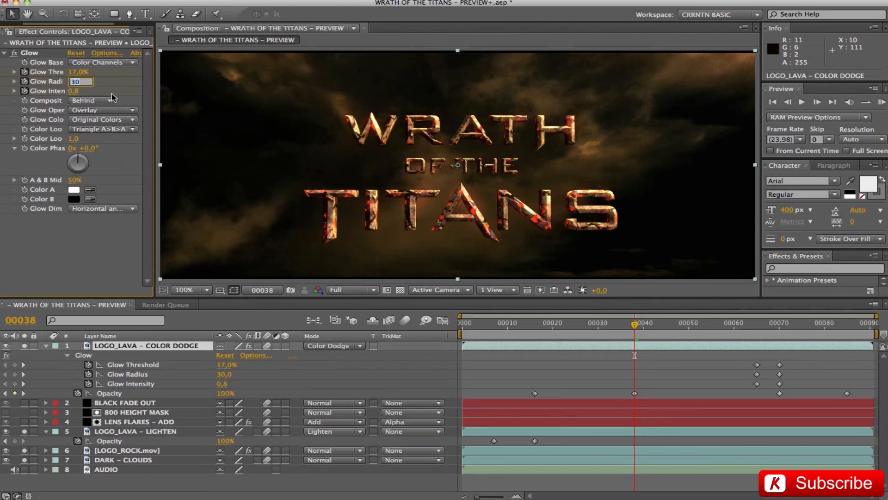
{"action": "left_click", "coordinate": [75, 92]}
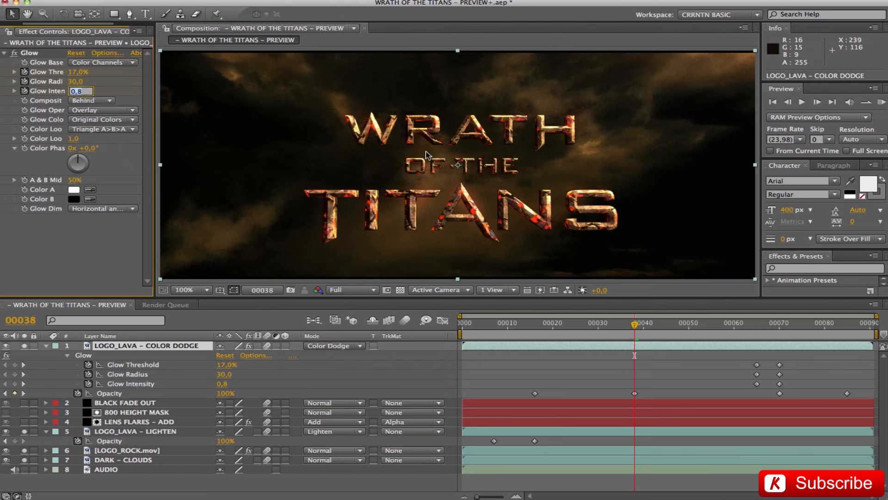
{"action": "left_click", "coordinate": [97, 110]}
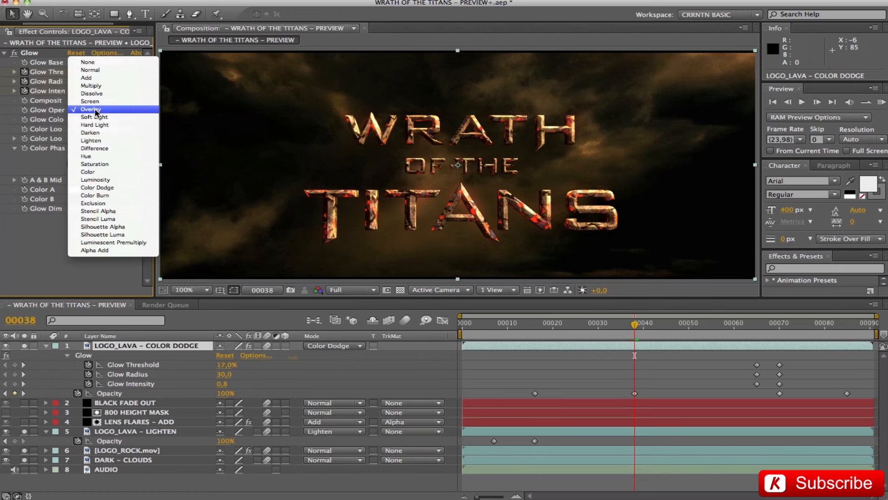
{"action": "left_click", "coordinate": [96, 110]}
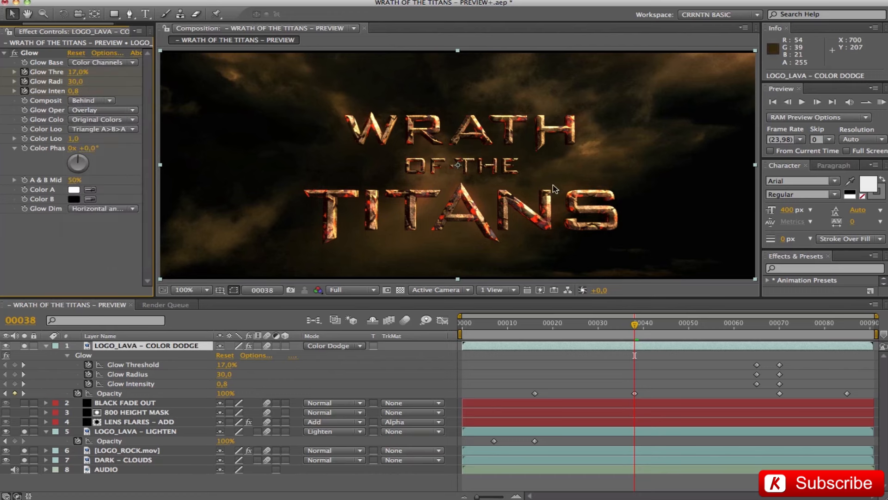
{"action": "left_click", "coordinate": [14, 54]}
Compare the Glow Threshold, Radius and Intensity keyframes of LOGO_LAVA – COLOR DODGE on frames 65 and 70, and collapse the layer.
{"action": "left_click", "coordinate": [757, 324]}
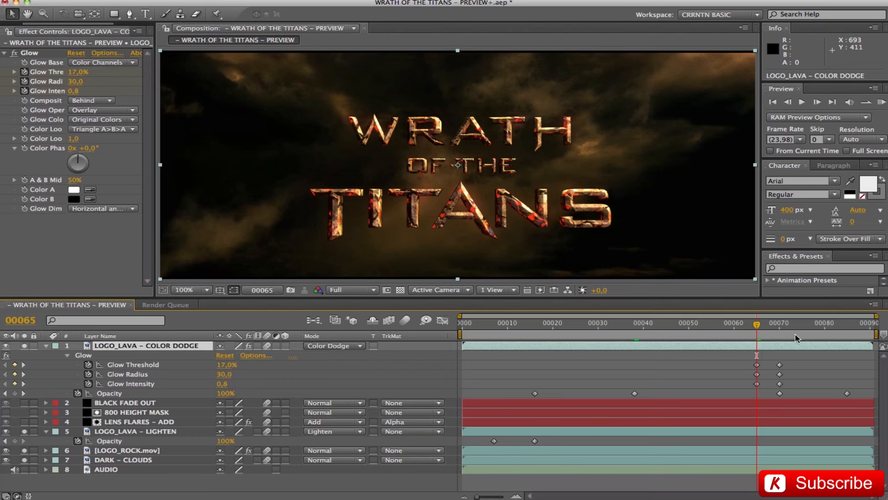
{"action": "left_click", "coordinate": [780, 324]}
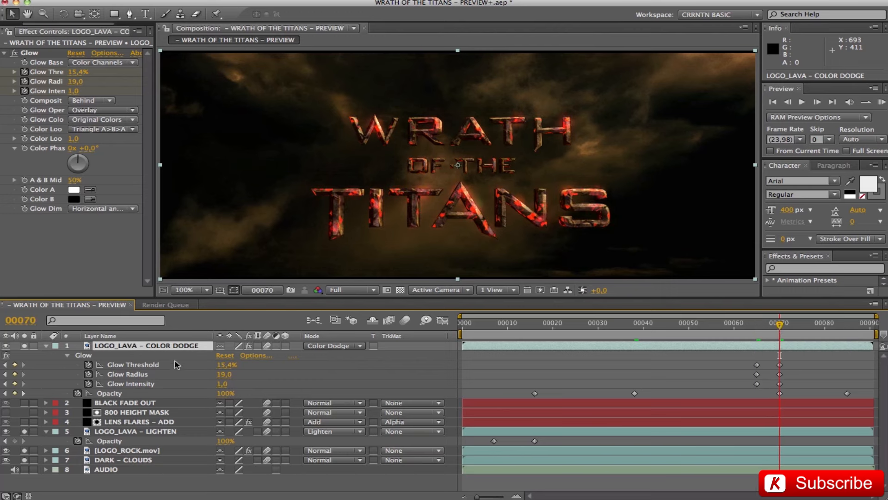
{"action": "left_click", "coordinate": [226, 365]}
{"action": "left_click", "coordinate": [223, 375]}
{"action": "left_click", "coordinate": [221, 384]}
{"action": "type", "text": "1"}
{"action": "left_click", "coordinate": [294, 386]}
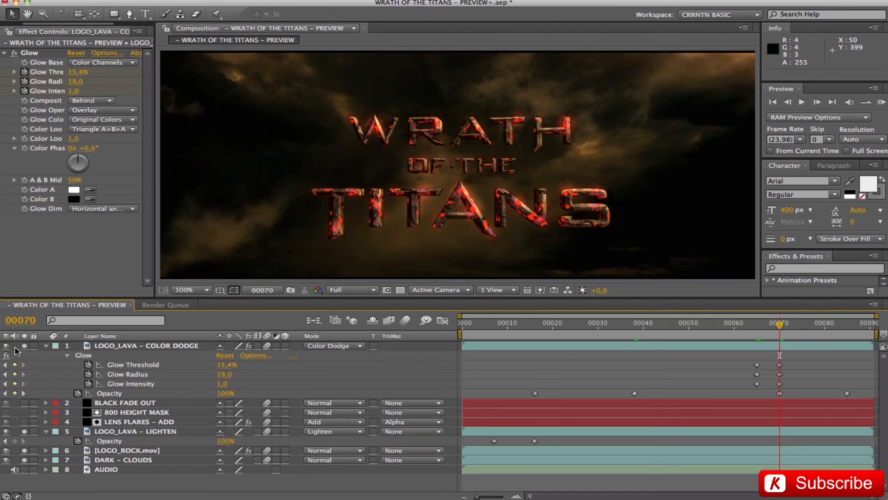
{"action": "left_click", "coordinate": [45, 346]}
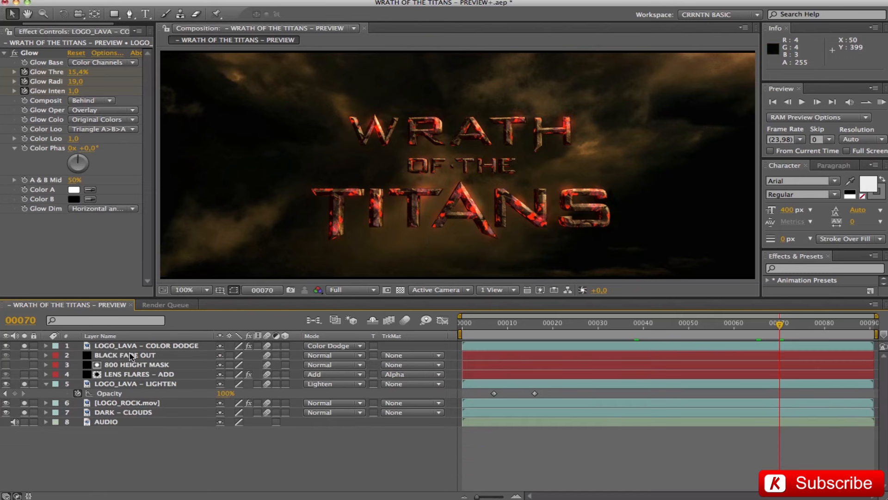
Solo BLACK FADE OUT to check its effect on the logo, and clear the solo state of all layers.
{"action": "left_click", "coordinate": [24, 355]}
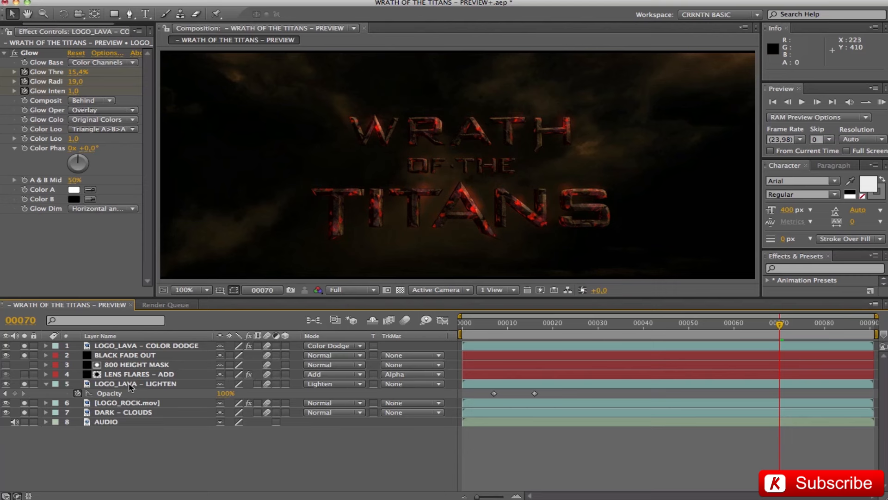
{"action": "left_click_drag", "start_coordinate": [25, 345], "coordinate": [26, 423]}
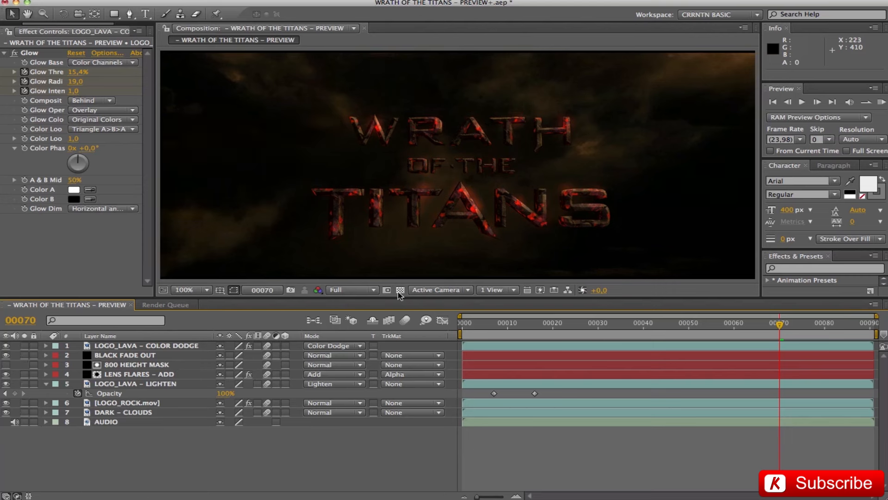
Solo LENS FLARES – ADD at frame 0 and hide the Opacity property of LOGO_LAVA – LIGHTEN.
{"action": "left_click", "coordinate": [24, 374]}
{"action": "key", "text": "Home"}
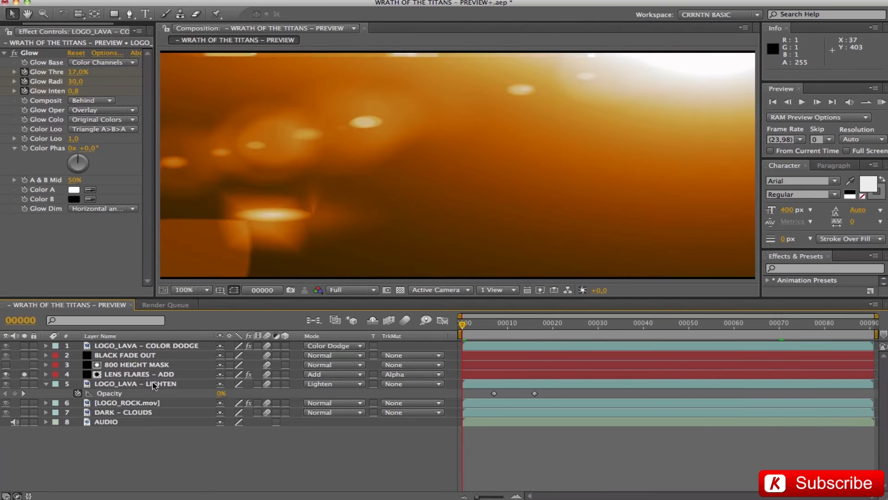
{"action": "left_click", "coordinate": [155, 385]}
{"action": "key", "text": "t"}
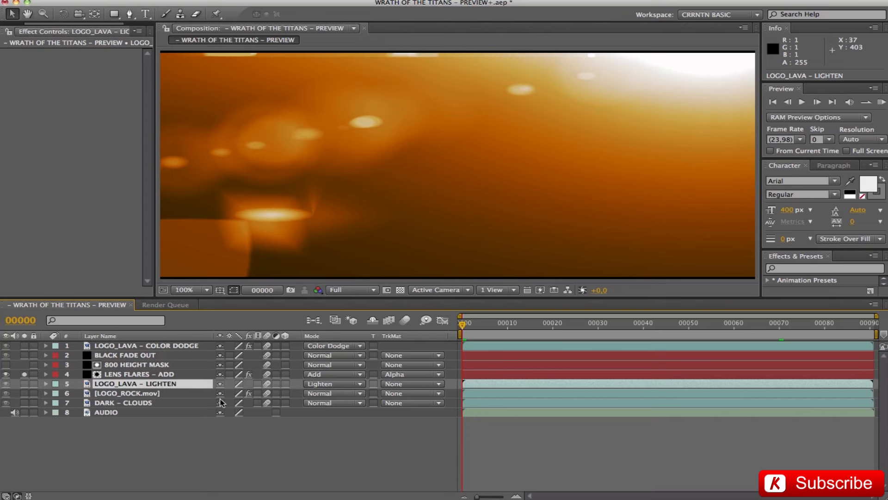
Reveal the Optical Flares keyframes on LENS FLARES – ADD and check its blending mode, keeping it at Add.
{"action": "left_click", "coordinate": [153, 376]}
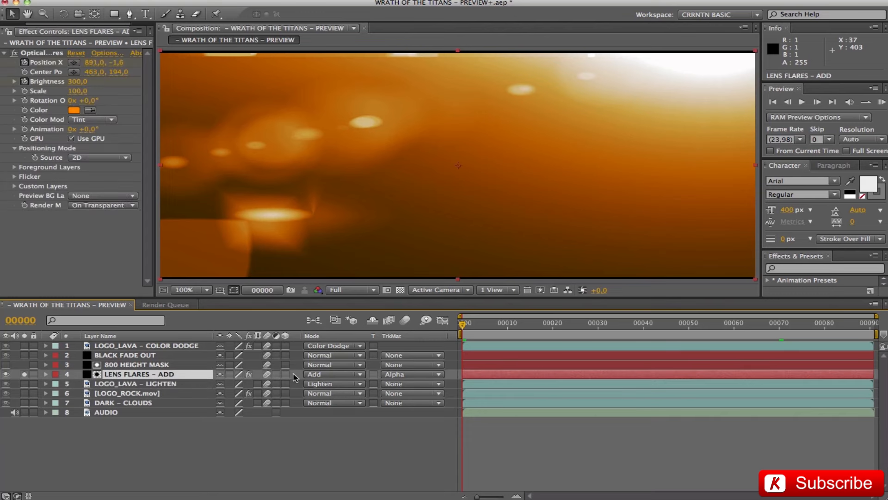
{"action": "key", "text": "u"}
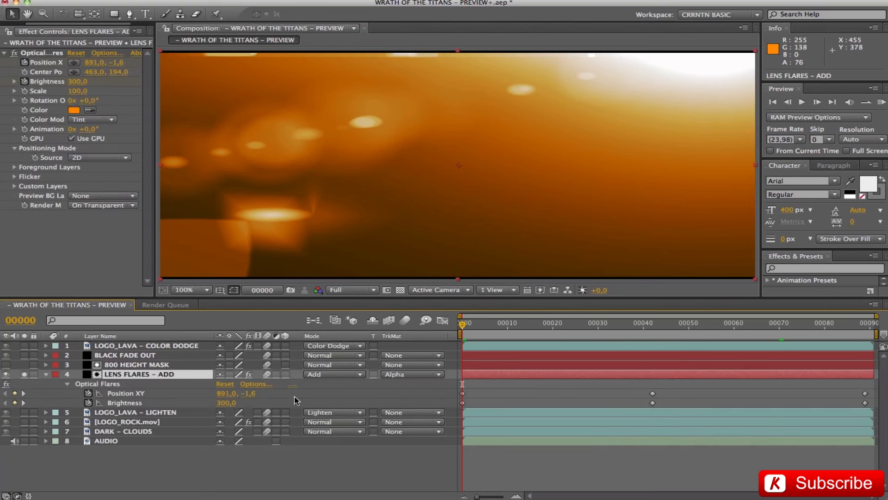
{"action": "left_click", "coordinate": [329, 374]}
{"action": "left_click", "coordinate": [327, 369]}
Inspect the Optical Flares options and object stack, reposition the flare in the preview, and leave without saving.
{"action": "left_click", "coordinate": [104, 54]}
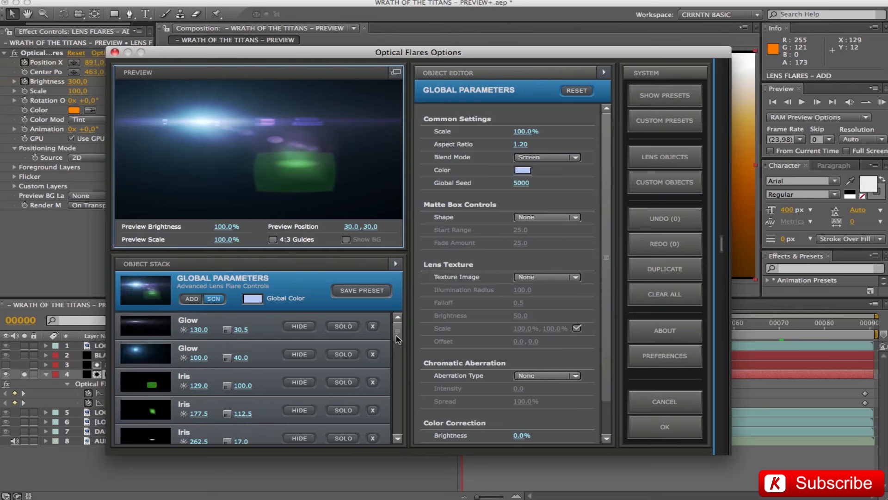
{"action": "scroll", "coordinate": [378, 430], "scroll_direction": "down", "scroll_amount": 8}
{"action": "scroll", "coordinate": [378, 430], "scroll_direction": "up", "scroll_amount": 8}
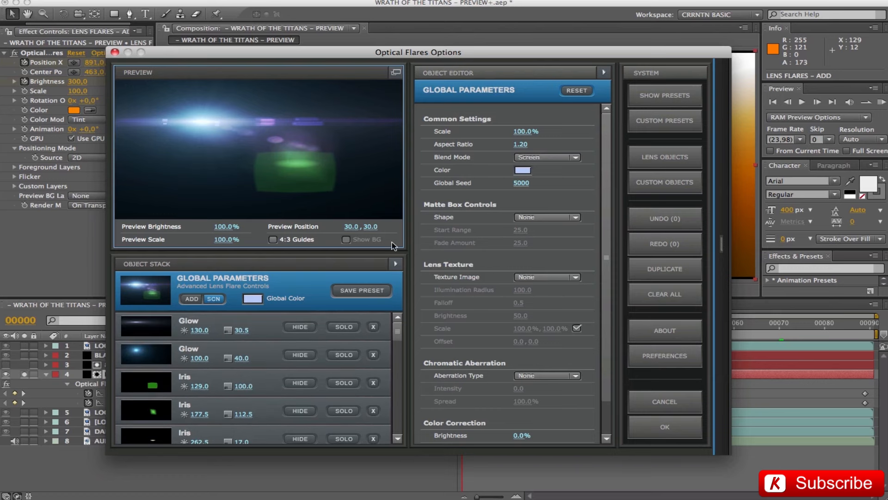
{"action": "left_click", "coordinate": [382, 103]}
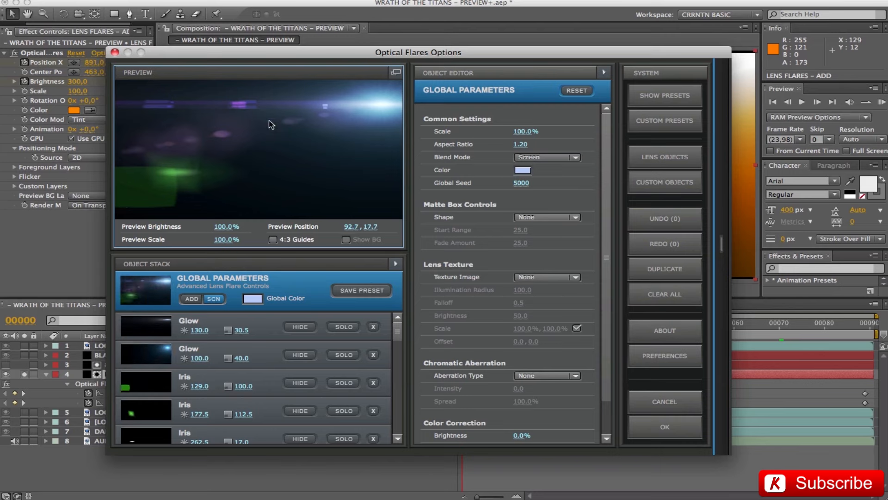
{"action": "left_click", "coordinate": [657, 404]}
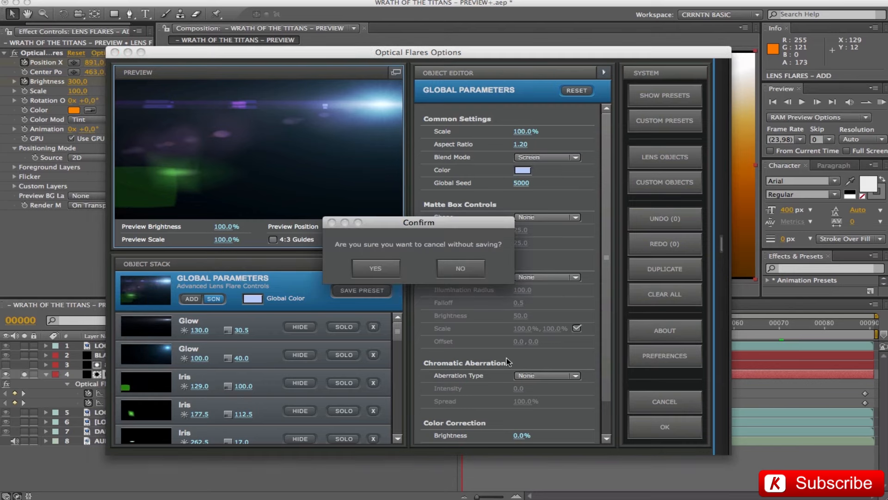
{"action": "left_click", "coordinate": [376, 276]}
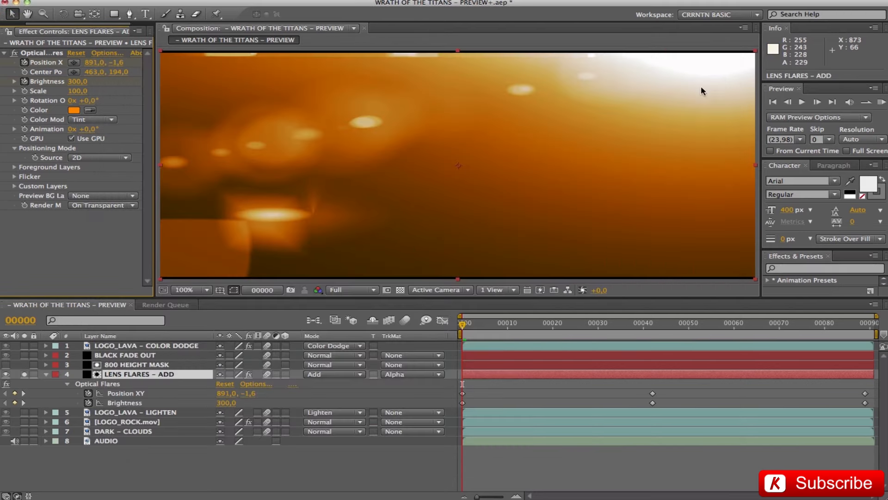
Inspect the RGB values of the Optical Flares color on LENS FLARES – ADD and leave the color unchanged.
{"action": "left_click", "coordinate": [73, 111]}
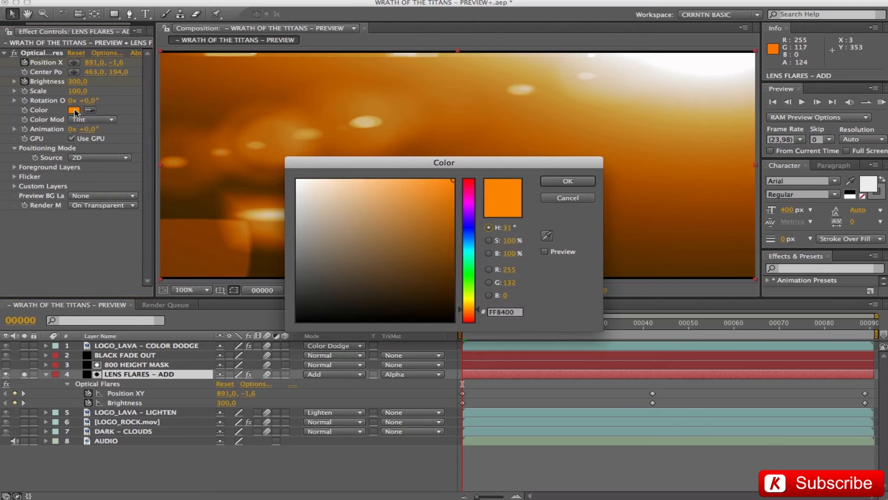
{"action": "left_click", "coordinate": [511, 271]}
{"action": "left_click", "coordinate": [509, 283]}
{"action": "left_click", "coordinate": [567, 198]}
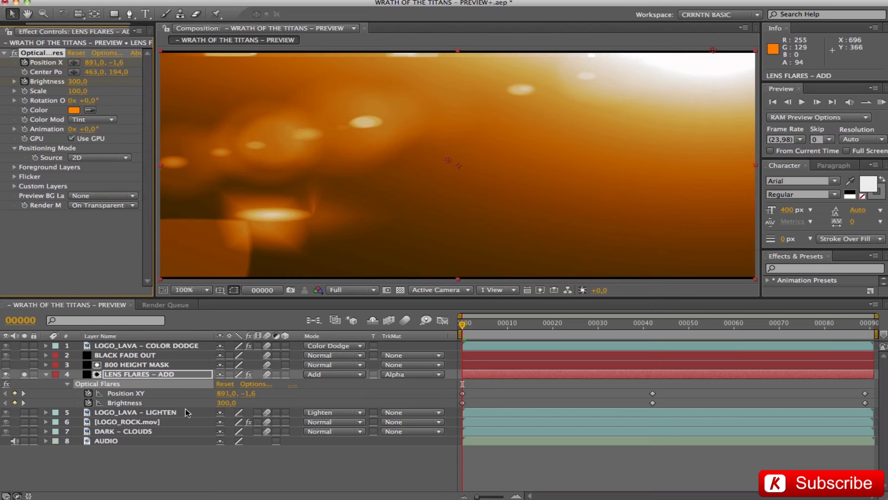
{"action": "left_click", "coordinate": [227, 463]}
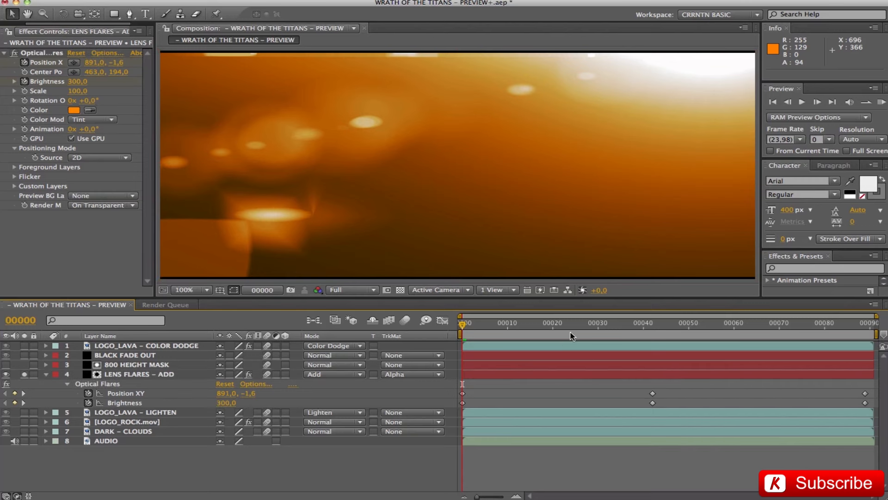
Go to the middle keyframes at frame 42 and check the Position XY and Brightness values of Optical Flares.
{"action": "left_click", "coordinate": [652, 323]}
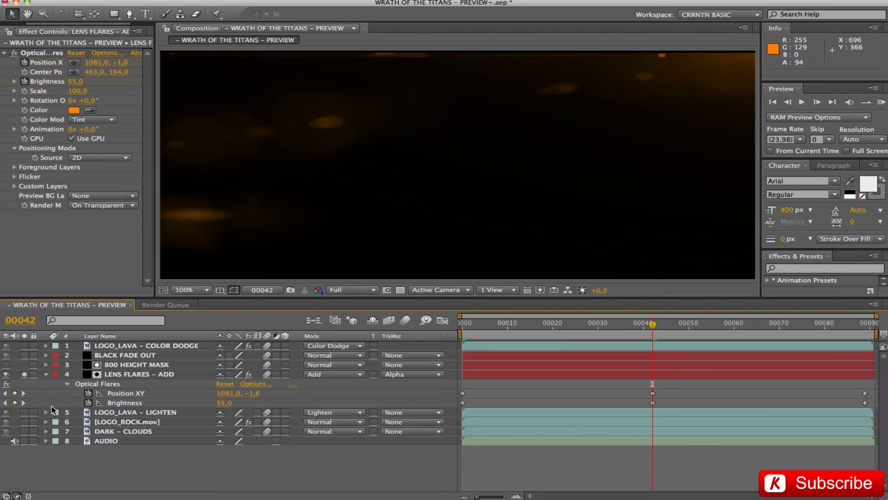
{"action": "left_click", "coordinate": [226, 394]}
{"action": "left_click", "coordinate": [256, 393]}
{"action": "left_click", "coordinate": [223, 403]}
{"action": "left_click", "coordinate": [305, 489]}
Reduce the composition preview to 50% and select Optical Flares to examine where its position point sits at frame 42.
{"action": "left_click", "coordinate": [201, 289]}
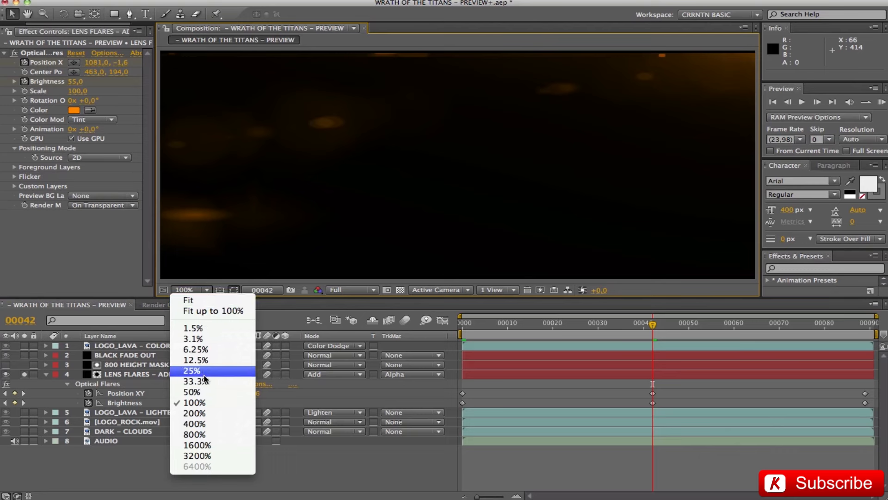
{"action": "left_click", "coordinate": [194, 392]}
{"action": "left_click", "coordinate": [107, 385]}
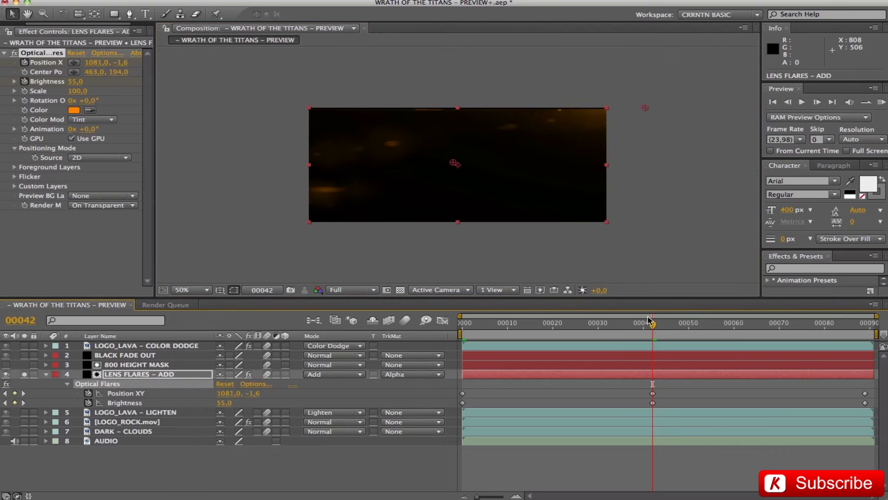
{"action": "mouse_move", "coordinate": [651, 324]}
{"action": "left_mouse_down"}
{"action": "mouse_move", "coordinate": [462, 323]}
{"action": "mouse_move", "coordinate": [652, 322]}
{"action": "left_mouse_up"}
Go to the last keyframes at frame 89 and check the Brightness and Position XY values of Optical Flares.
{"action": "left_click", "coordinate": [864, 324]}
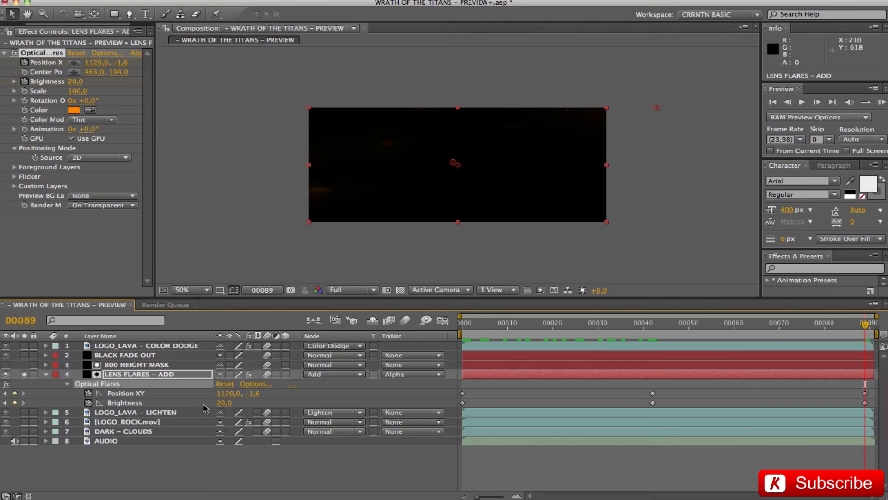
{"action": "left_click", "coordinate": [224, 402]}
{"action": "left_click", "coordinate": [296, 397]}
{"action": "left_click", "coordinate": [224, 392]}
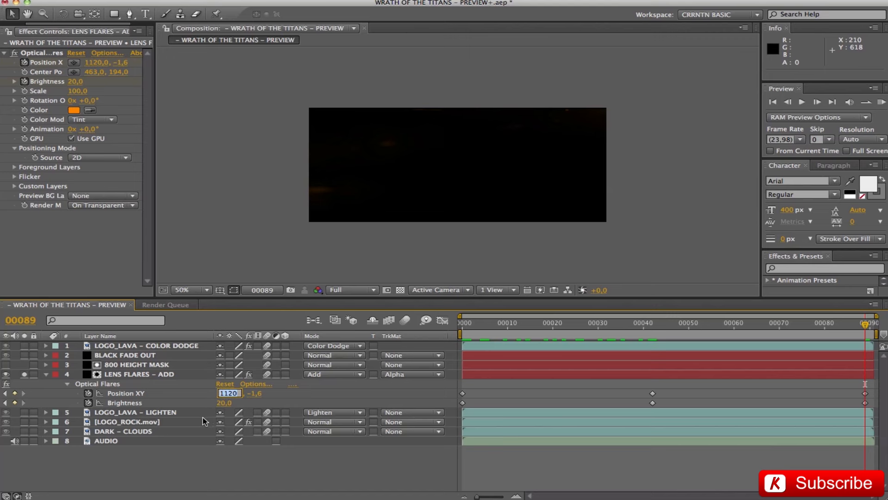
{"action": "left_click", "coordinate": [281, 465]}
Select LENS FLARES – ADD, scrub back to frame 9 to review the flare motion, and restore the preview magnification to 100%.
{"action": "left_click", "coordinate": [139, 373]}
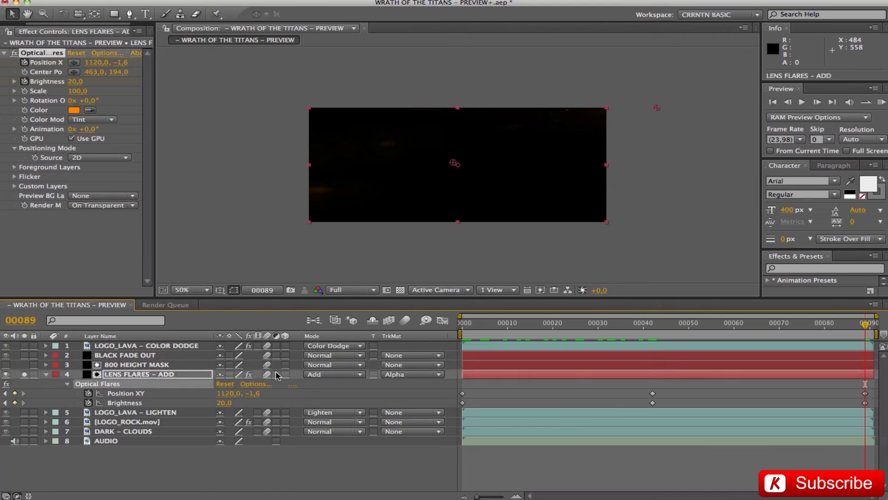
{"action": "left_click_drag", "start_coordinate": [769, 326], "coordinate": [503, 323]}
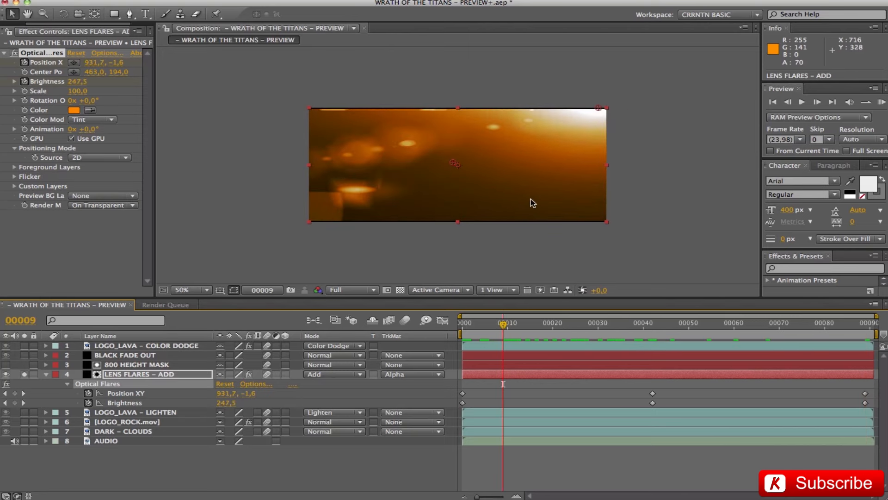
{"action": "left_click", "coordinate": [191, 289]}
{"action": "left_click", "coordinate": [202, 406]}
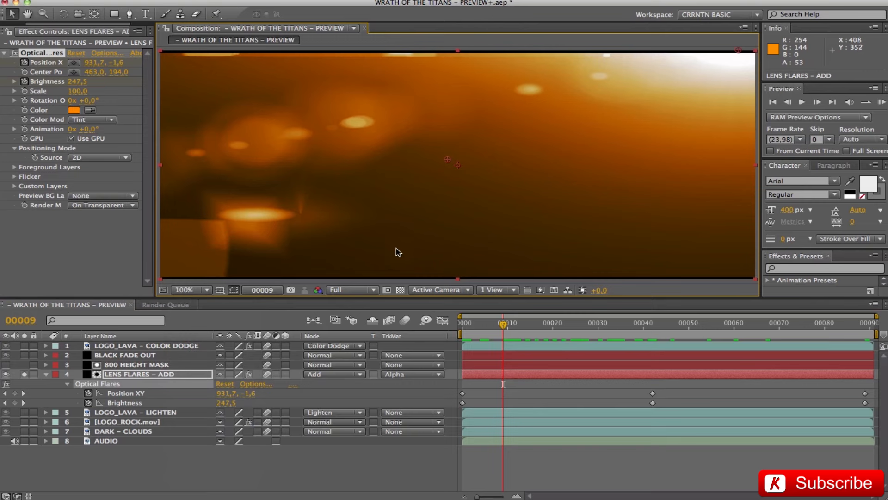
Collapse and unsolo LENS FLARES – ADD, and scrub to frame 26 to review the full composite.
{"action": "left_click", "coordinate": [103, 475]}
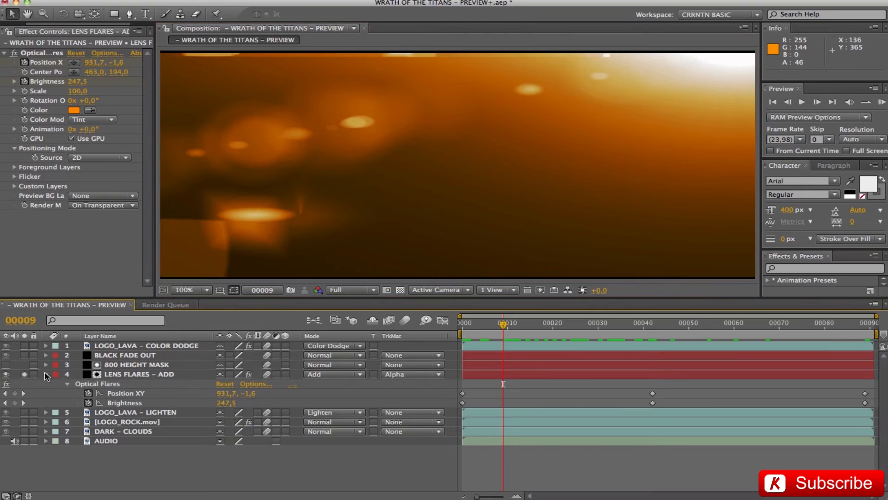
{"action": "left_click", "coordinate": [45, 374]}
{"action": "left_click", "coordinate": [24, 374]}
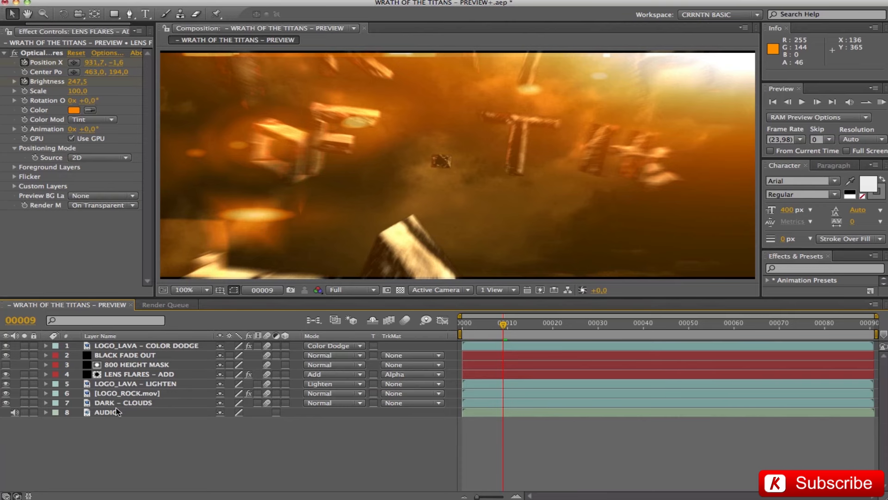
{"action": "left_click_drag", "start_coordinate": [504, 322], "coordinate": [582, 334]}
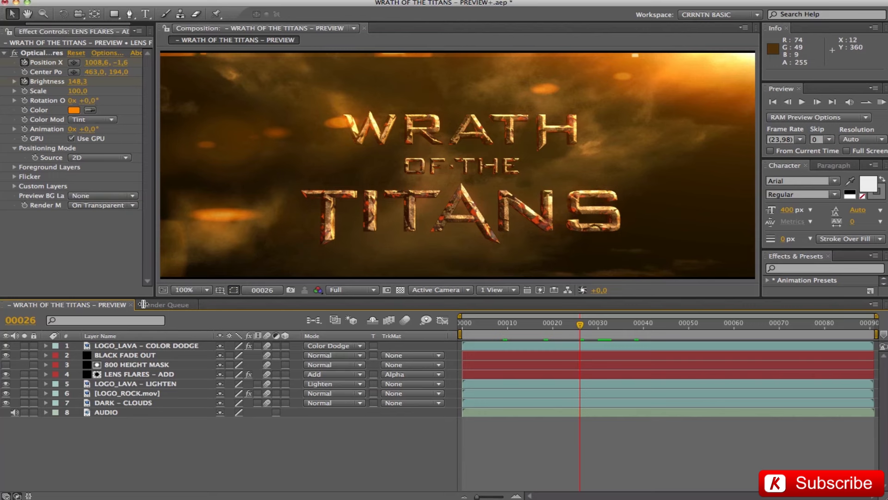
Check the AUDIO layer and show the project's footage list in place of the effect controls.
{"action": "left_click", "coordinate": [131, 416]}
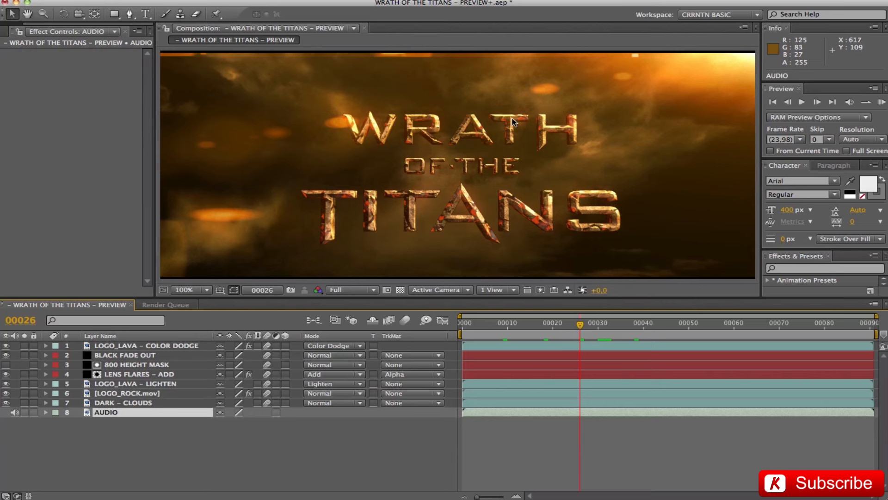
{"action": "left_click", "coordinate": [163, 452]}
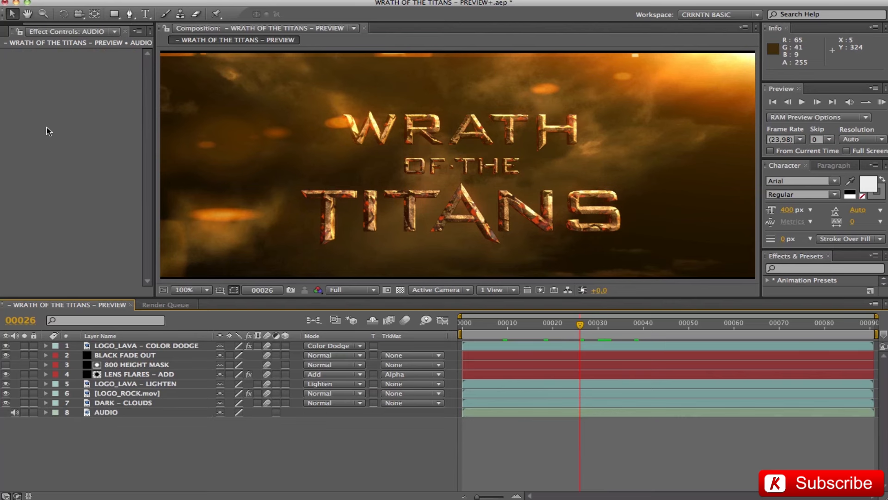
{"action": "left_click_drag", "start_coordinate": [69, 24], "coordinate": [18, 22]}
{"action": "left_click", "coordinate": [18, 30]}
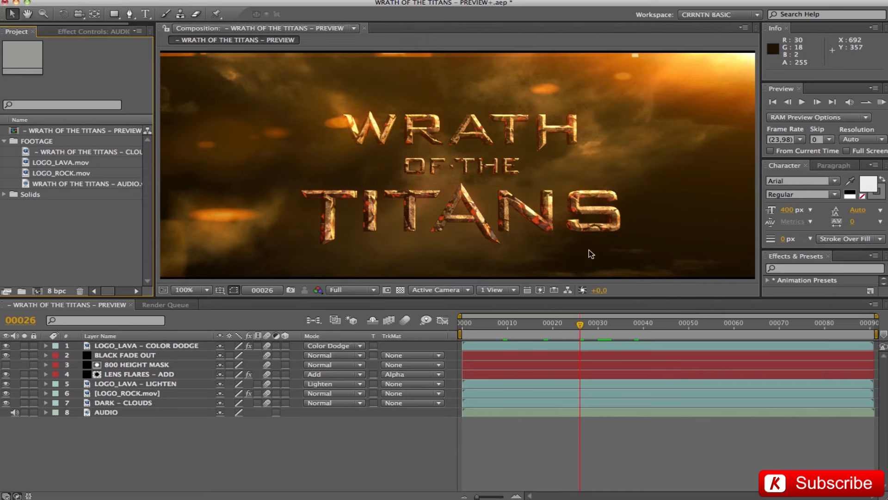
Minimize the project window to reveal the desktop.
{"action": "left_click", "coordinate": [279, 467]}
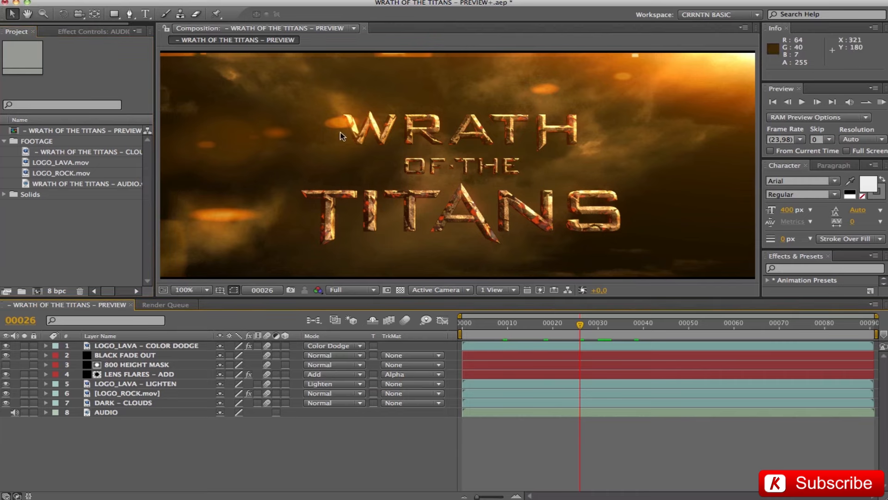
{"action": "left_click", "coordinate": [17, 3]}
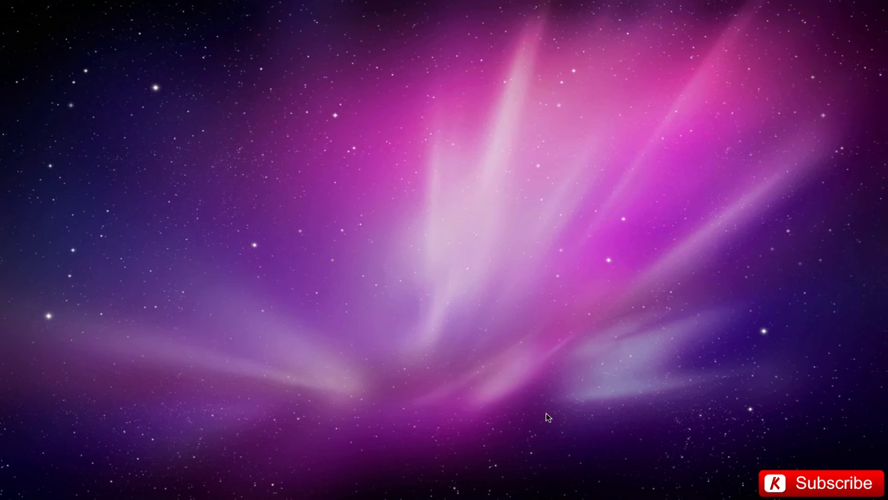